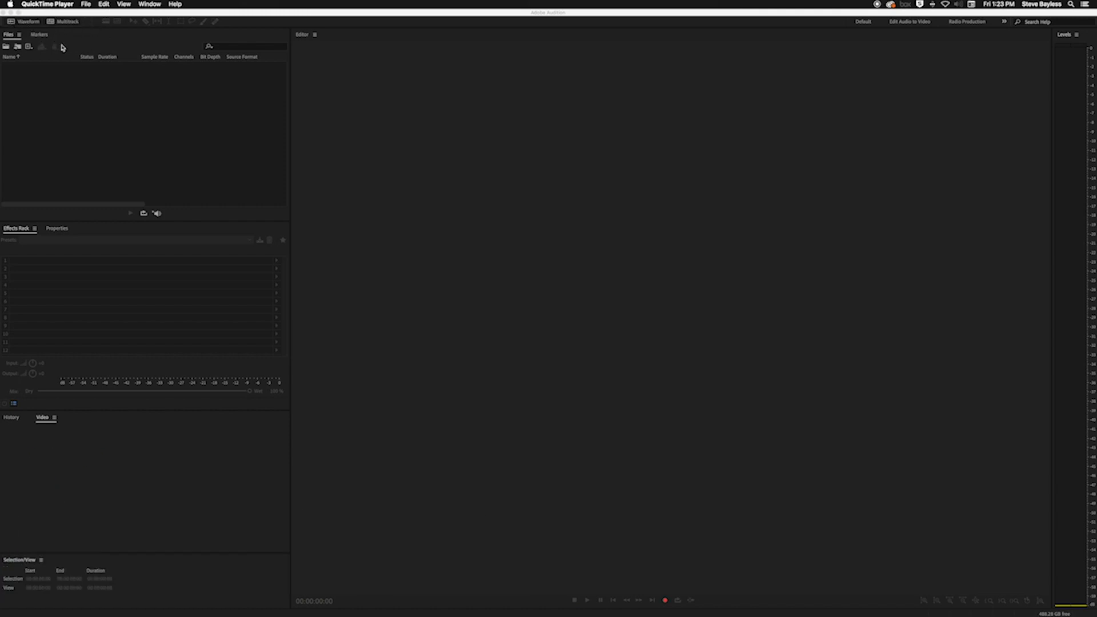
{"action": "left_click", "coordinate": [66, 16]}
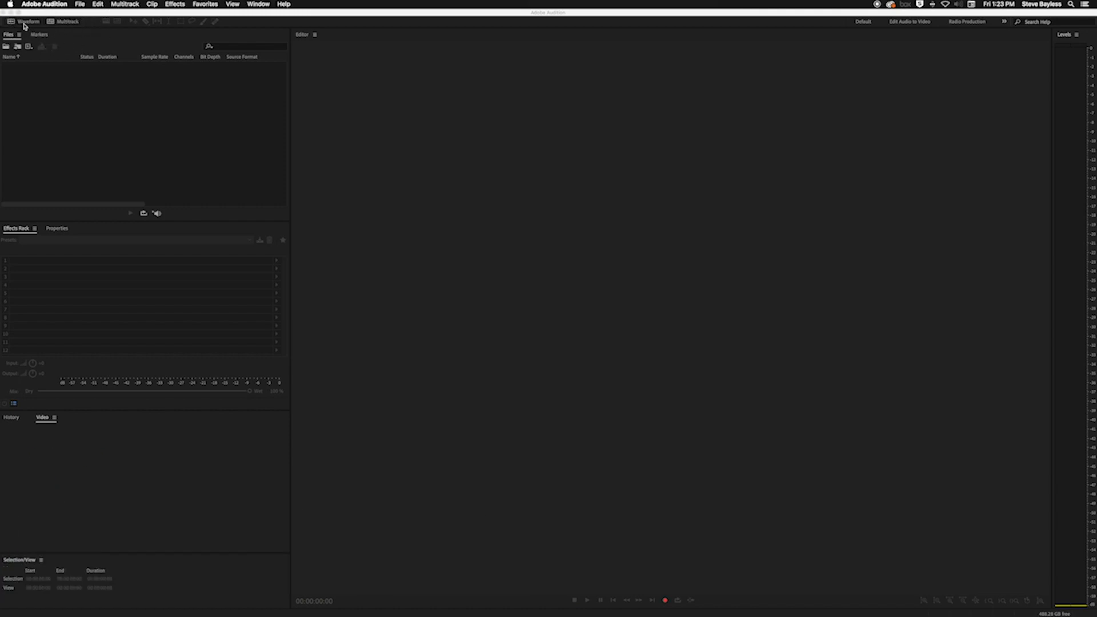
{"action": "left_click", "coordinate": [26, 22]}
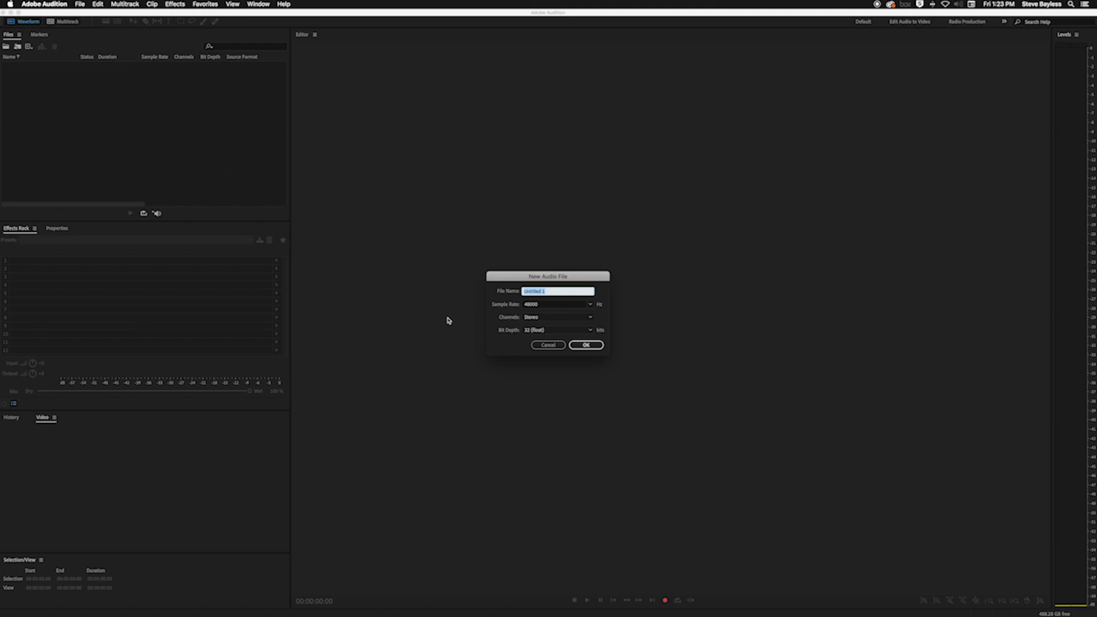
{"action": "left_click", "coordinate": [550, 345]}
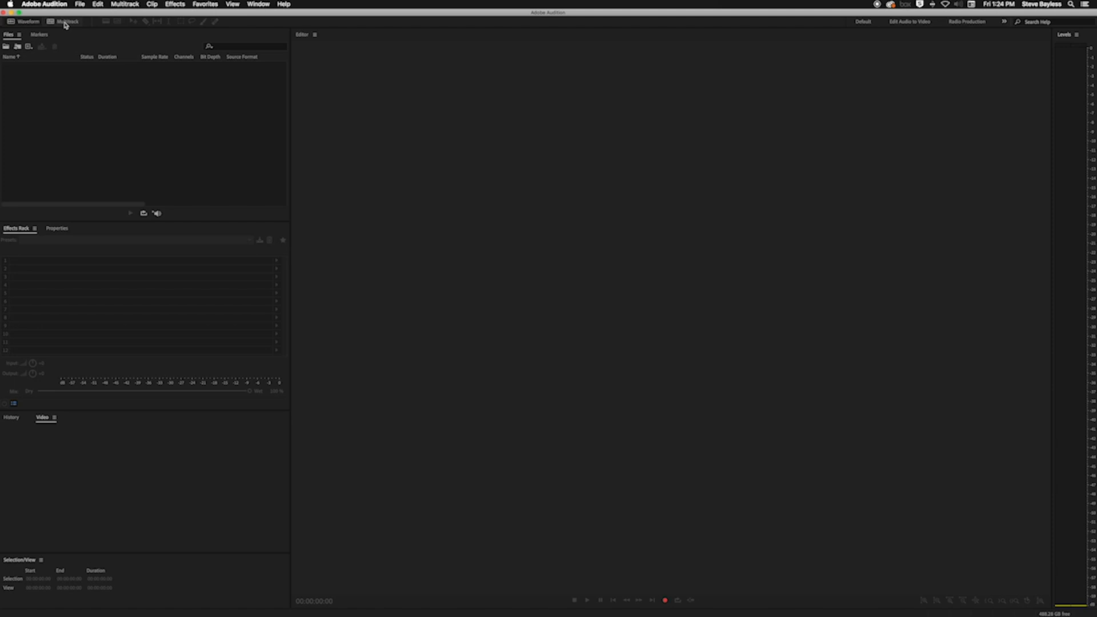
{"action": "left_click", "coordinate": [65, 22]}
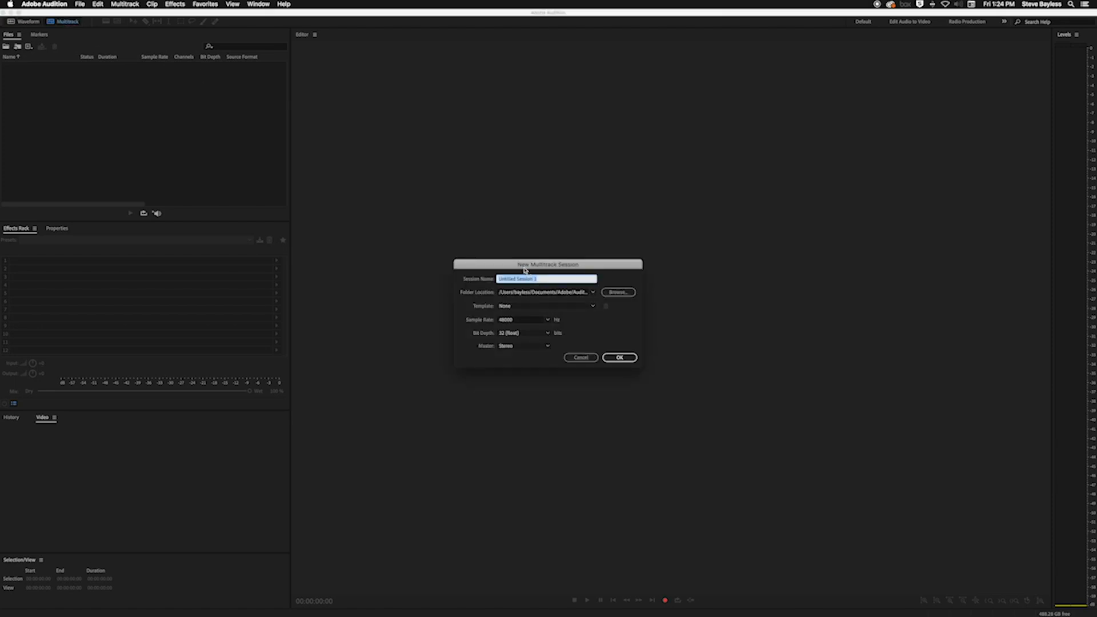
{"action": "left_click", "coordinate": [580, 358]}
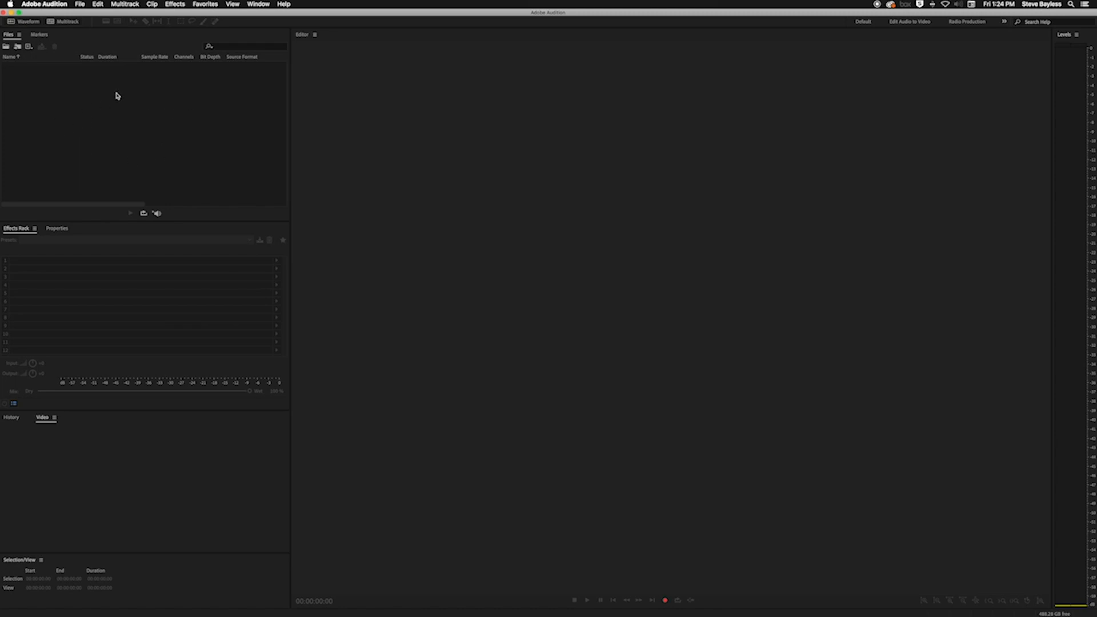
Open the recordings Mic 1_001.wav and Mic 2_001.wav from the recorded podcast folder inside Audition Tutorial Materials on the Desktop
{"action": "double_click", "coordinate": [112, 122]}
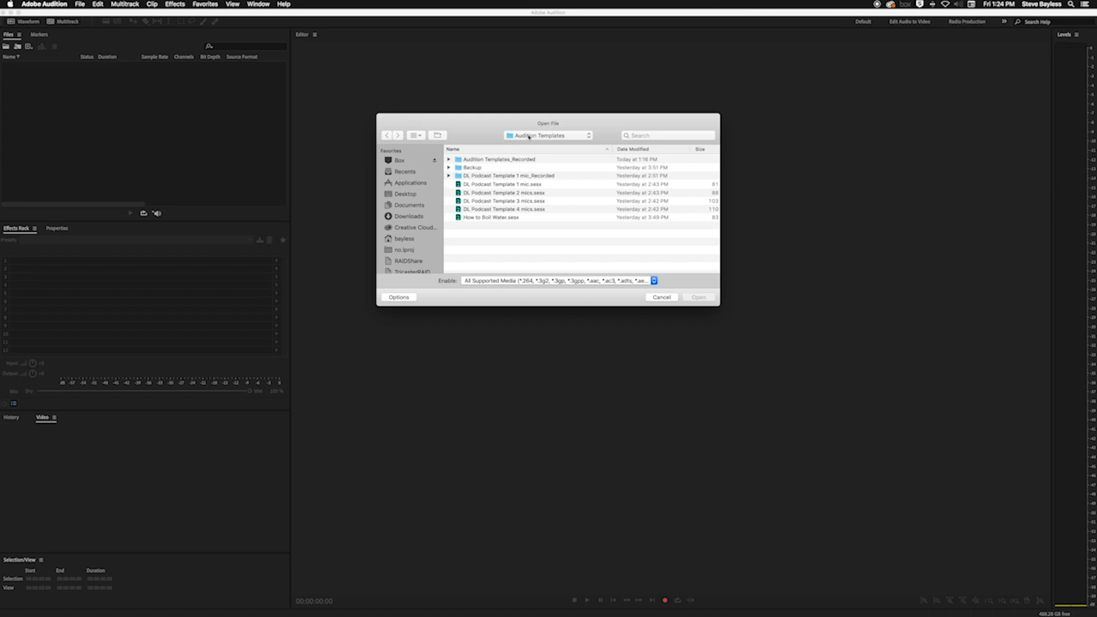
{"action": "left_click", "coordinate": [530, 136]}
{"action": "left_click", "coordinate": [540, 150]}
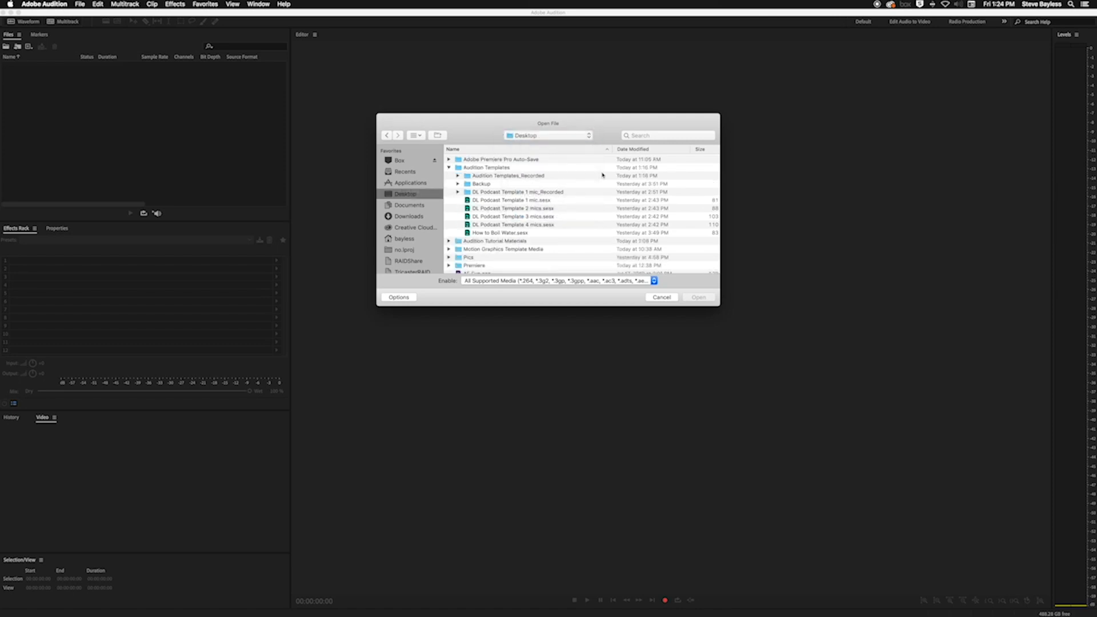
{"action": "left_click", "coordinate": [448, 240]}
{"action": "scroll", "coordinate": [535, 233], "scroll_direction": "down", "scroll_amount": 3}
{"action": "left_click", "coordinate": [457, 194]}
{"action": "left_click", "coordinate": [488, 209]}
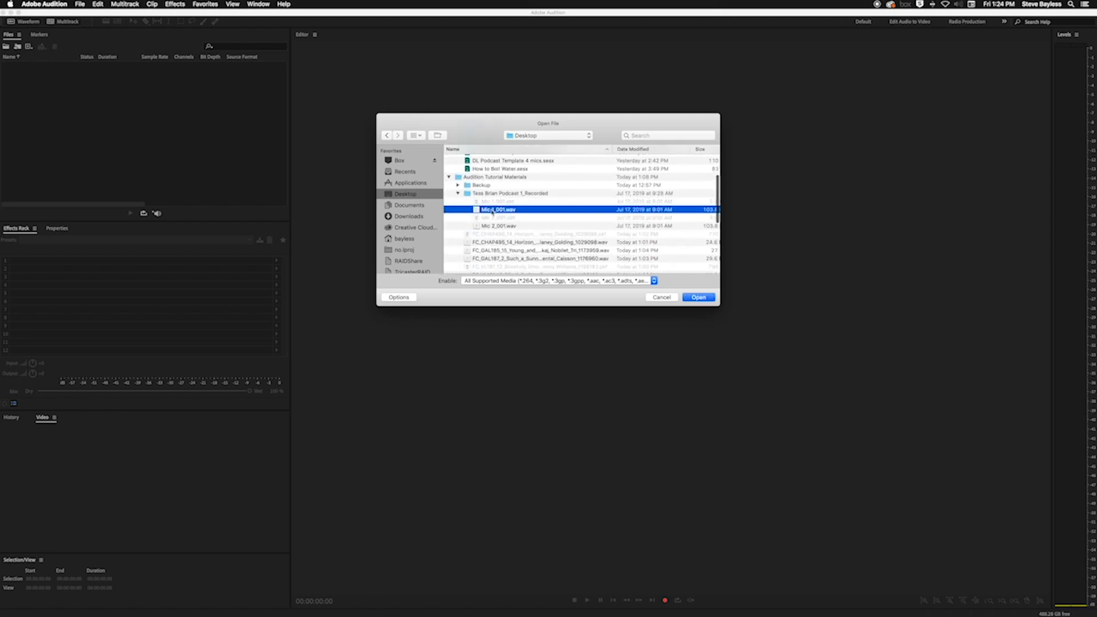
{"action": "left_click", "coordinate": [497, 226], "text": "super"}
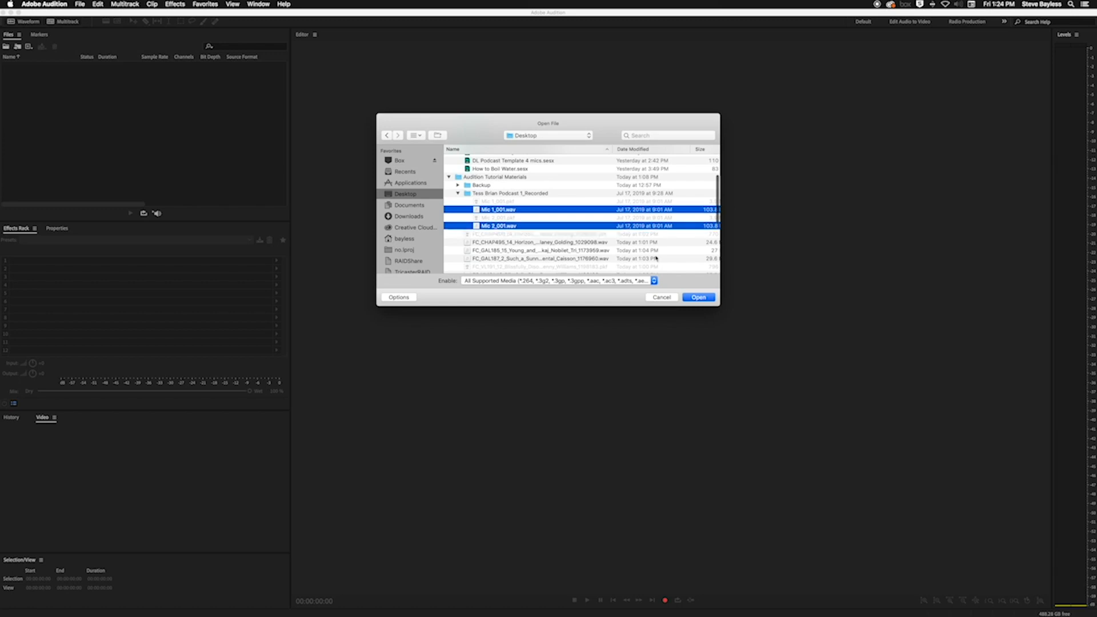
{"action": "left_click", "coordinate": [698, 298]}
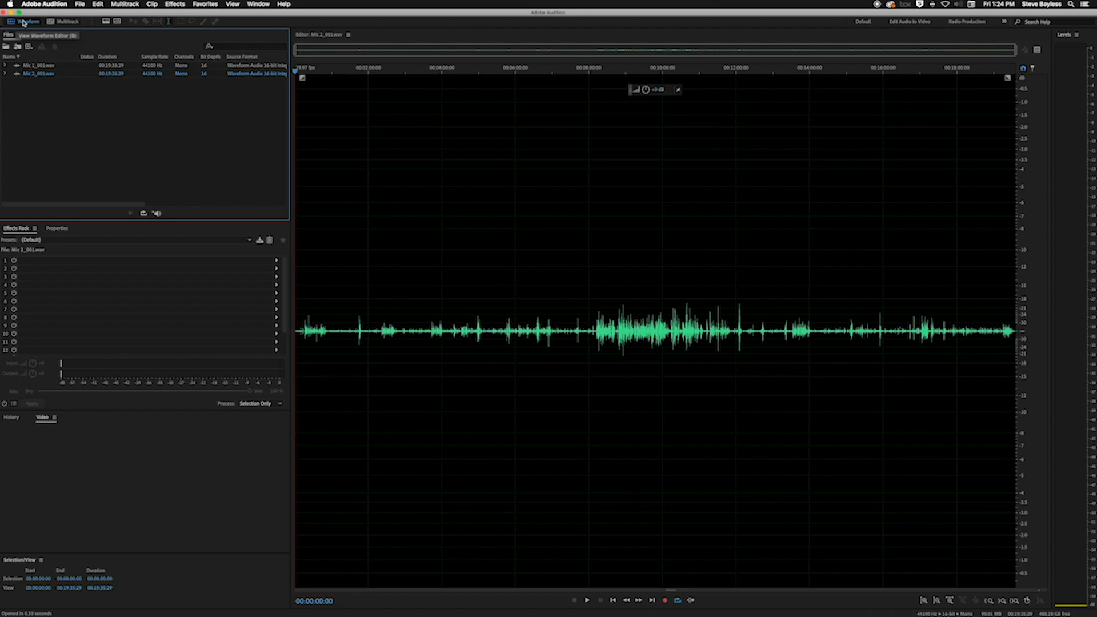
Listen to Mic 1_001.wav in the waveform editor from its beginning and from about the five-minute mark
{"action": "double_click", "coordinate": [34, 66]}
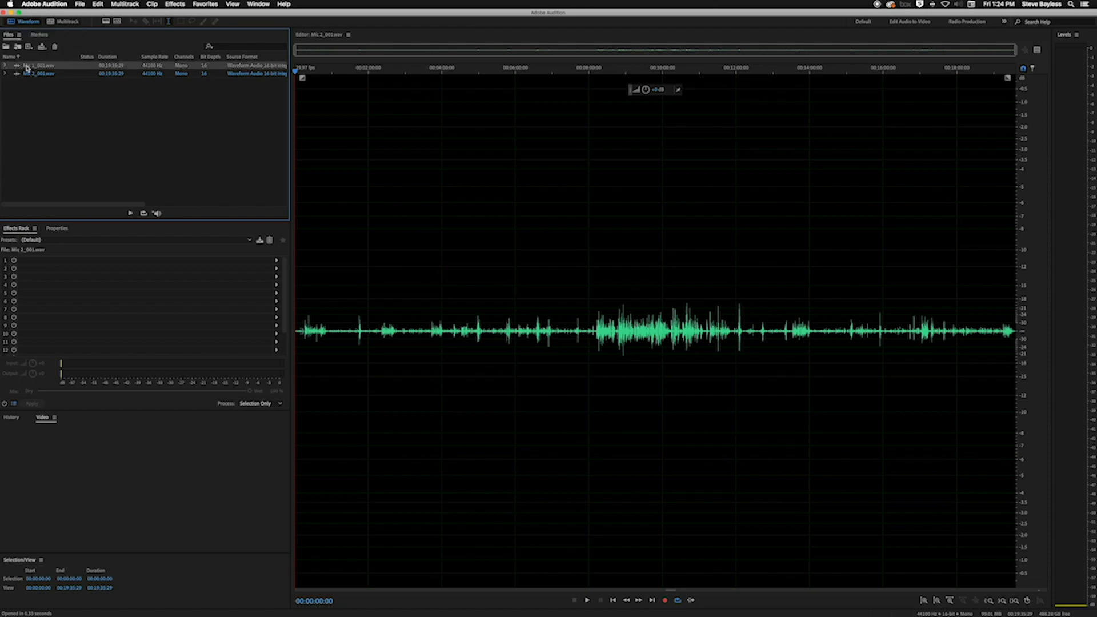
{"action": "key", "text": "space"}
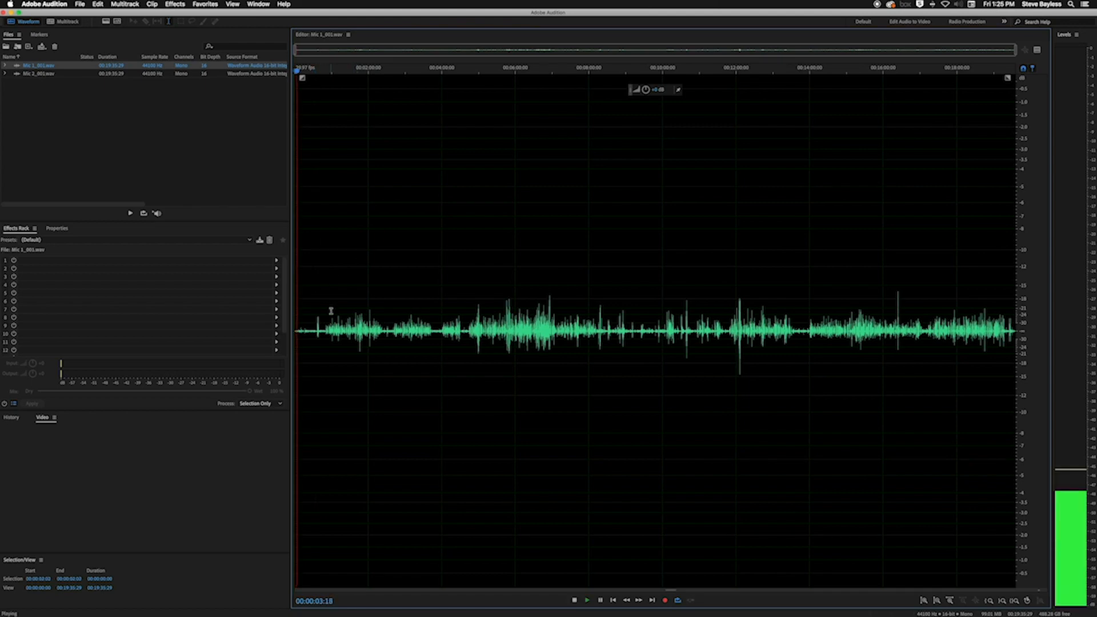
{"action": "left_click", "coordinate": [480, 70]}
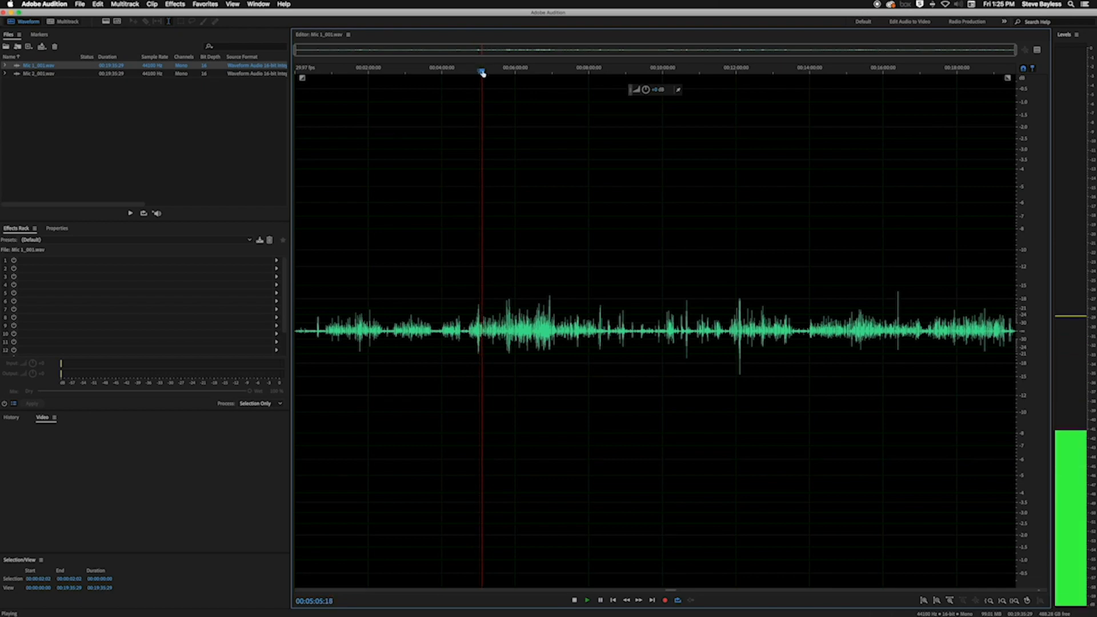
{"action": "scroll", "coordinate": [482, 72], "scroll_direction": "up", "scroll_amount": 1}
{"action": "key", "text": "space"}
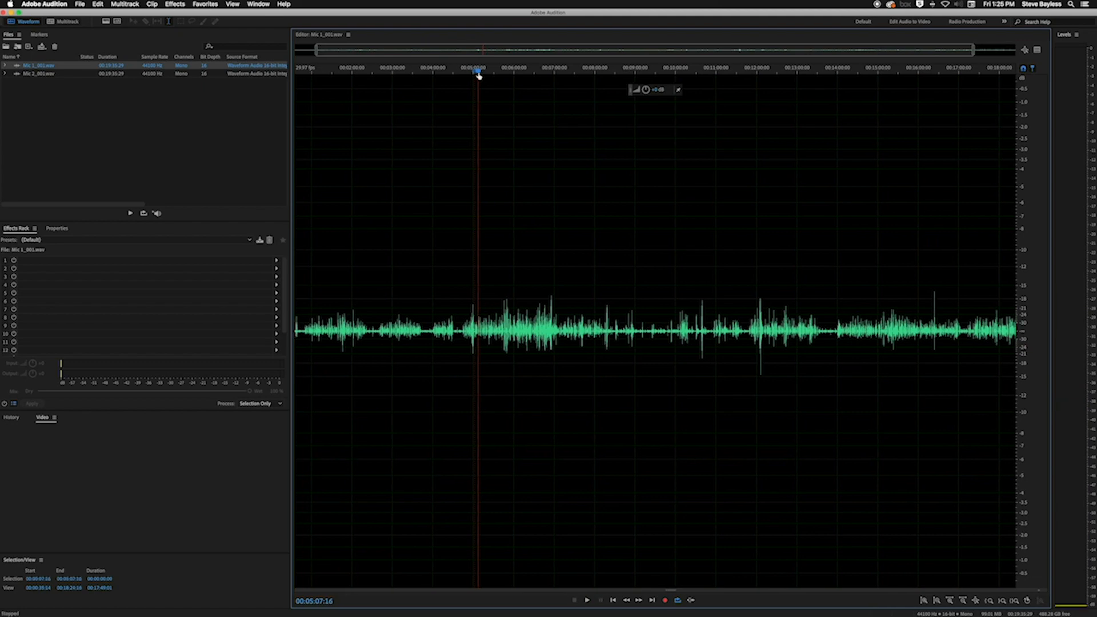
Listen to Mic 2_001.wav in the waveform editor from about 8:45, where the louder speech begins
{"action": "double_click", "coordinate": [28, 73]}
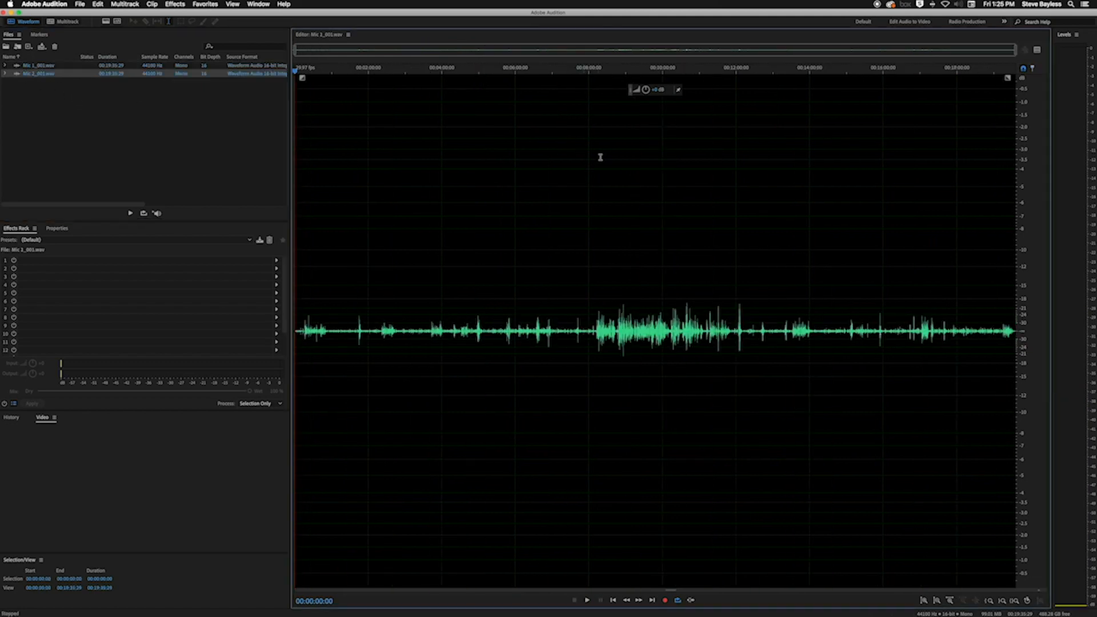
{"action": "left_click", "coordinate": [617, 74]}
{"action": "key", "text": "space"}
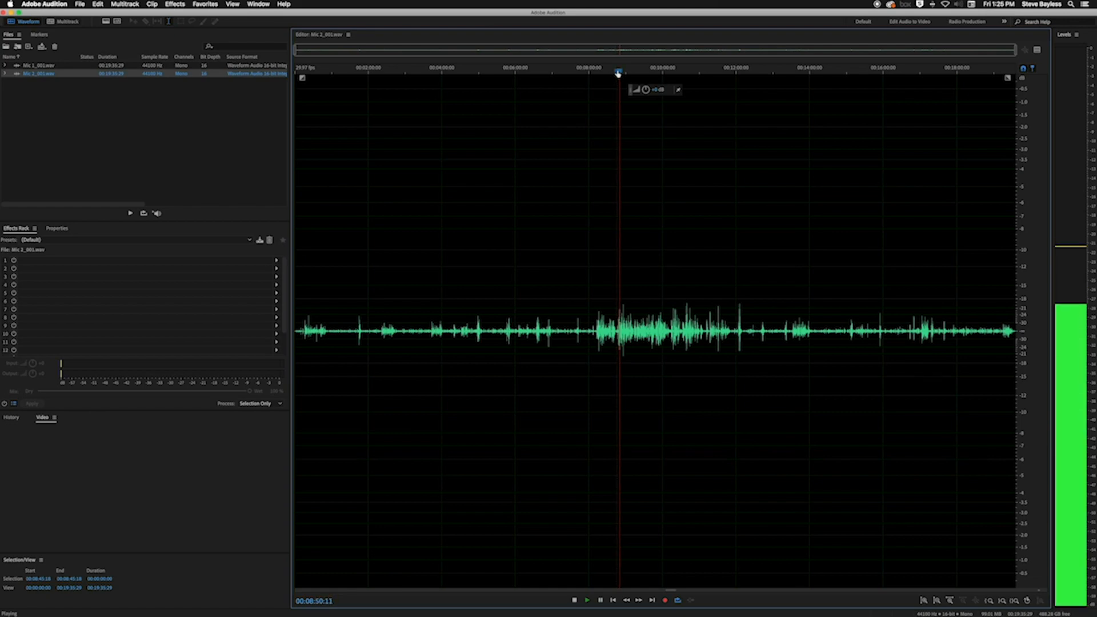
{"action": "key", "text": "space"}
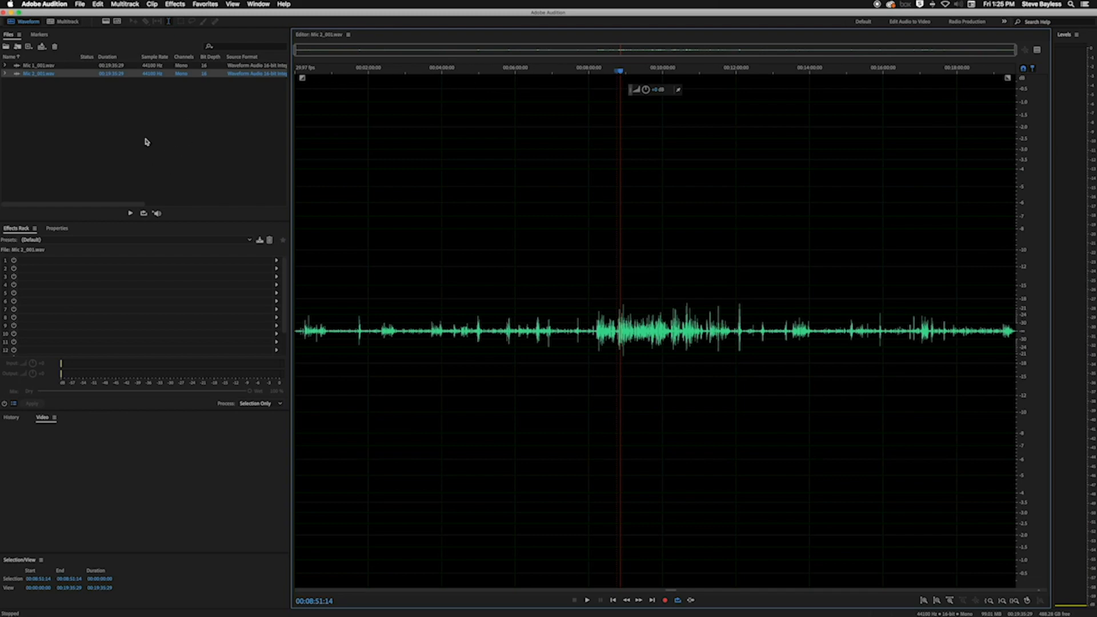
Open the session DL Podcast Template 2 mics.sesx from the Audition Templates folder on the Desktop
{"action": "left_click", "coordinate": [48, 116]}
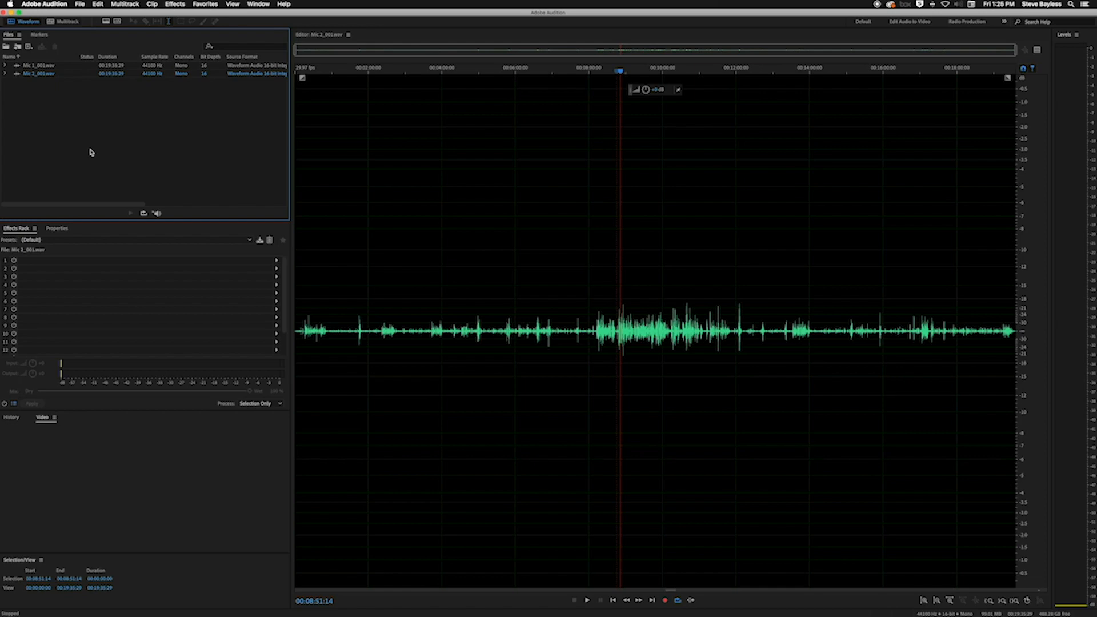
{"action": "left_click", "coordinate": [80, 4]}
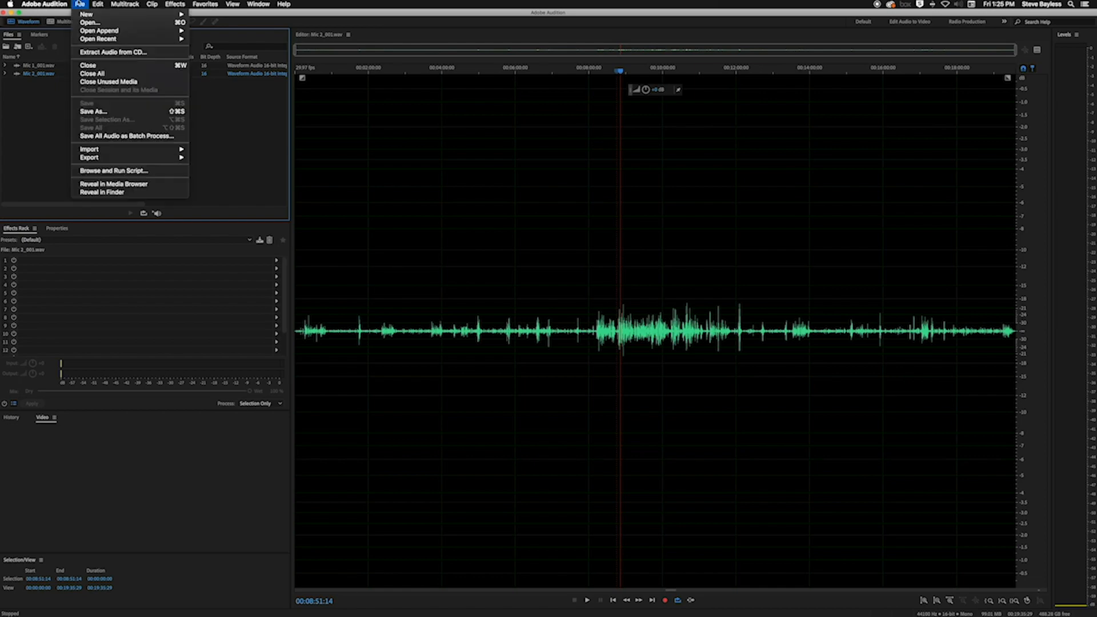
{"action": "left_click", "coordinate": [90, 23]}
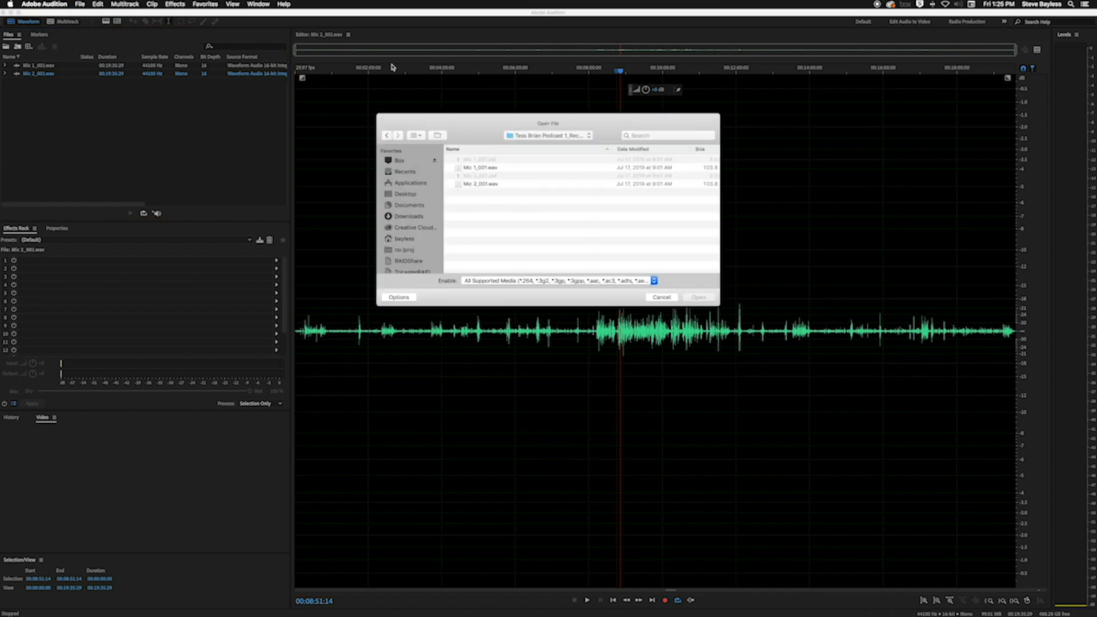
{"action": "left_click", "coordinate": [548, 135]}
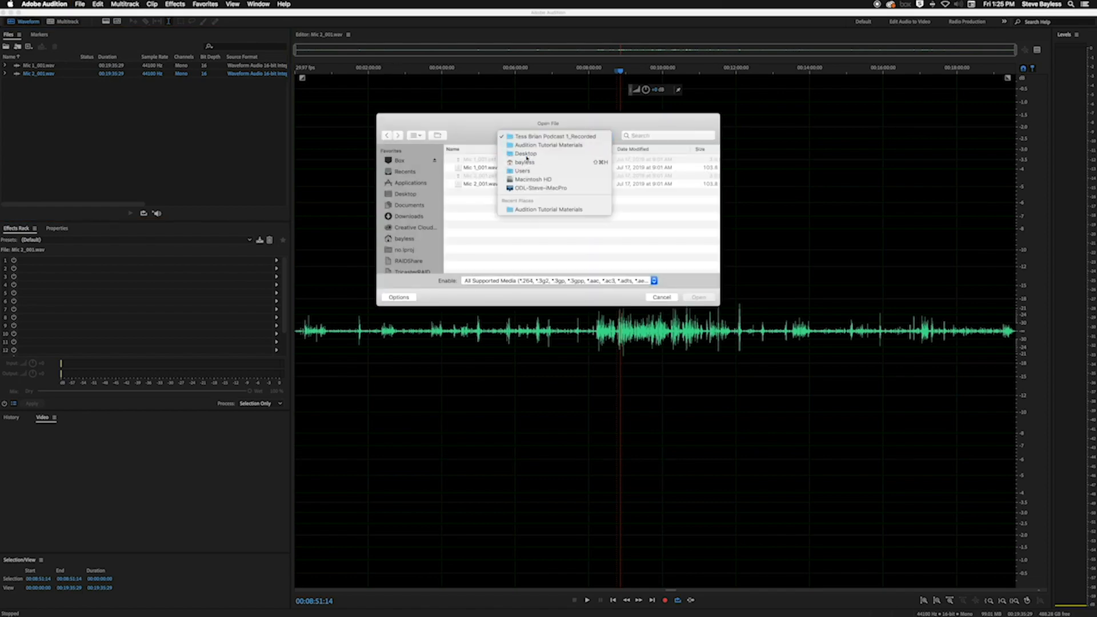
{"action": "left_click", "coordinate": [546, 160]}
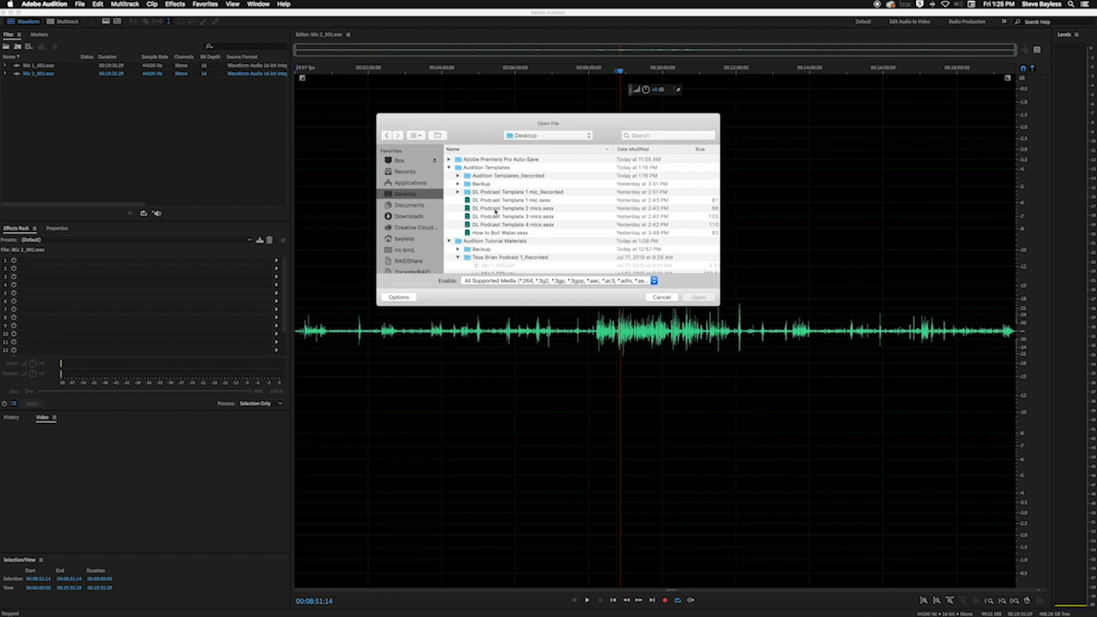
{"action": "left_click", "coordinate": [533, 209]}
{"action": "left_click", "coordinate": [699, 297]}
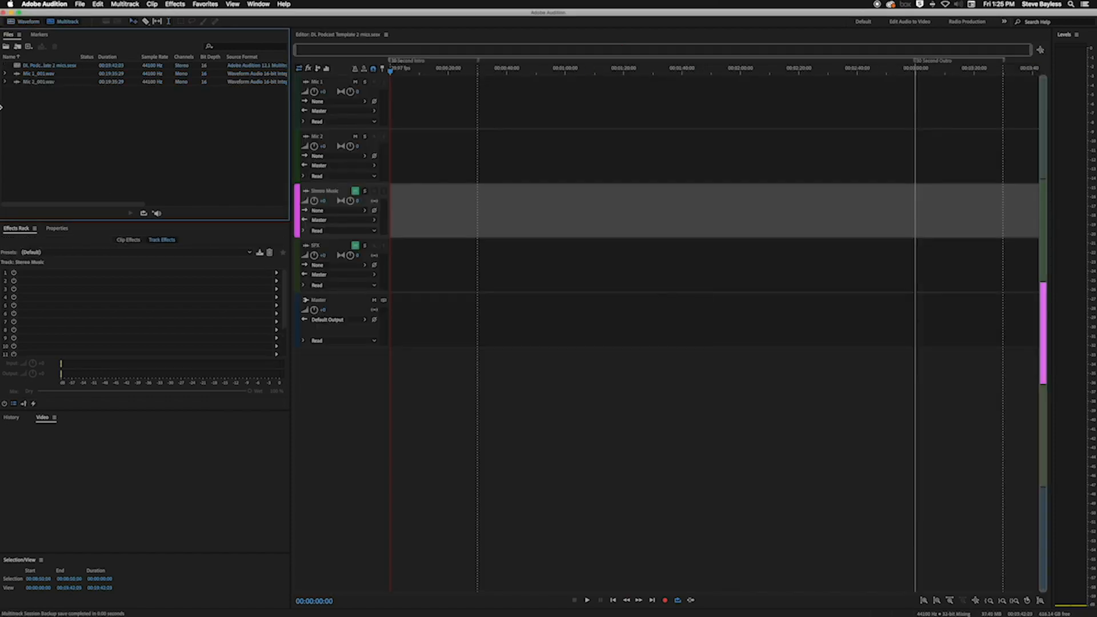
Save the template session as a new Audition session on the Desktop, named with the two speakers' first names followed by "Podcast"
{"action": "left_click", "coordinate": [80, 4]}
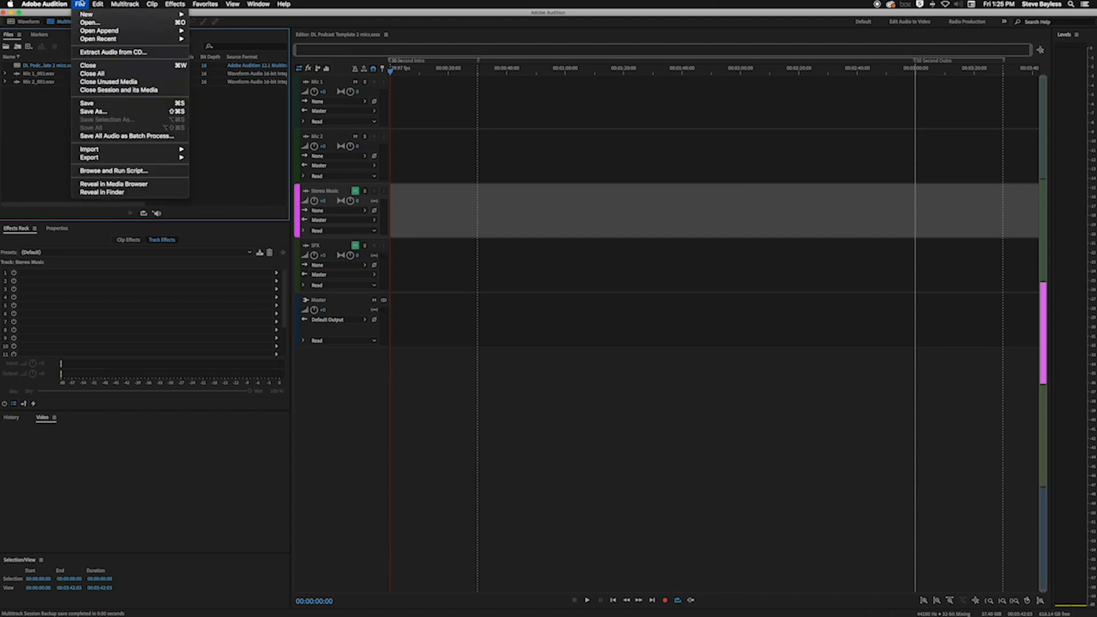
{"action": "left_click", "coordinate": [93, 111]}
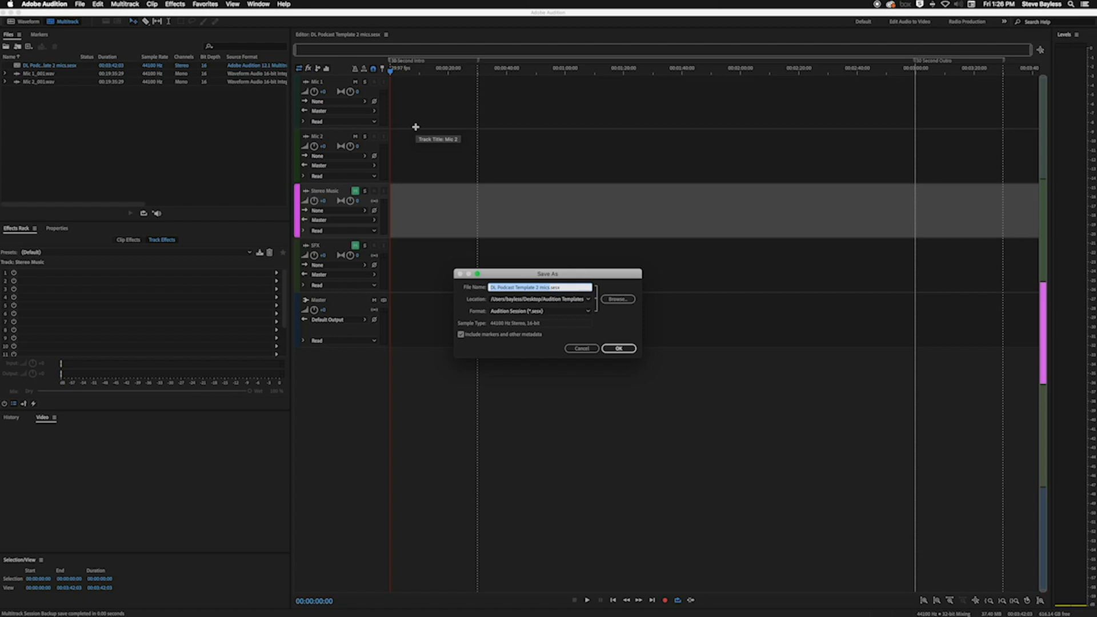
{"action": "type", "text": "Brian and STess Pod"}
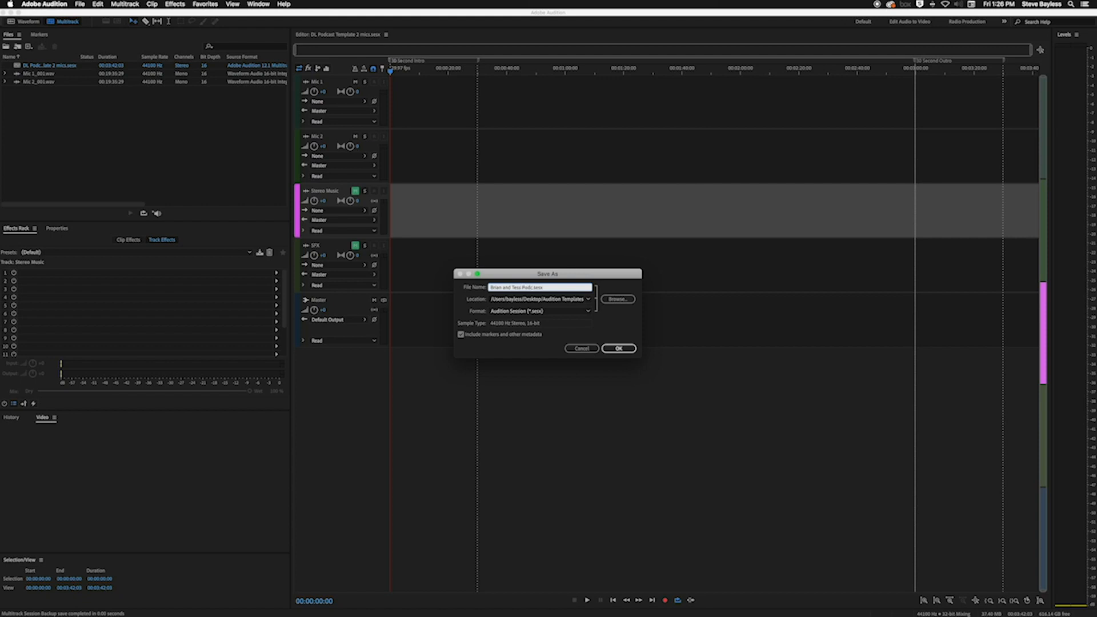
{"action": "type", "text": "cast"}
{"action": "left_click", "coordinate": [617, 299]}
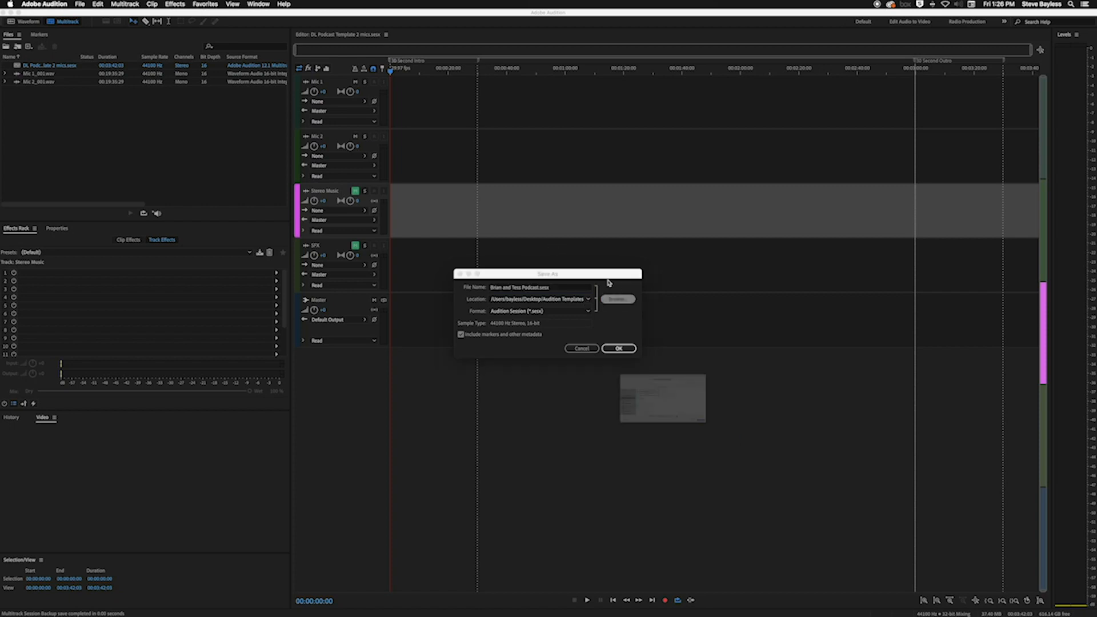
{"action": "left_click", "coordinate": [496, 395]}
{"action": "left_click", "coordinate": [822, 490]}
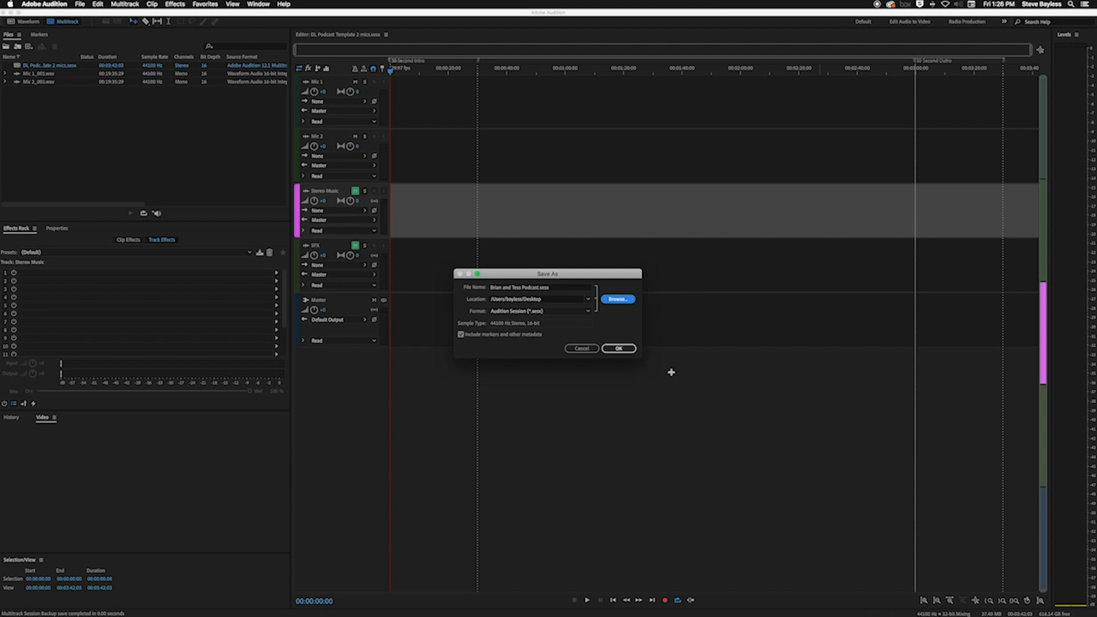
{"action": "left_click", "coordinate": [619, 348]}
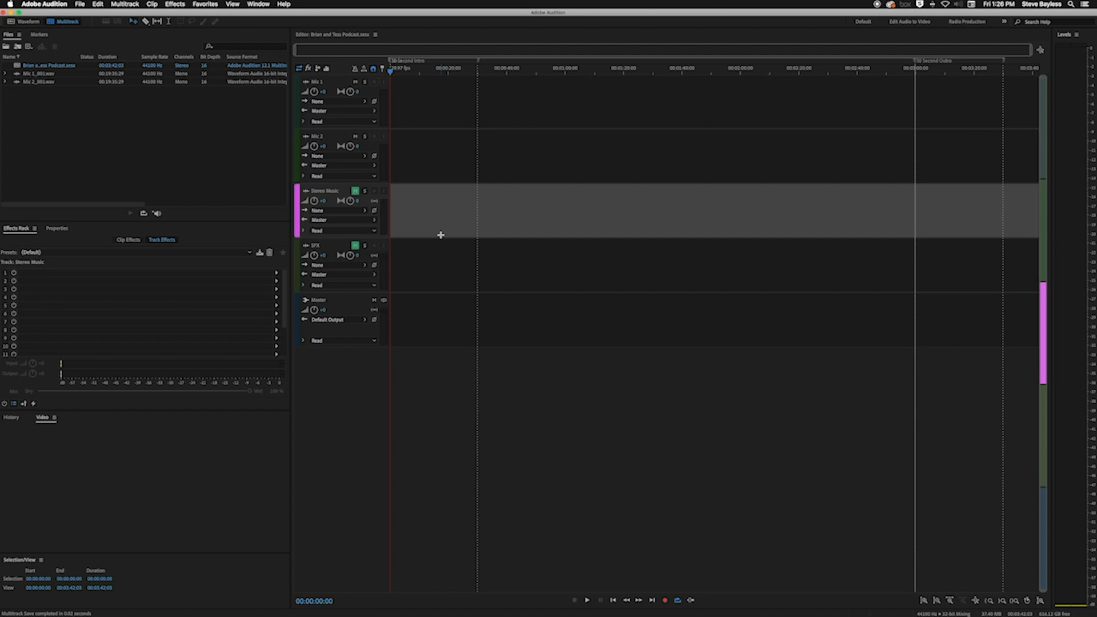
Place Mic 1_001.wav on the Mic 1 track and Mic 2_001.wav on the Mic 2 track, both starting at 0:00
{"action": "left_click", "coordinate": [76, 134]}
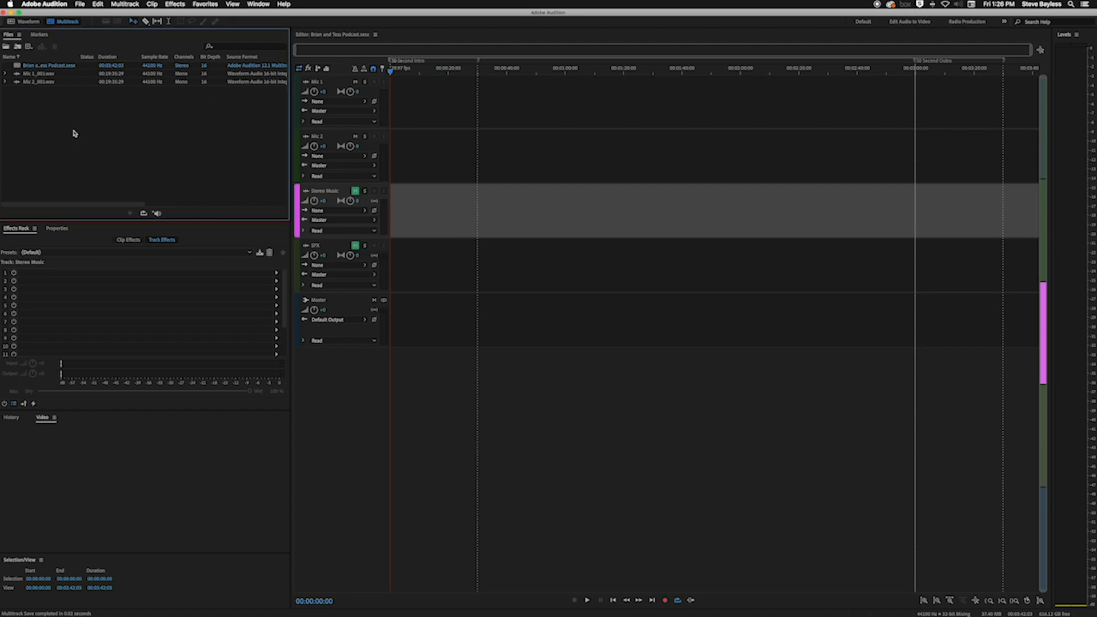
{"action": "left_click", "coordinate": [26, 76]}
{"action": "left_click_drag", "start_coordinate": [26, 76], "coordinate": [380, 123]}
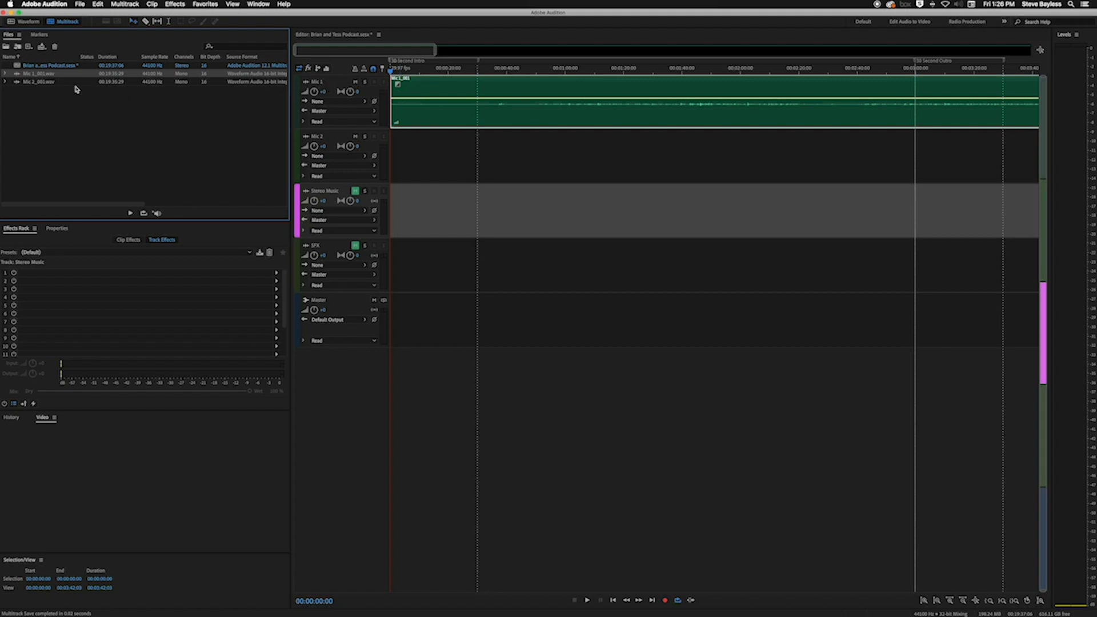
{"action": "left_click_drag", "start_coordinate": [26, 82], "coordinate": [378, 158]}
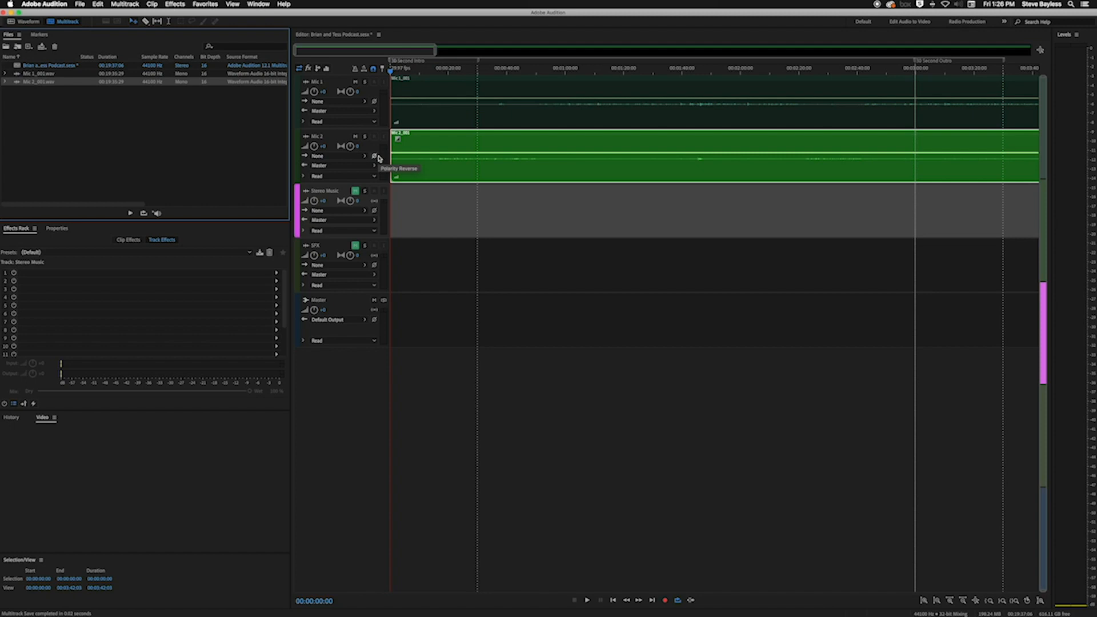
Play both mic tracks together from about 15 seconds and again from about 23 seconds, then stop playback
{"action": "left_click_drag", "start_coordinate": [471, 70], "coordinate": [437, 73]}
{"action": "key", "text": "space"}
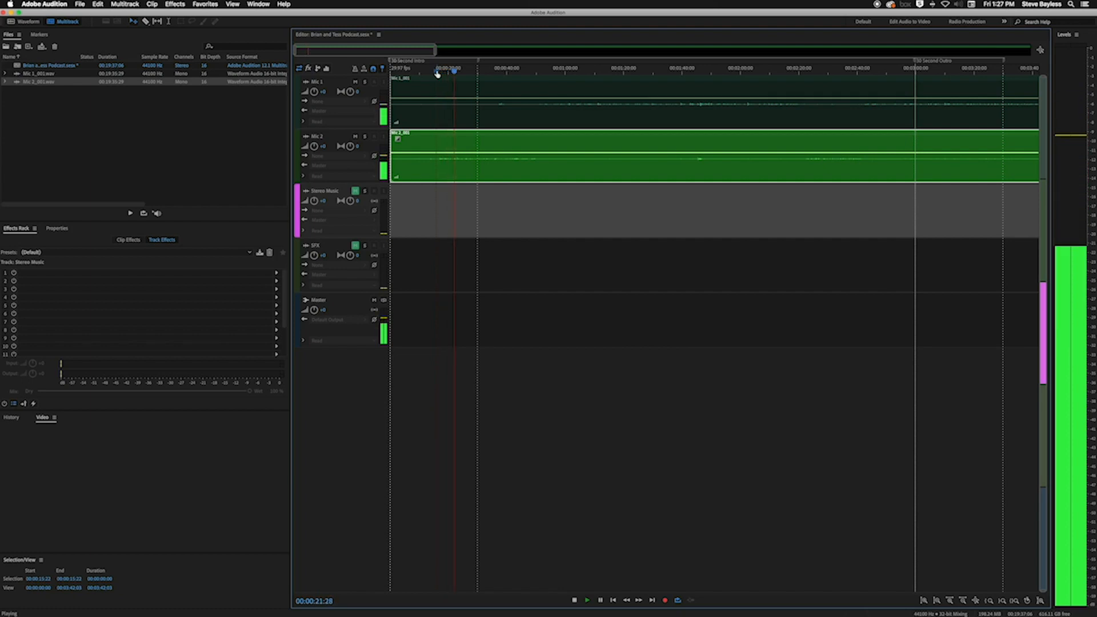
{"action": "left_click", "coordinate": [460, 72]}
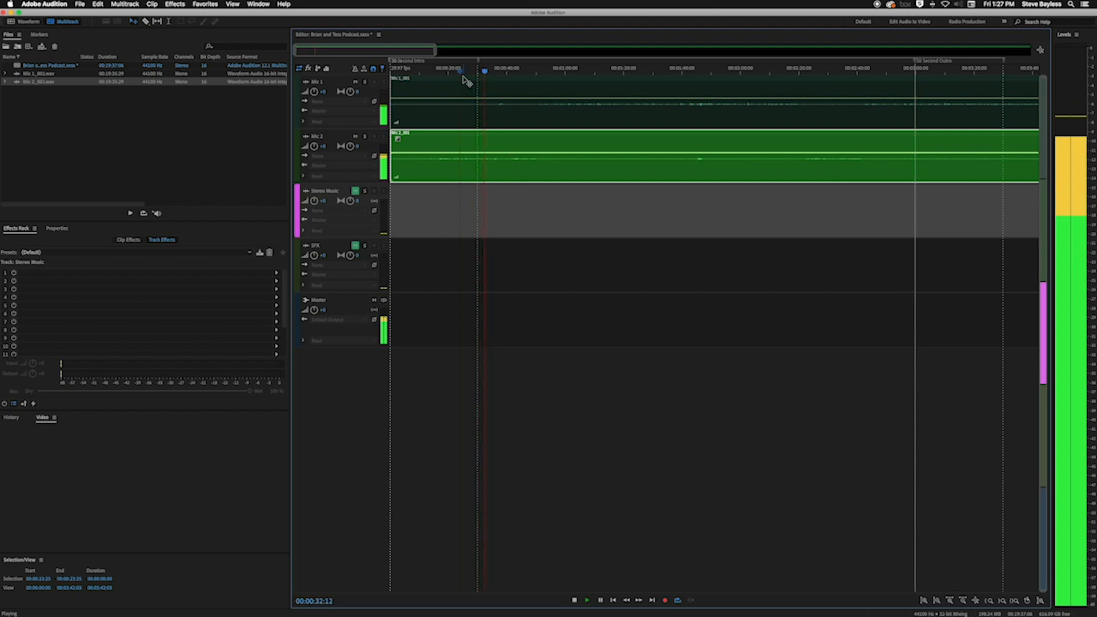
{"action": "key", "text": "space"}
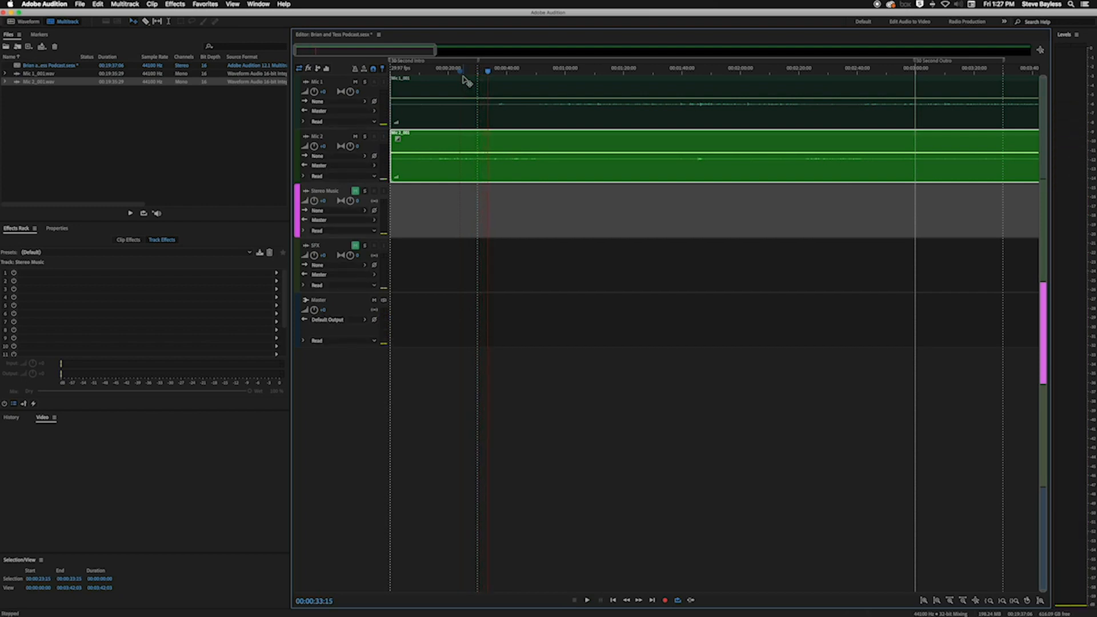
Play both mic tracks from about 0:56, about 0:16 and the start, and set the playhead at 00:00:15:26
{"action": "left_click", "coordinate": [553, 70]}
{"action": "key", "text": "space"}
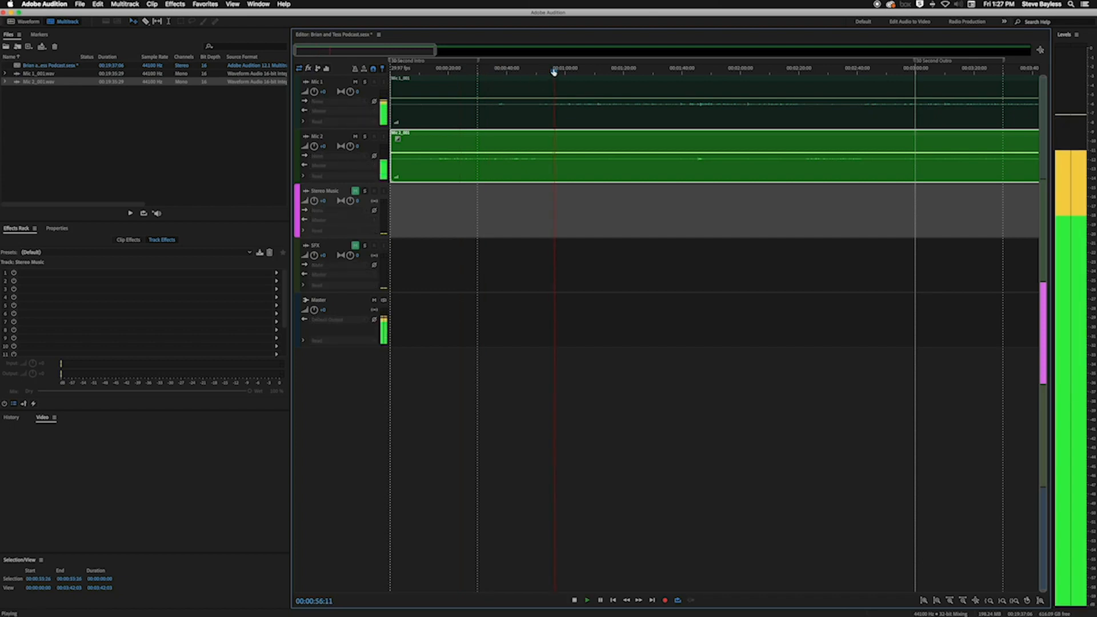
{"action": "key", "text": "space"}
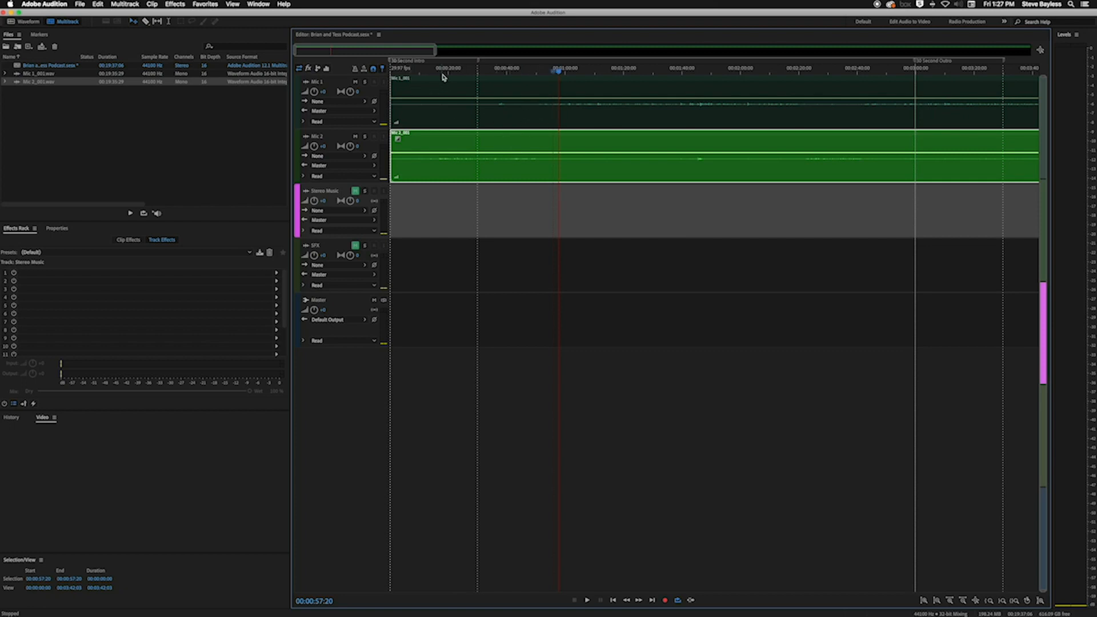
{"action": "left_click_drag", "start_coordinate": [454, 71], "coordinate": [438, 73]}
{"action": "key", "text": "space"}
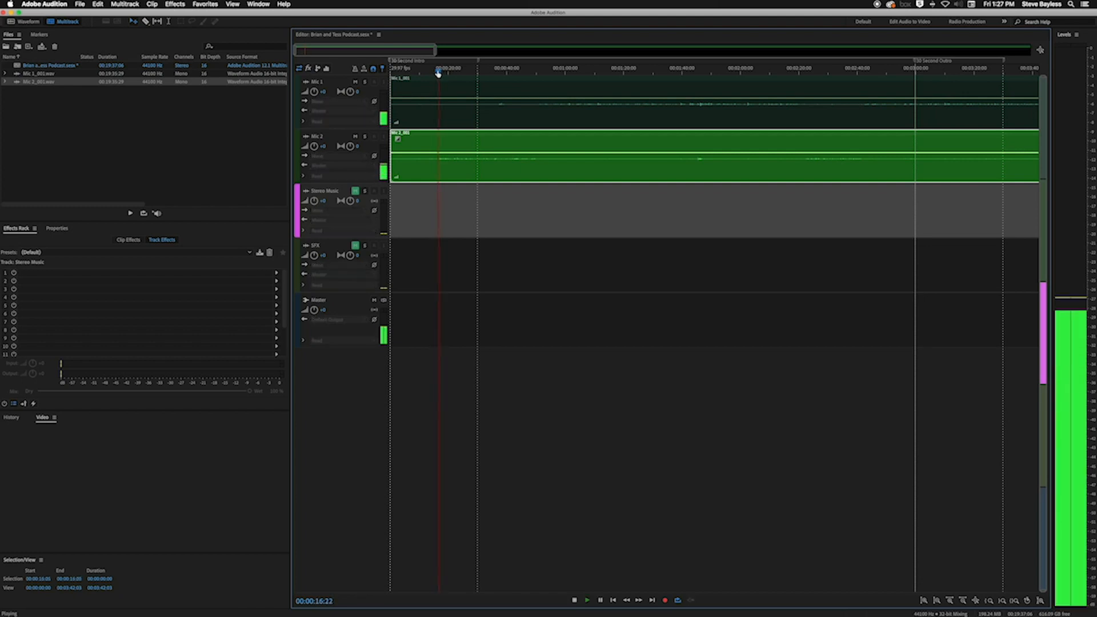
{"action": "key", "text": "space"}
{"action": "left_click_drag", "start_coordinate": [444, 72], "coordinate": [390, 71]}
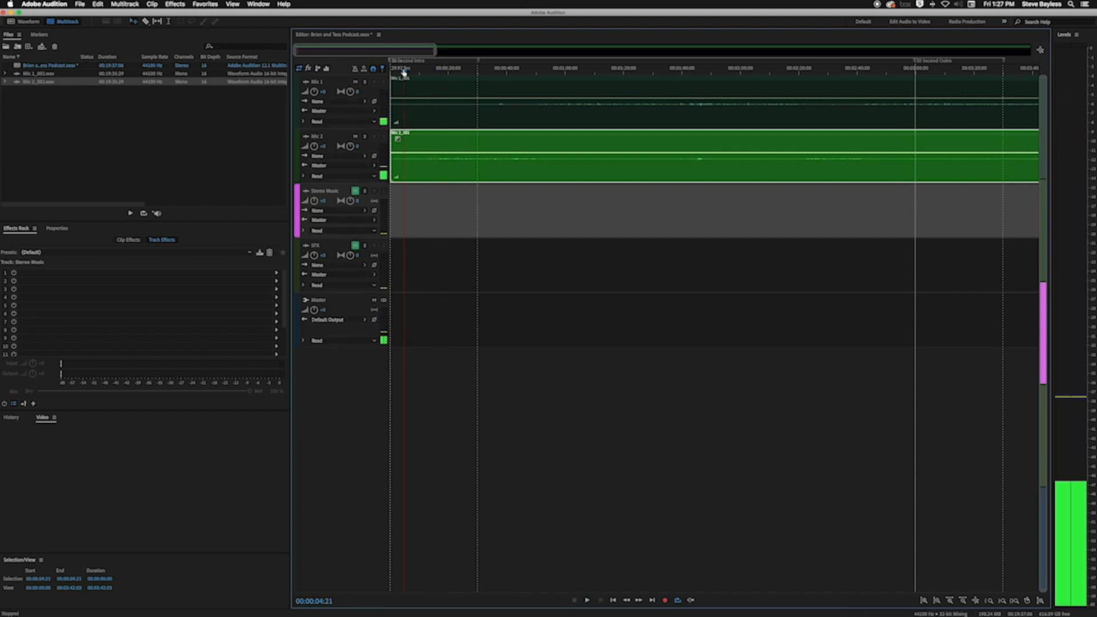
{"action": "key", "text": "space"}
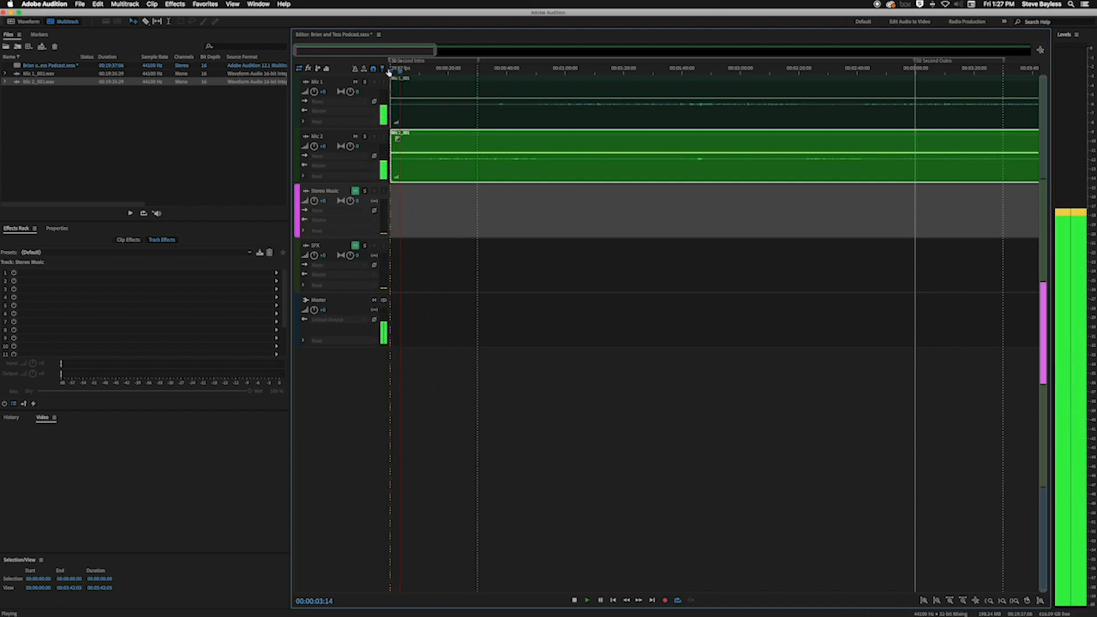
{"action": "key", "text": "space"}
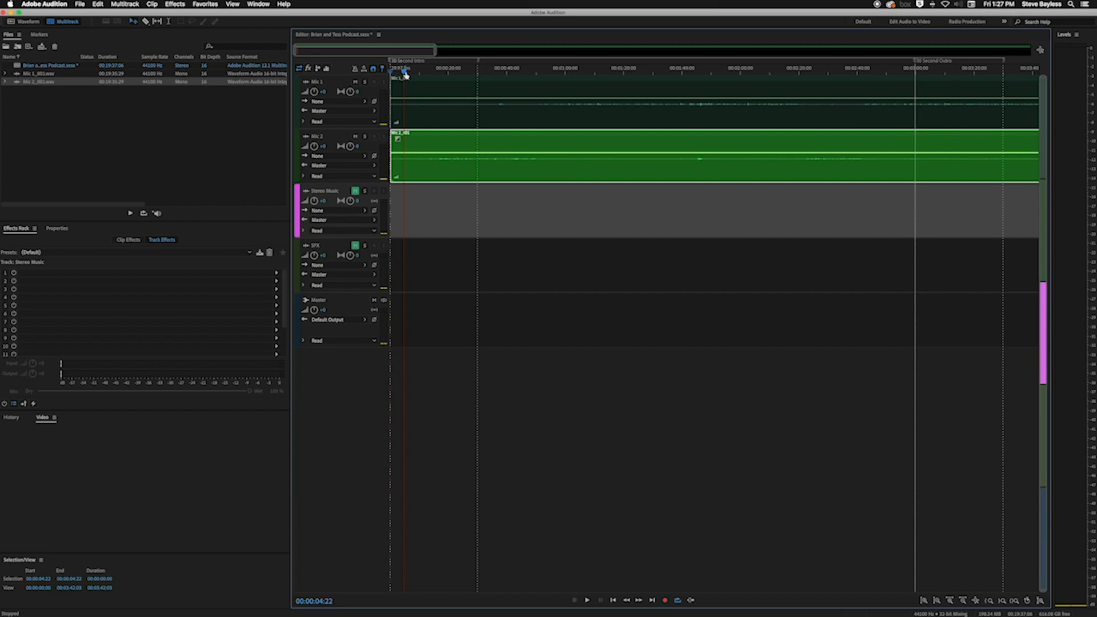
{"action": "left_click_drag", "start_coordinate": [405, 73], "coordinate": [438, 76]}
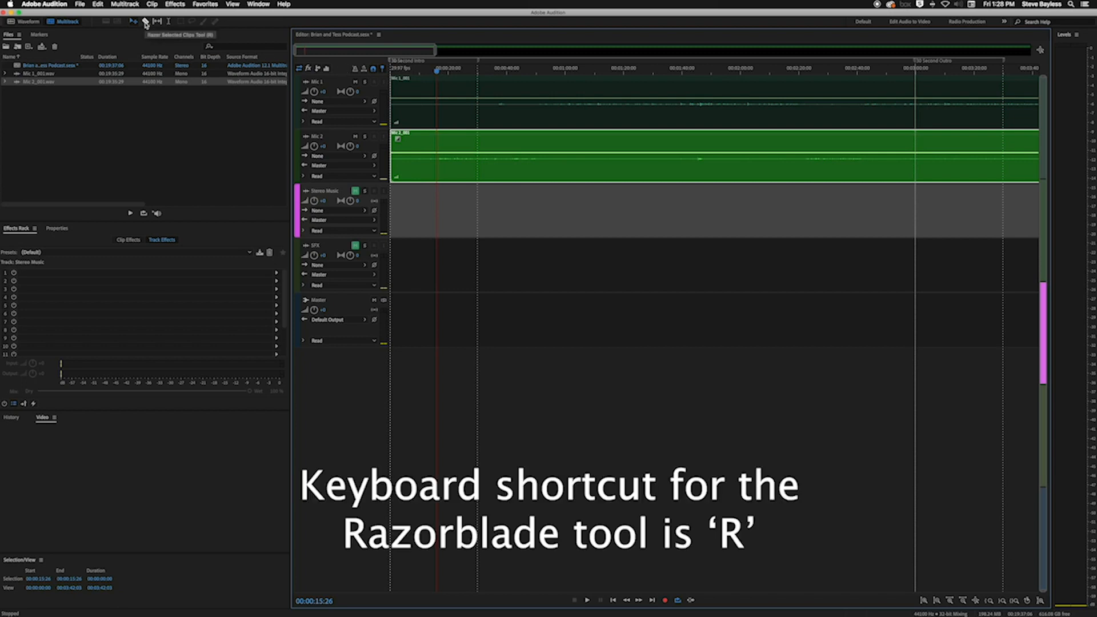
Try to split only the Mic 1 clip at the playhead with the Razor Selected Clips tool, and undo it
{"action": "left_click", "coordinate": [146, 23]}
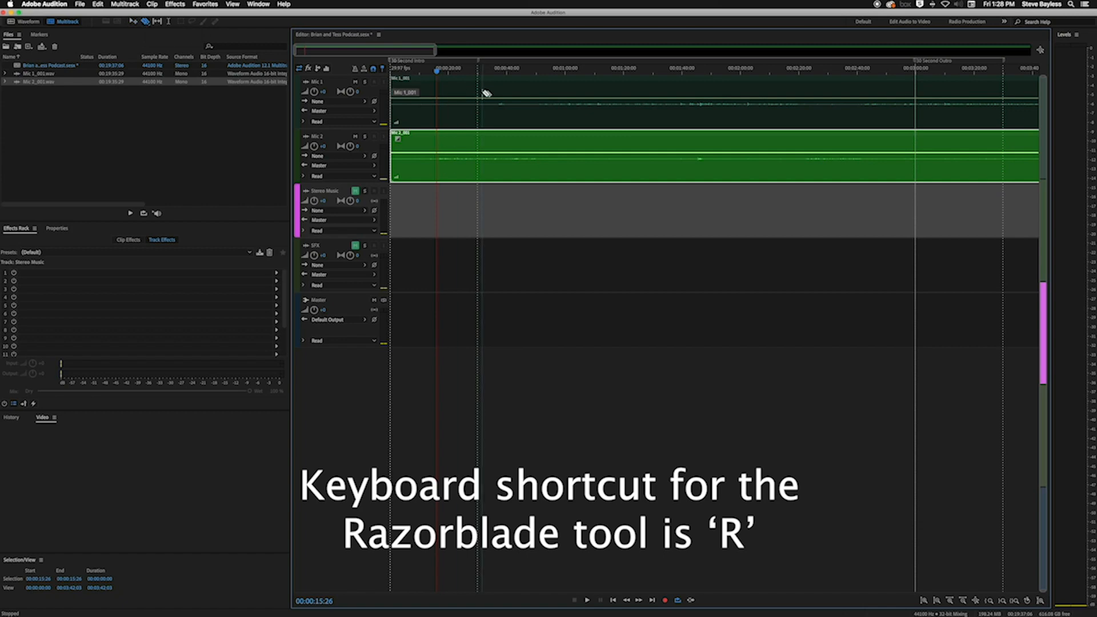
{"action": "left_click", "coordinate": [147, 23]}
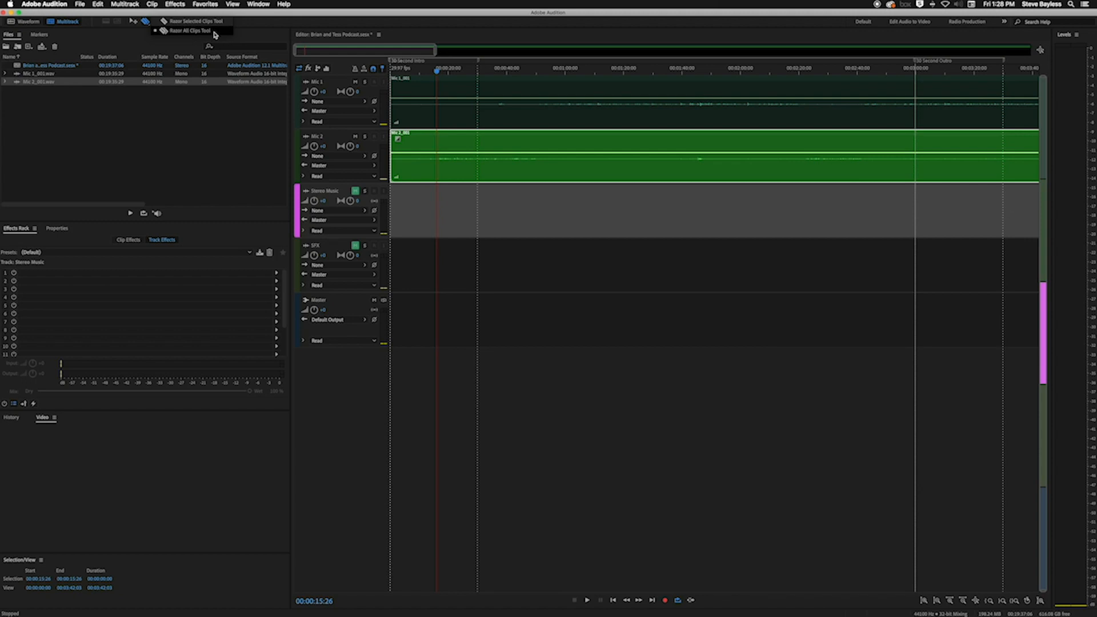
{"action": "left_click", "coordinate": [203, 24]}
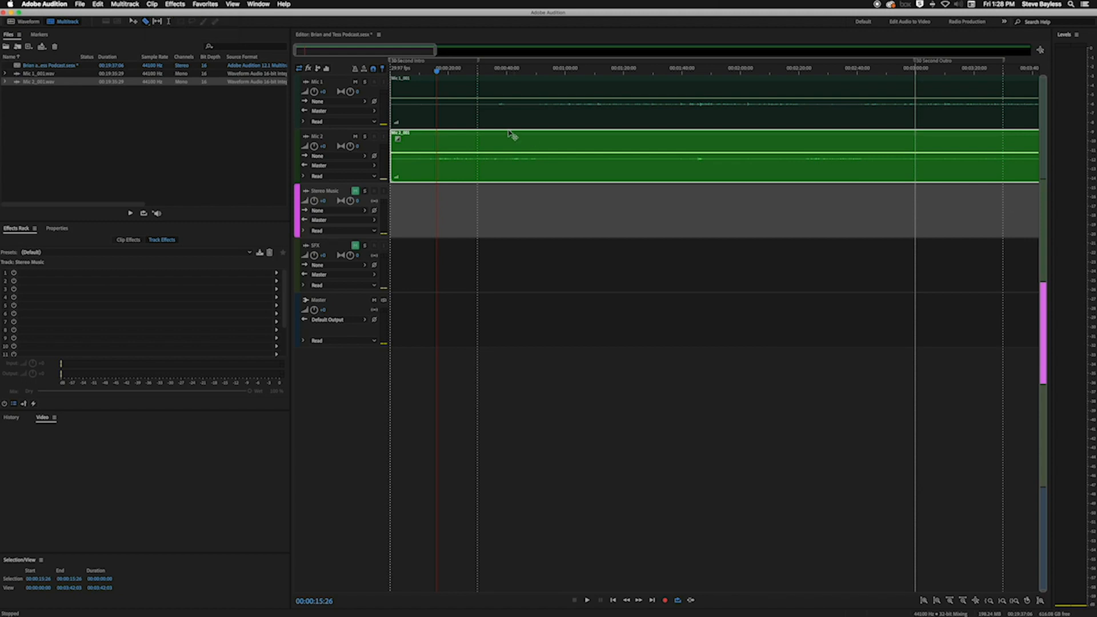
{"action": "left_click", "coordinate": [438, 108]}
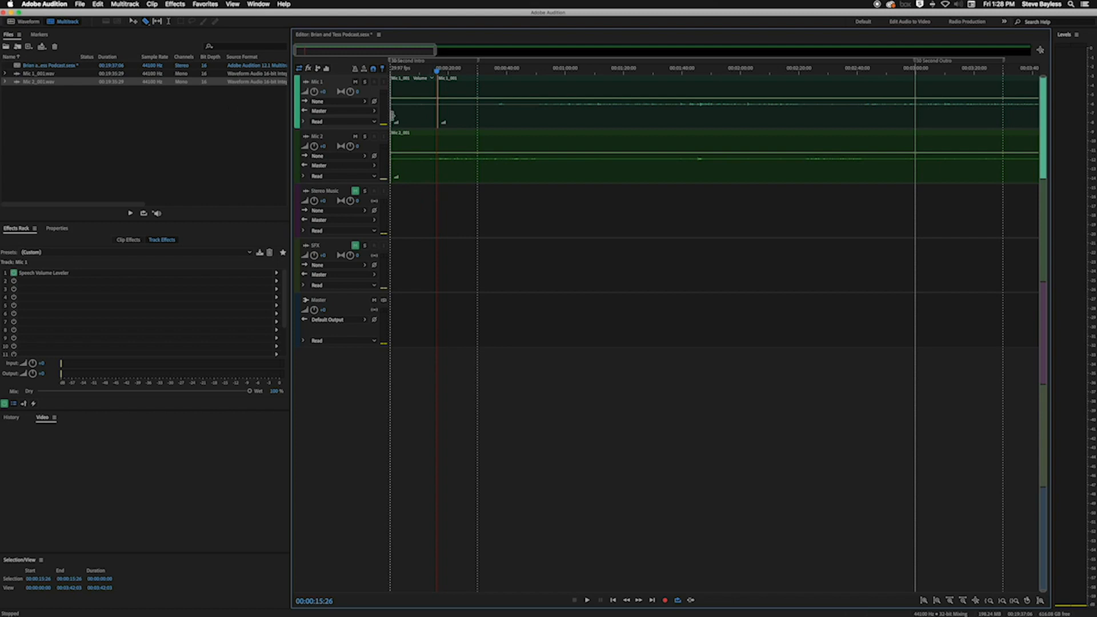
{"action": "left_click", "coordinate": [393, 116]}
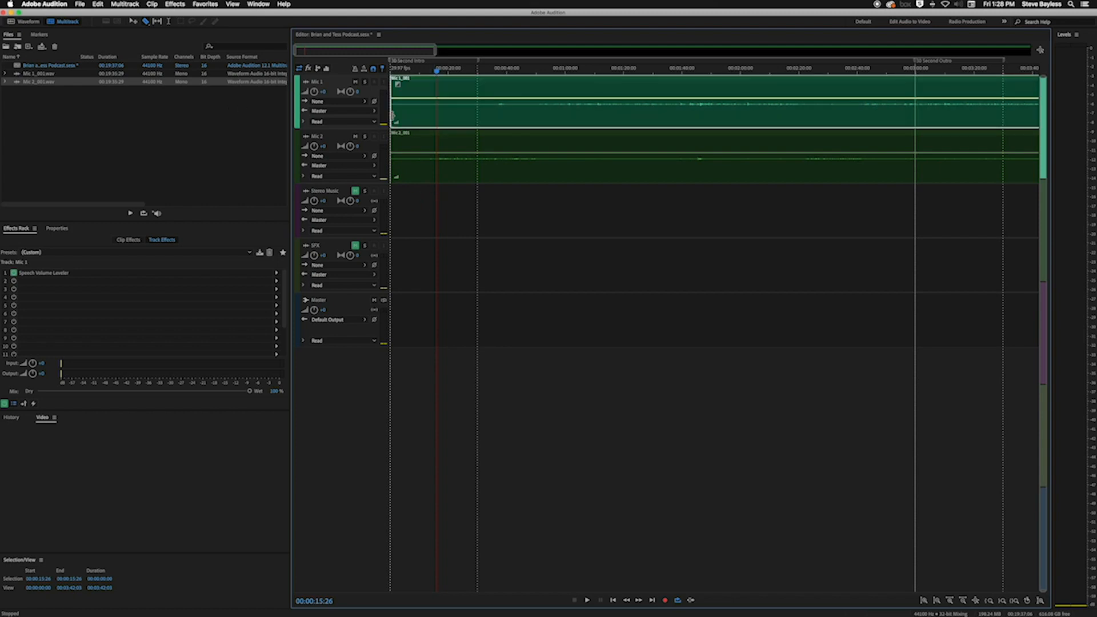
Split the Mic 1 and Mic 2 clips together at 00:00:15:26 with the Razor All Clips tool
{"action": "left_click", "coordinate": [146, 21]}
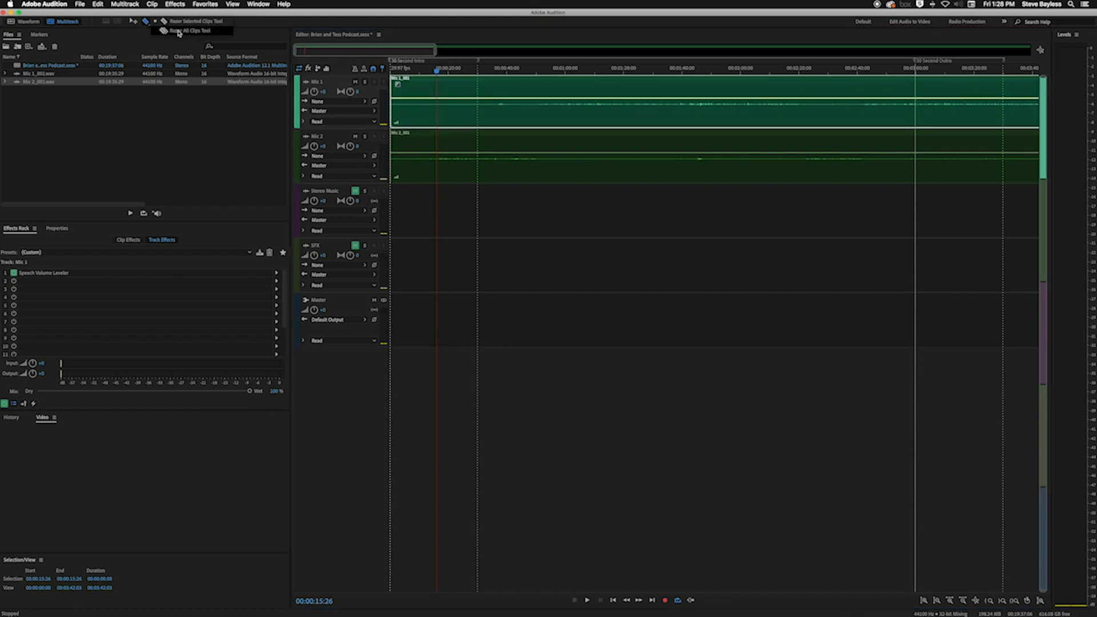
{"action": "left_click", "coordinate": [206, 31]}
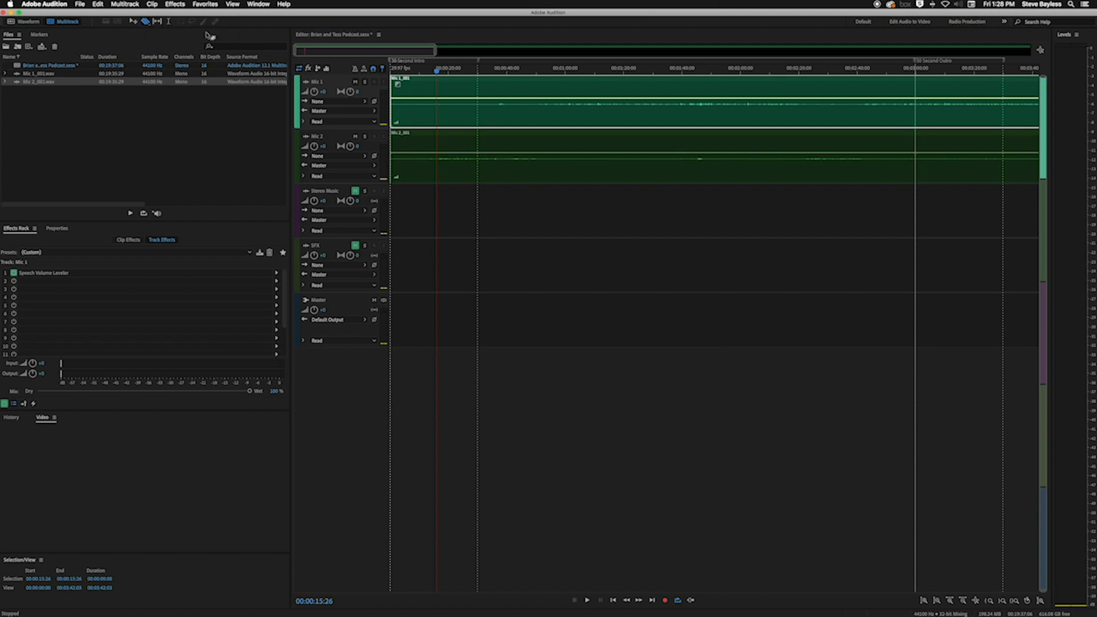
{"action": "left_click", "coordinate": [437, 92]}
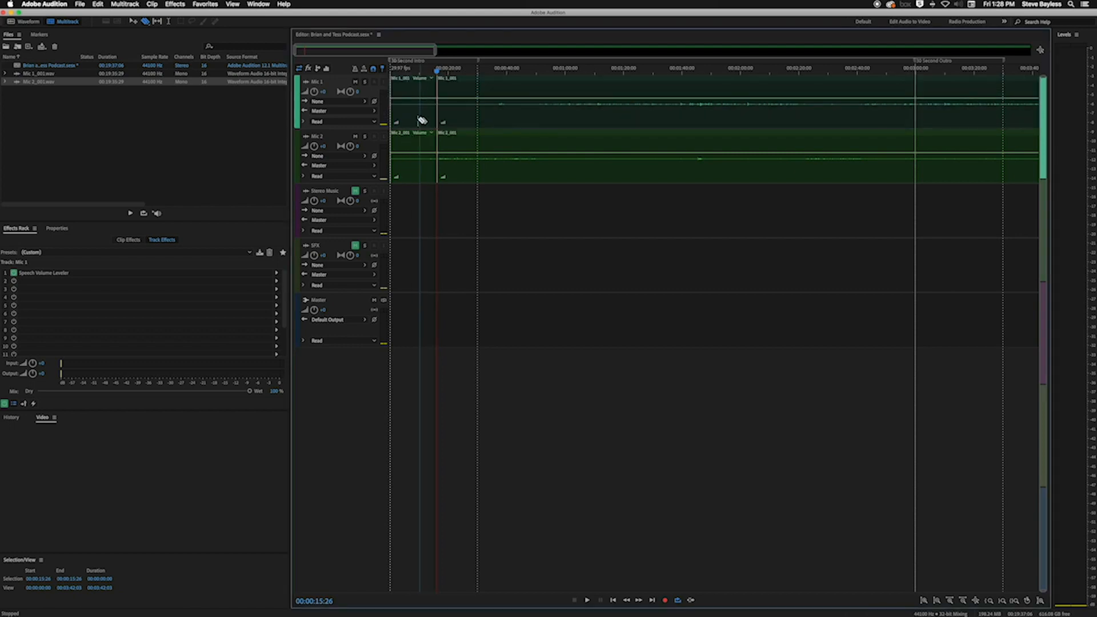
Ripple delete the opening segments of both mic clips before the cut, so the remaining audio moves to the session start
{"action": "left_click", "coordinate": [132, 22]}
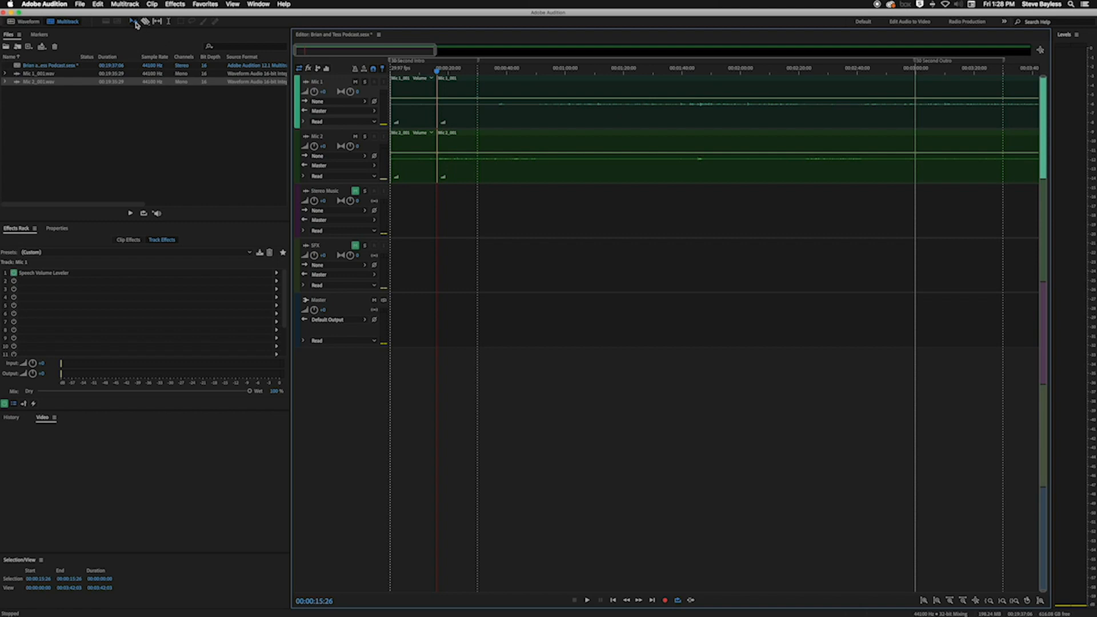
{"action": "left_click_drag", "start_coordinate": [420, 206], "coordinate": [405, 117]}
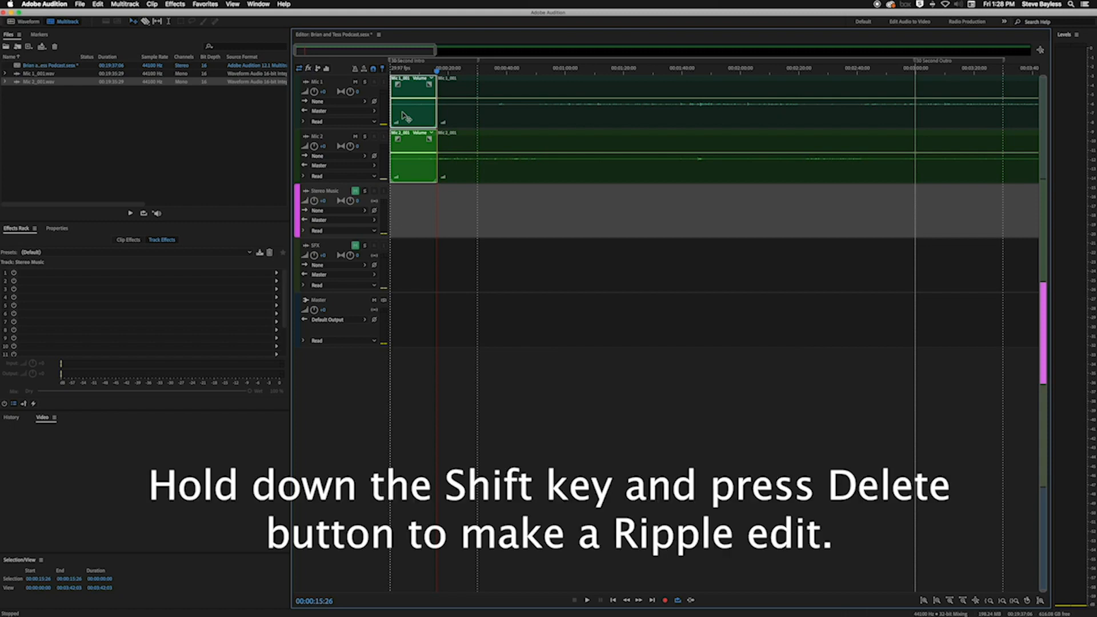
{"action": "key", "text": "shift+Delete"}
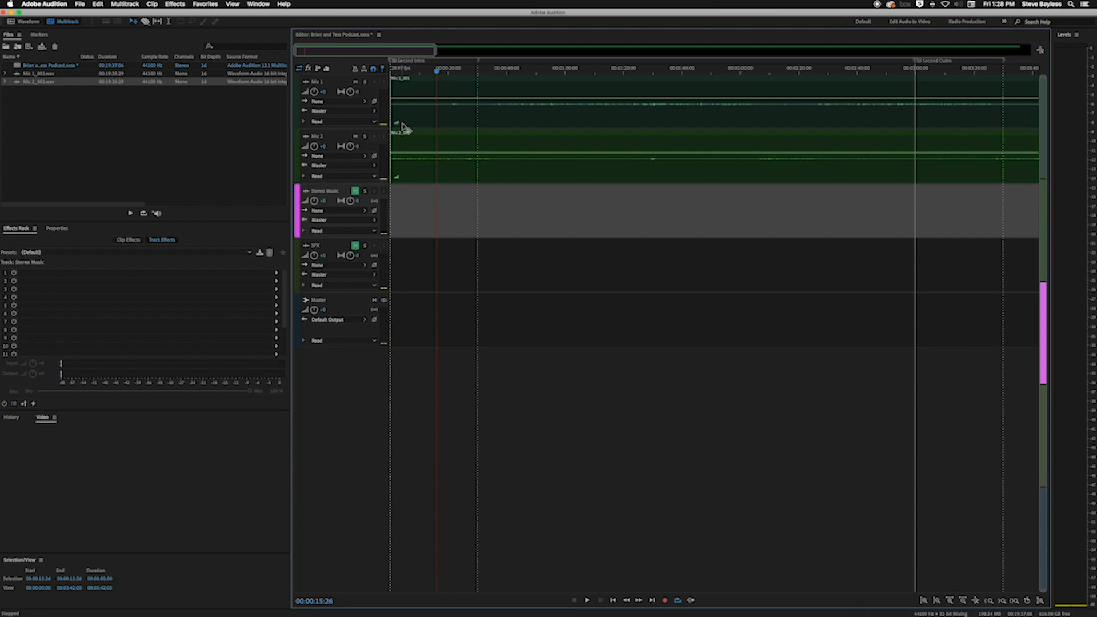
Play the trimmed session from the beginning for about ten seconds to check the new opening
{"action": "key", "text": "Home"}
{"action": "key", "text": "space"}
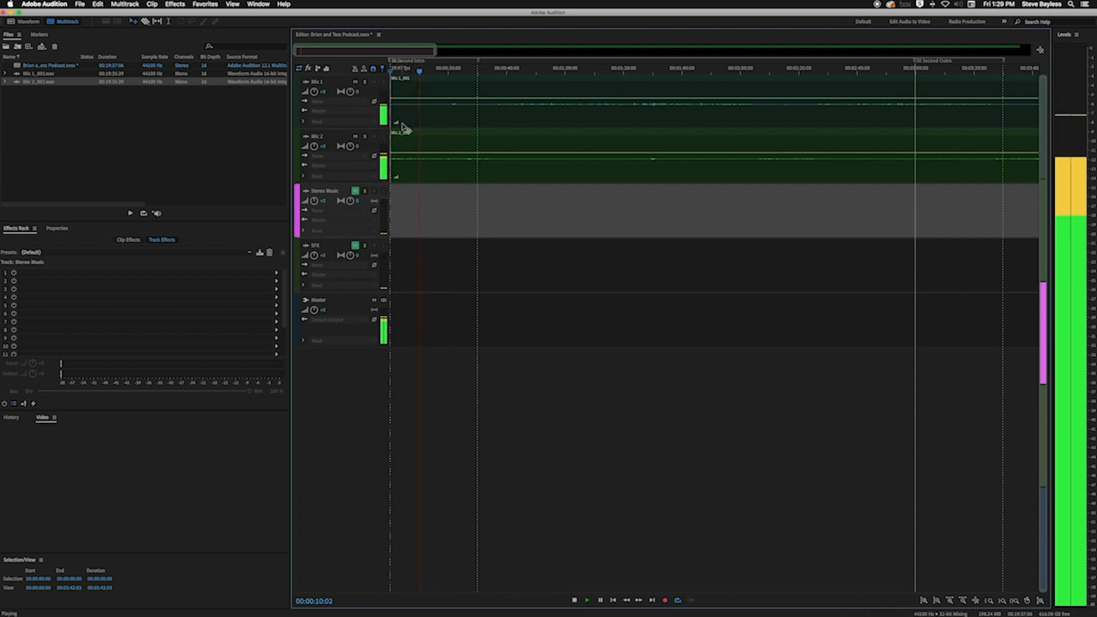
{"action": "key", "text": "space"}
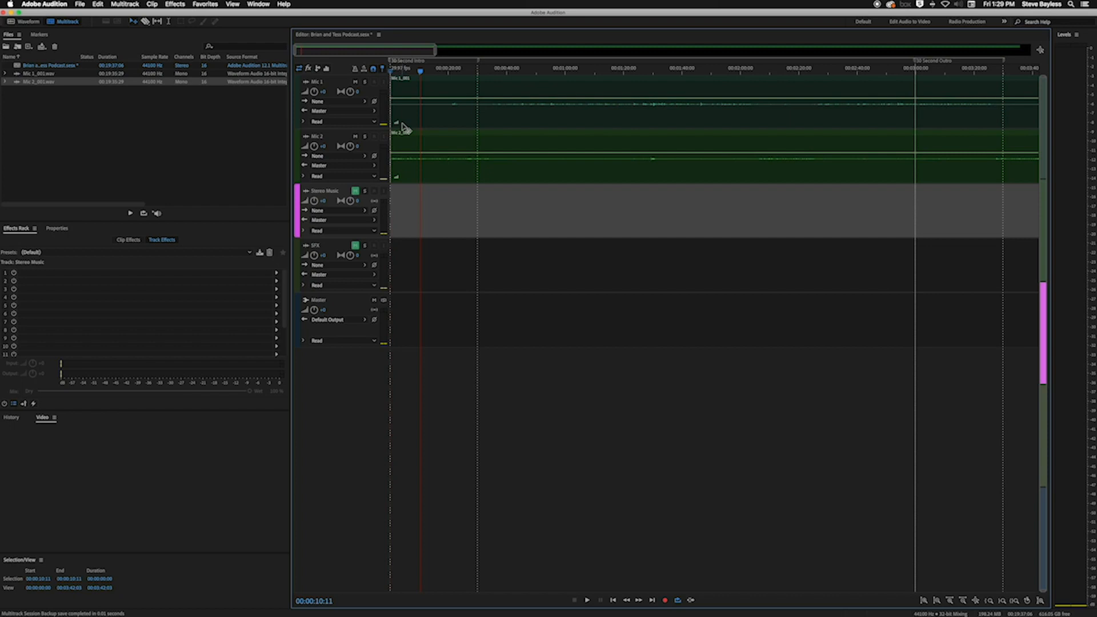
Switch to the Default workspace
{"action": "left_click", "coordinate": [258, 4]}
{"action": "mouse_move", "coordinate": [258, 15]}
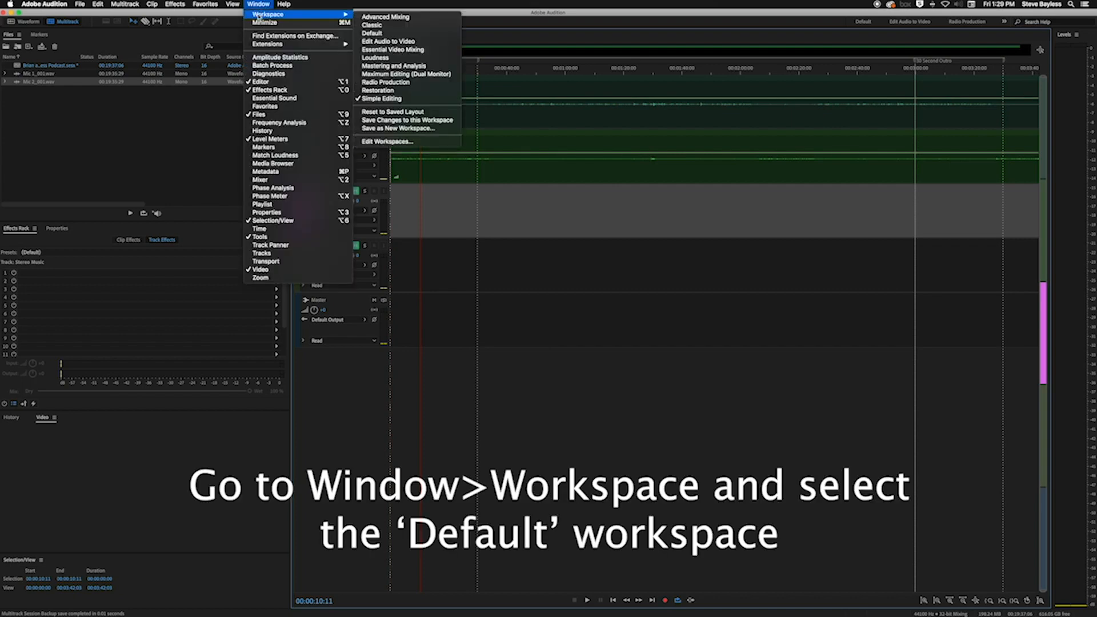
{"action": "left_click", "coordinate": [373, 35]}
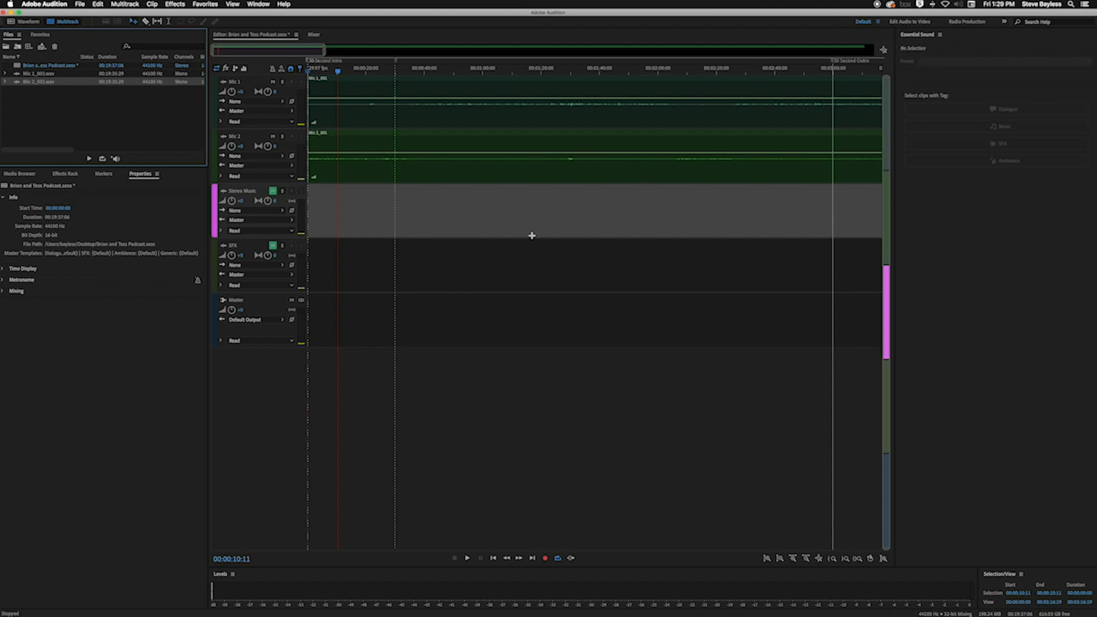
Tag the Mic 2 clip as Dialogue in Essential Sound and enable Reduce Noise under Repair at 5.0
{"action": "left_click", "coordinate": [361, 178]}
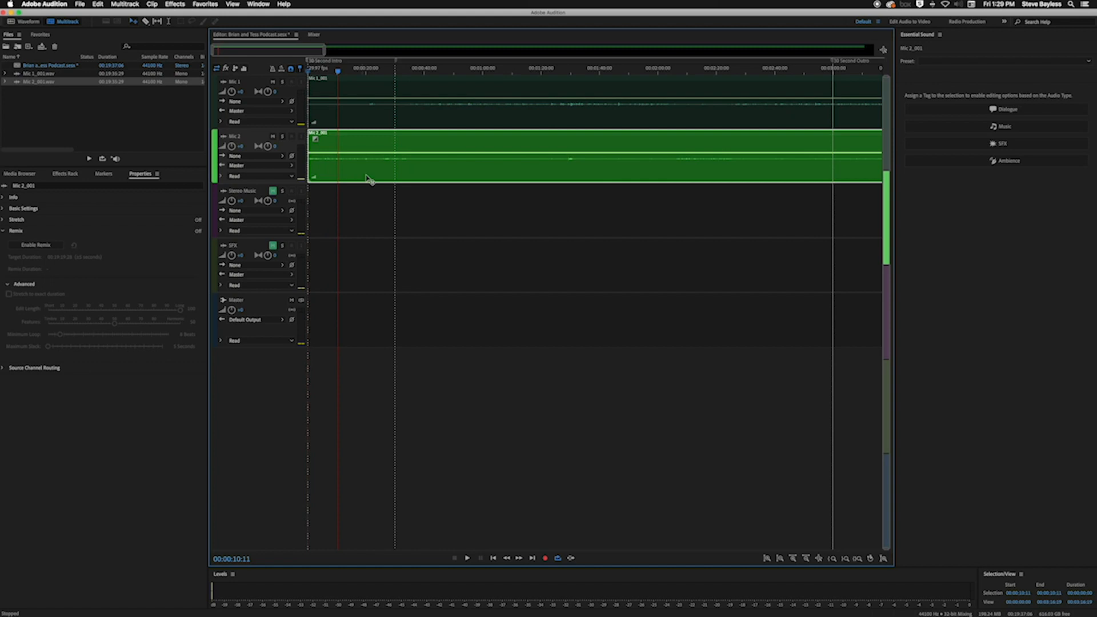
{"action": "left_click", "coordinate": [1005, 110]}
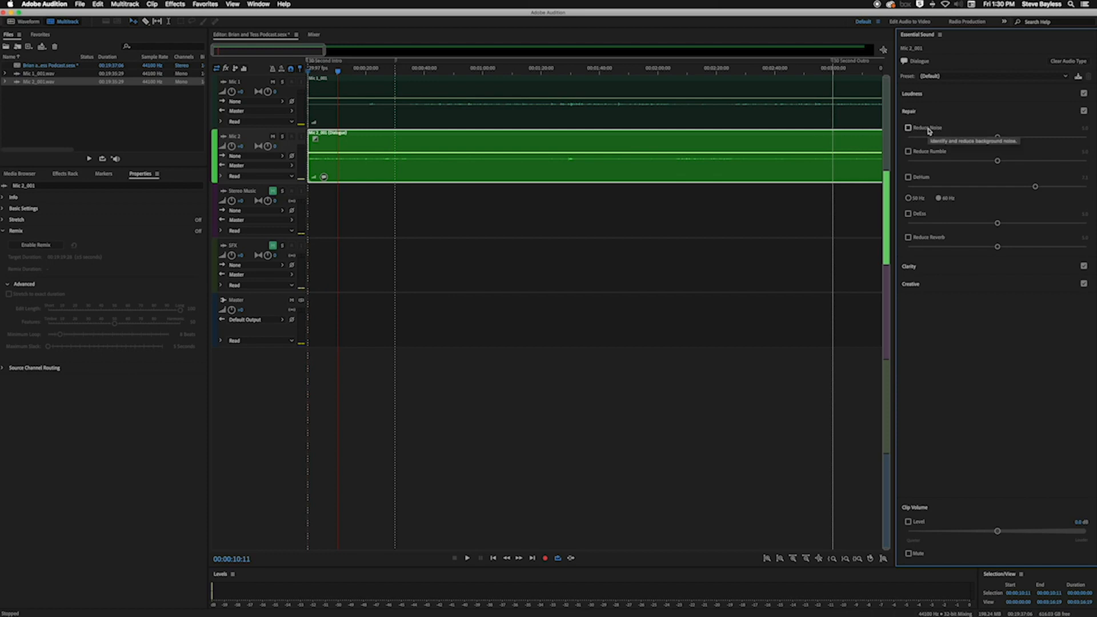
{"action": "left_click", "coordinate": [909, 112]}
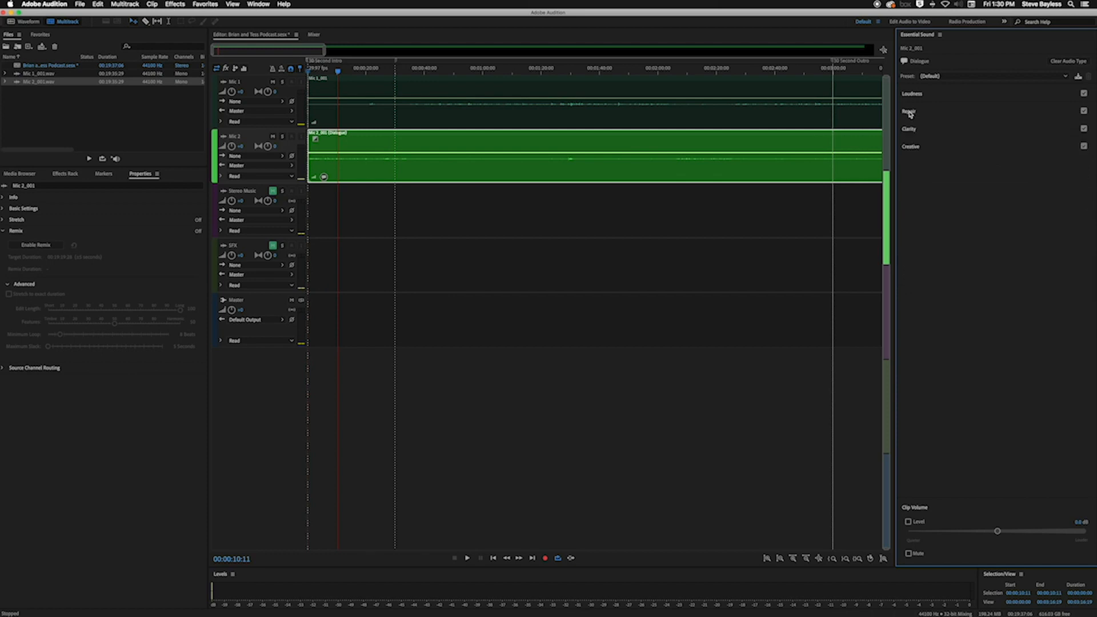
{"action": "left_click", "coordinate": [909, 112]}
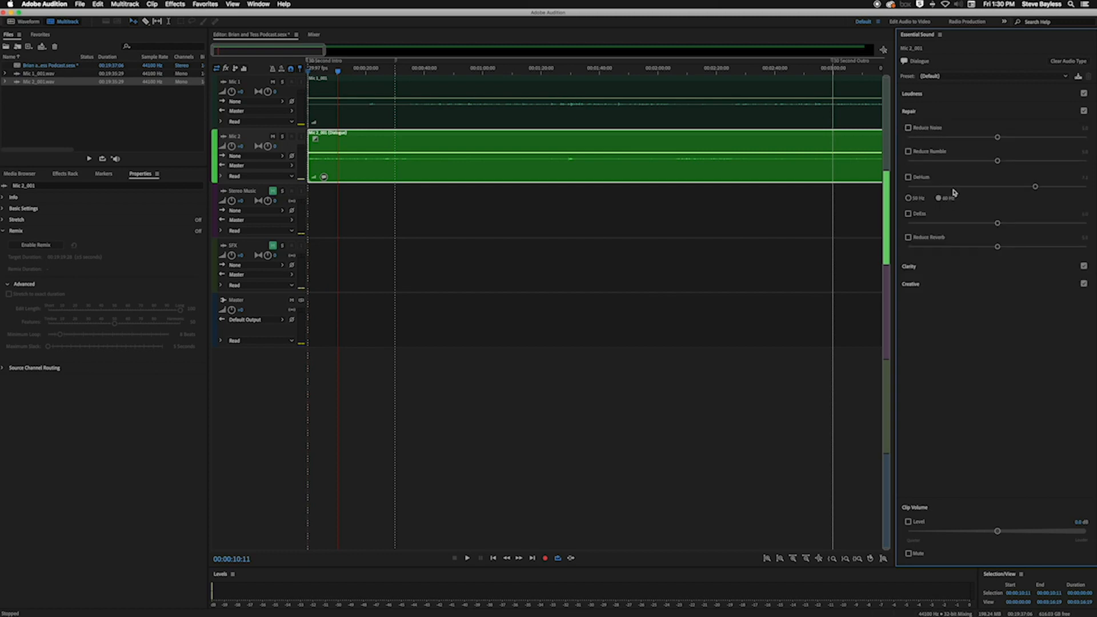
{"action": "left_click", "coordinate": [908, 128]}
Solo the Mic 2 track and play it twice from the start with Reduce Noise on
{"action": "left_click_drag", "start_coordinate": [338, 73], "coordinate": [302, 74]}
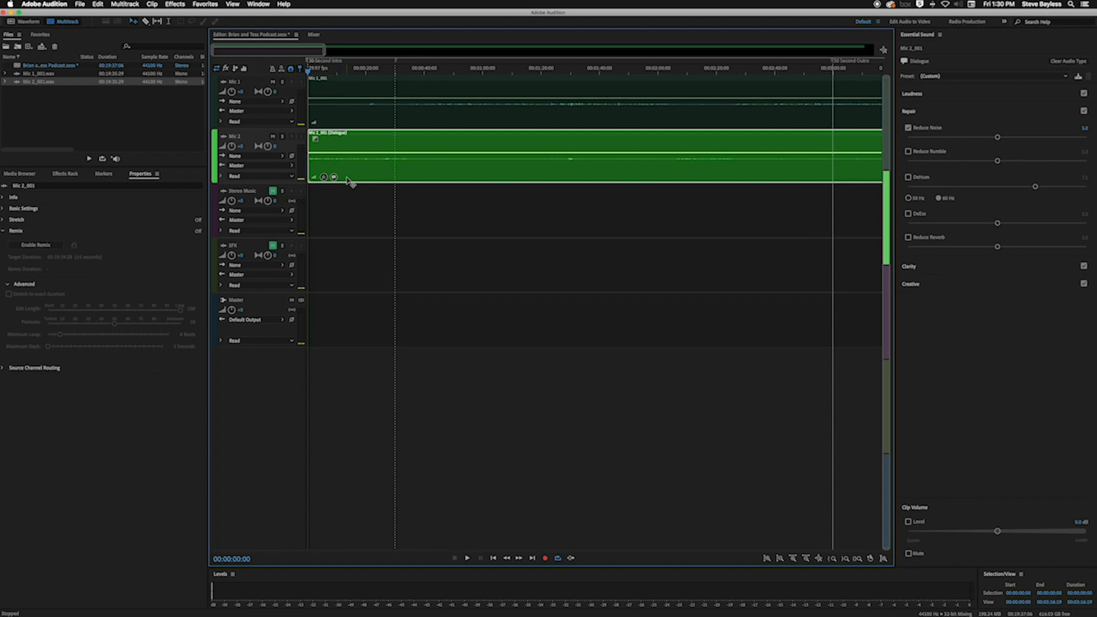
{"action": "left_click", "coordinate": [282, 137]}
{"action": "key", "text": "space"}
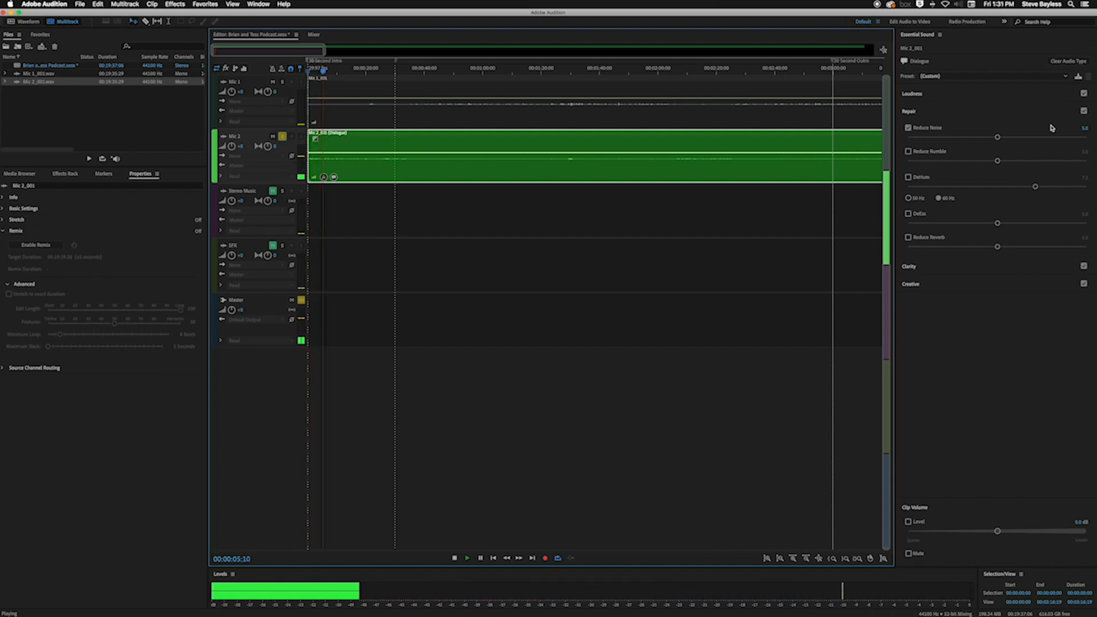
{"action": "key", "text": "space"}
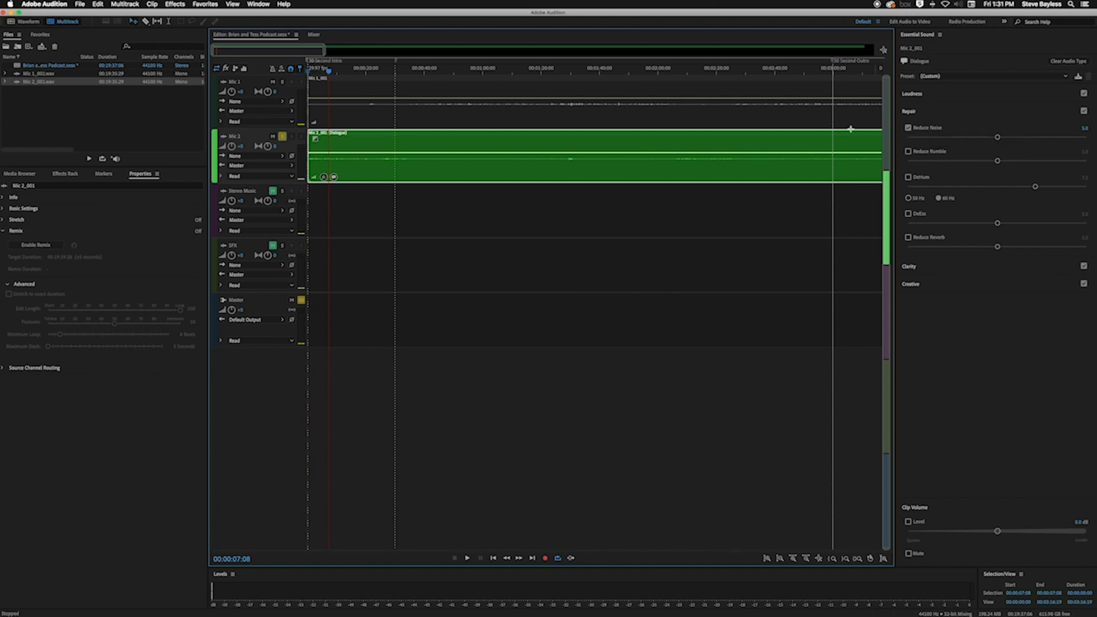
{"action": "left_click_drag", "start_coordinate": [329, 72], "coordinate": [296, 73]}
{"action": "key", "text": "space"}
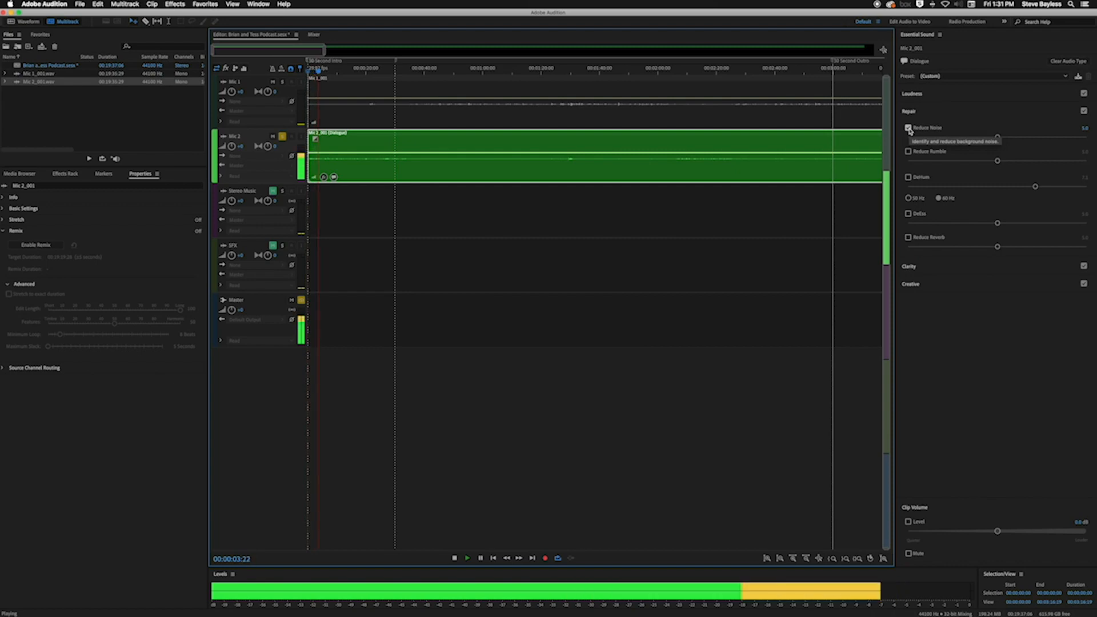
{"action": "key", "text": "space"}
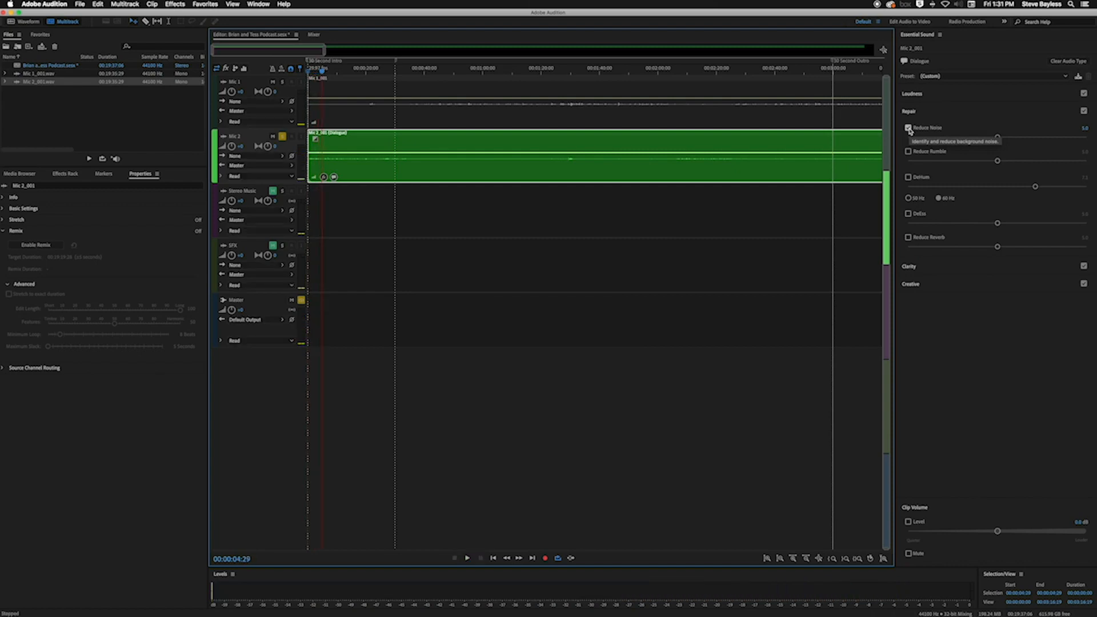
Play Mic 2 from near the start with Reduce Noise off, and replay it while re-enabling Reduce Noise to compare
{"action": "left_click", "coordinate": [313, 72]}
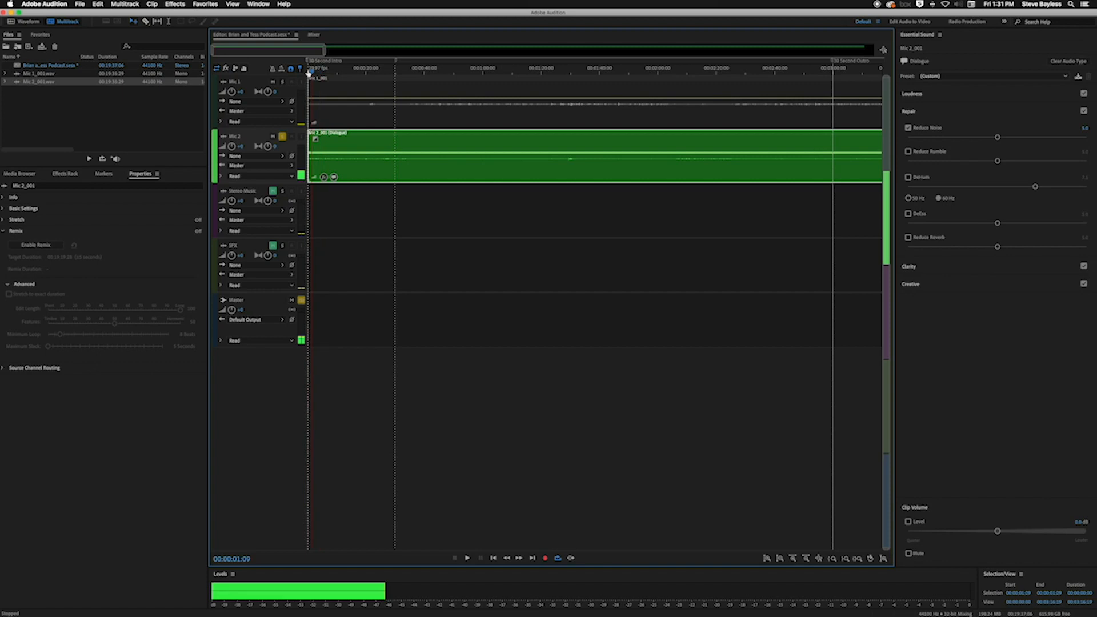
{"action": "left_click", "coordinate": [909, 128]}
{"action": "key", "text": "space"}
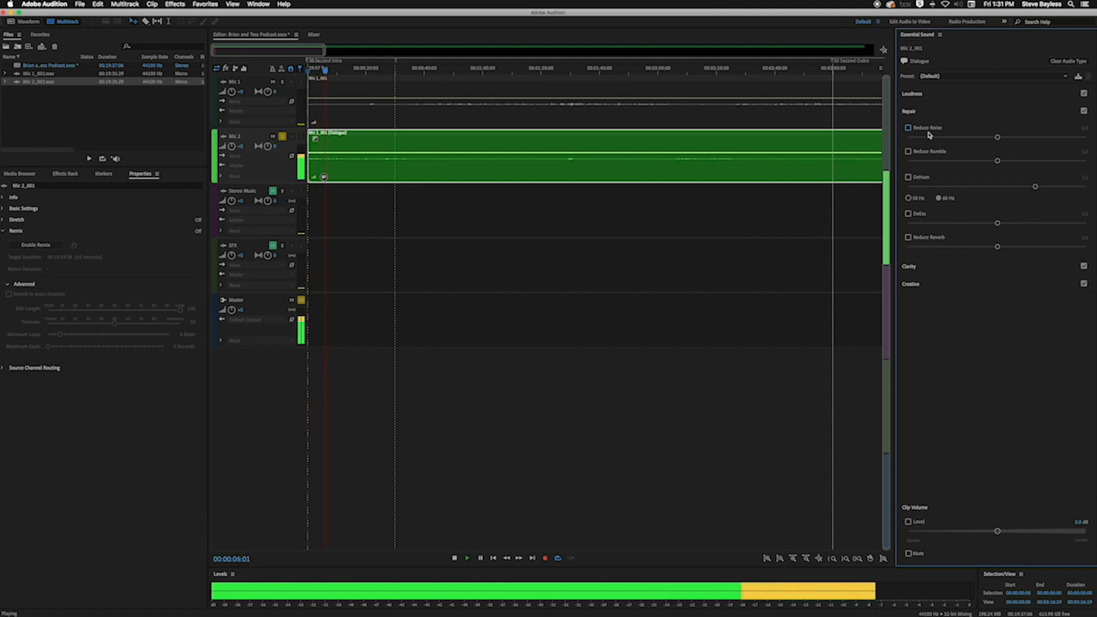
{"action": "key", "text": "space"}
{"action": "left_click_drag", "start_coordinate": [328, 71], "coordinate": [306, 72]}
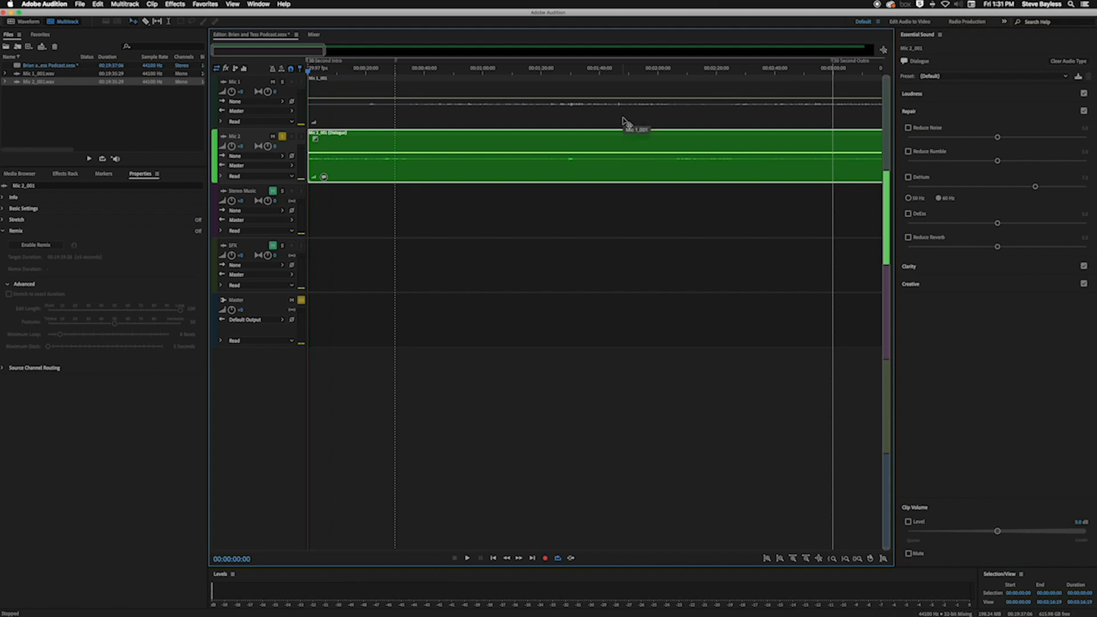
{"action": "key", "text": "space"}
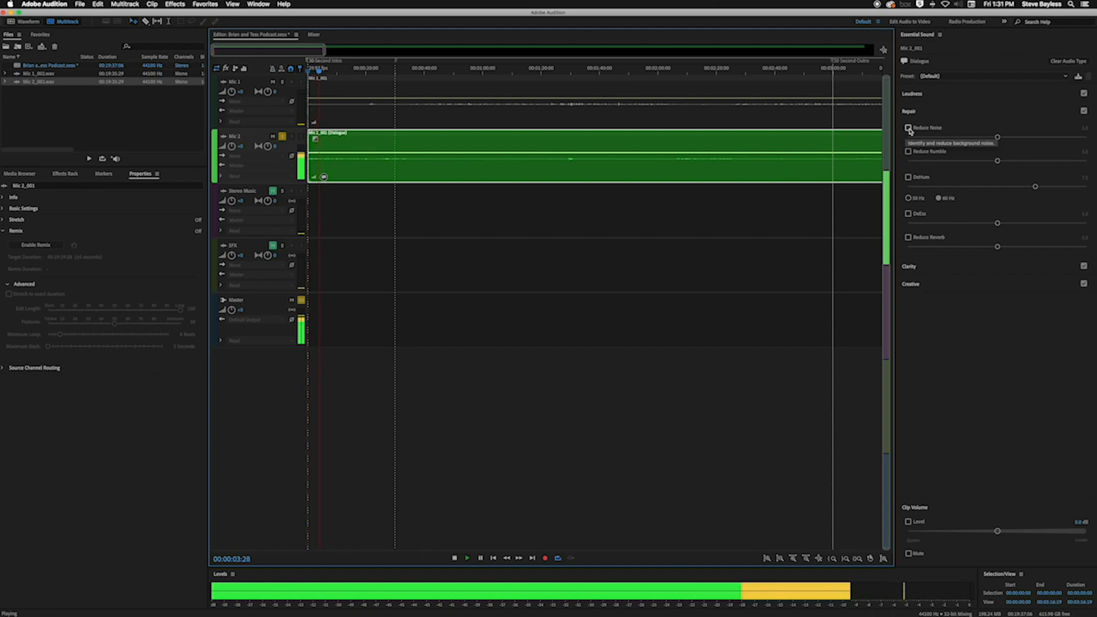
{"action": "left_click", "coordinate": [908, 128]}
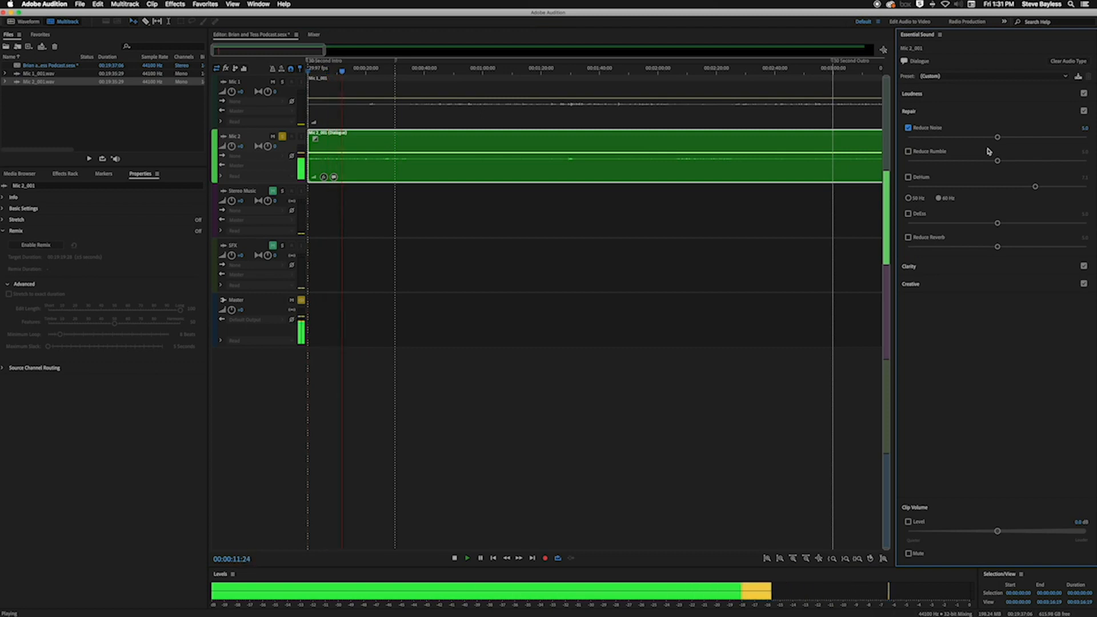
Lower Reduce Noise on the Mic 2 clip to 1.0 and play the track from near the start
{"action": "key", "text": "space"}
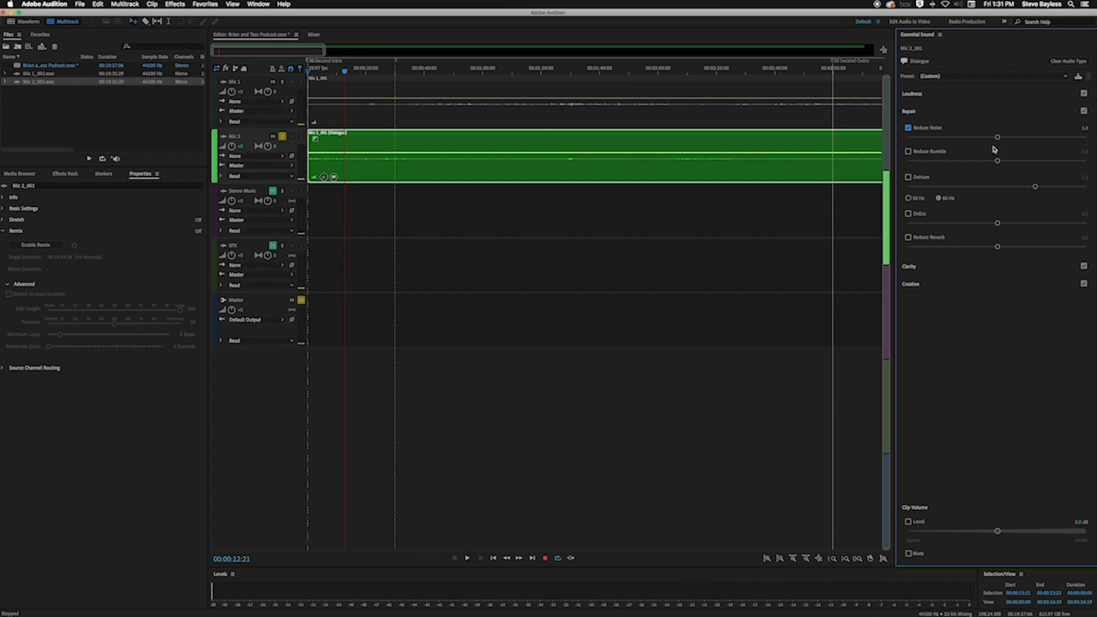
{"action": "left_click_drag", "start_coordinate": [997, 138], "coordinate": [946, 139]}
{"action": "left_click_drag", "start_coordinate": [345, 73], "coordinate": [268, 70]}
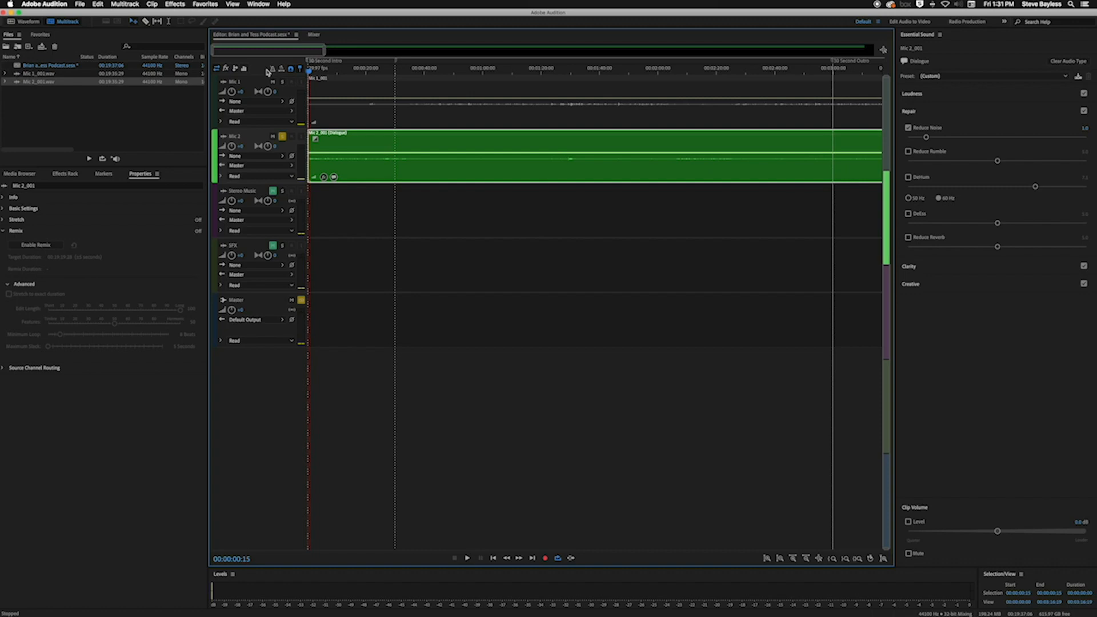
{"action": "key", "text": "space"}
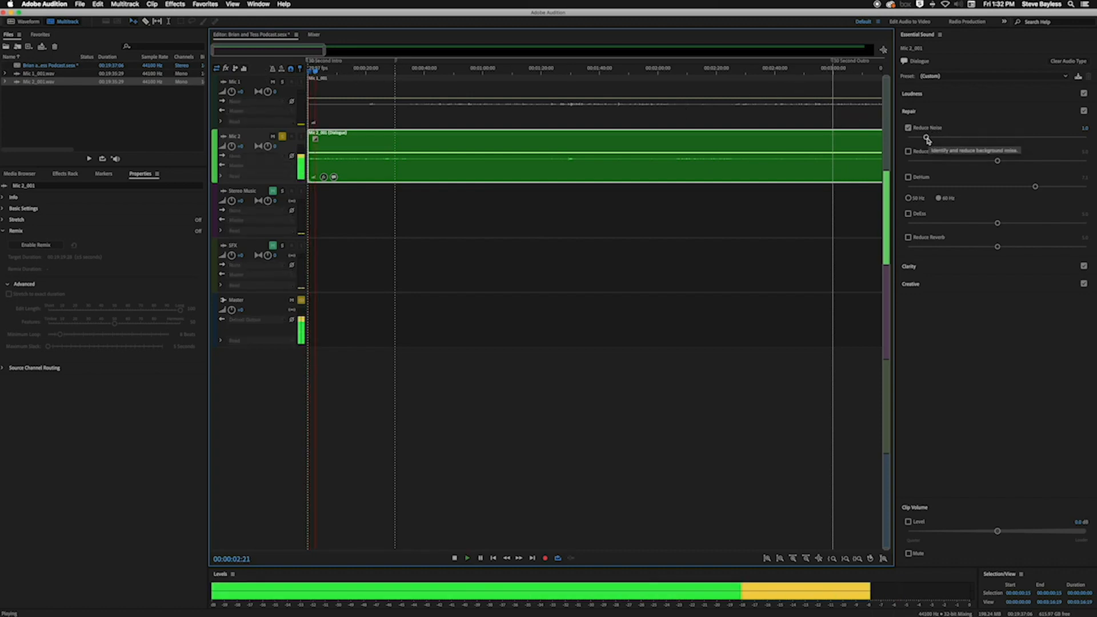
{"action": "key", "text": "space"}
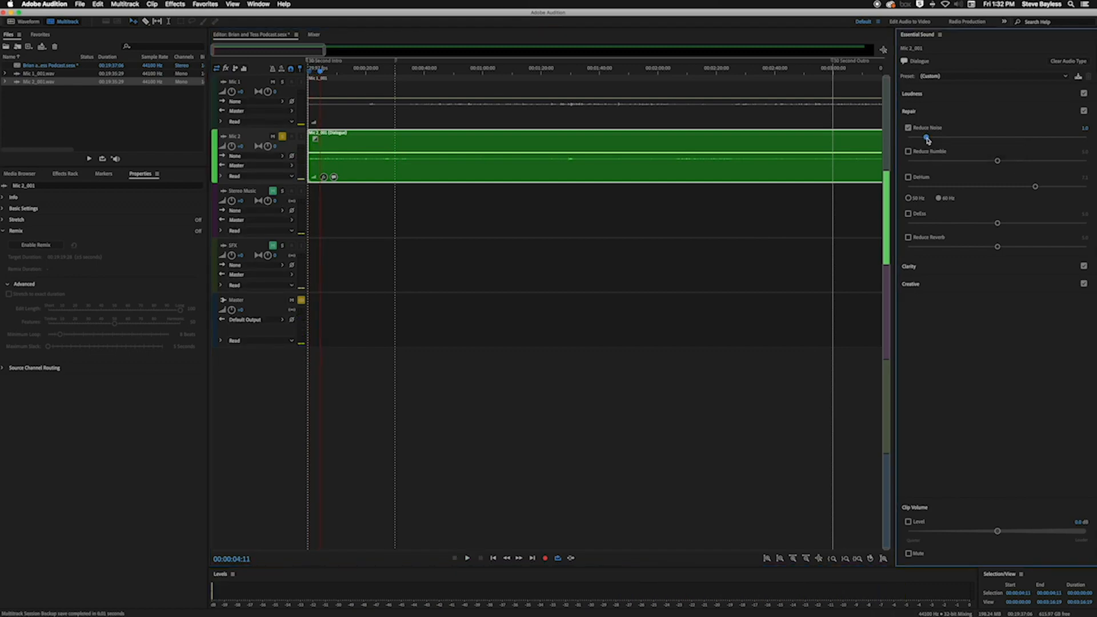
Raise Reduce Noise on the Mic 2 clip to 10.0 and listen from the start to hear the strongest setting
{"action": "left_click_drag", "start_coordinate": [321, 74], "coordinate": [278, 73]}
{"action": "key", "text": "space"}
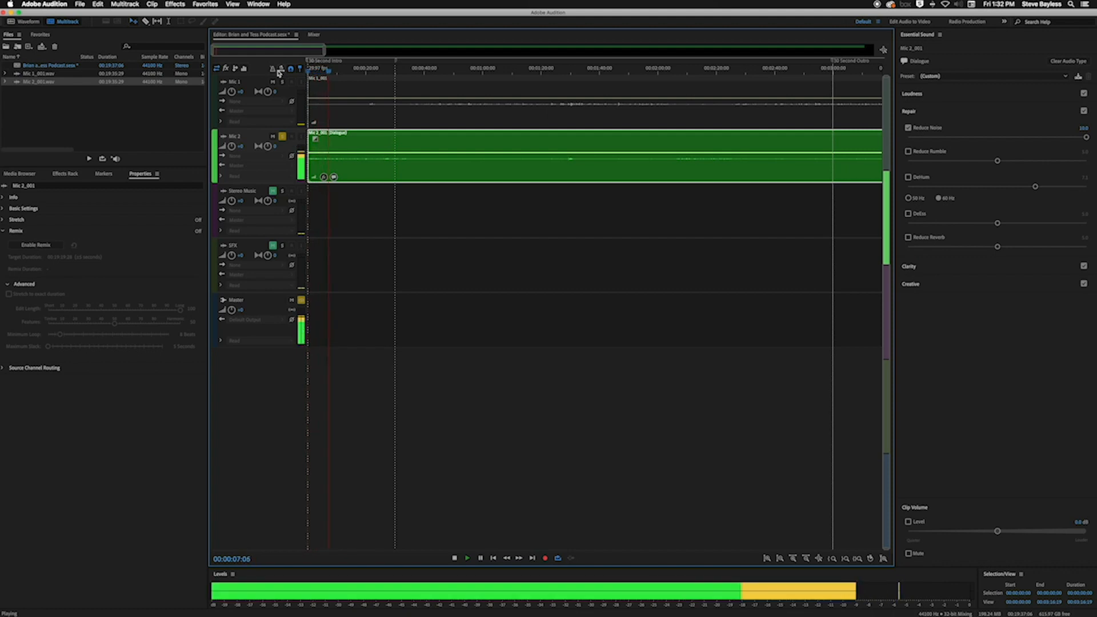
{"action": "key", "text": "space"}
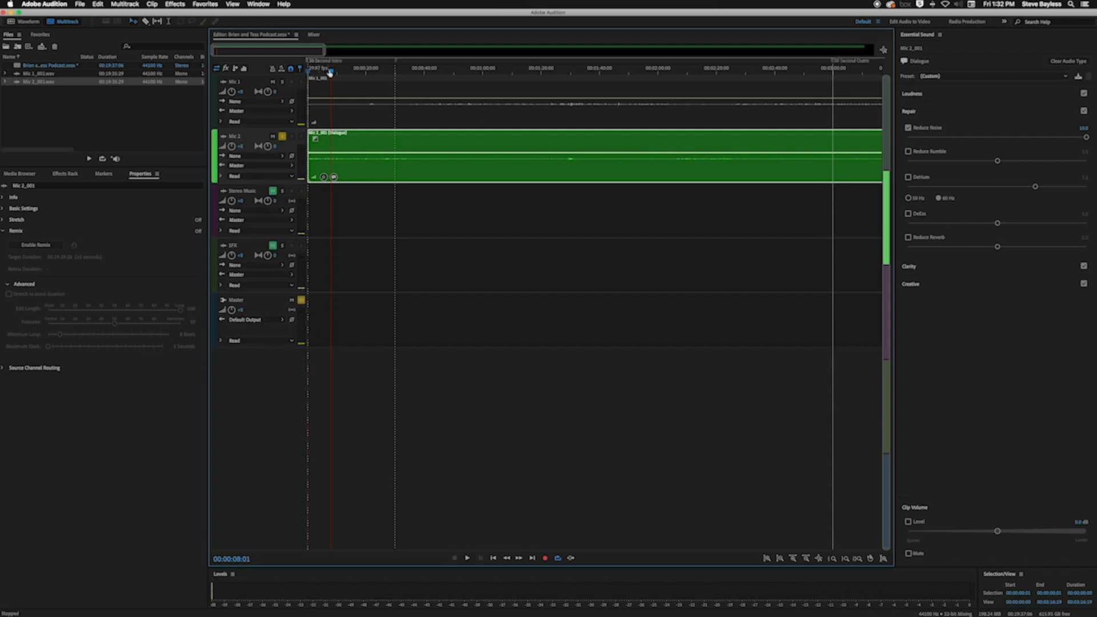
Bring Reduce Noise on the Mic 2 clip back down to 1.0 and replay it from the start
{"action": "left_click_drag", "start_coordinate": [331, 73], "coordinate": [298, 73]}
{"action": "left_click_drag", "start_coordinate": [1086, 139], "coordinate": [933, 139]}
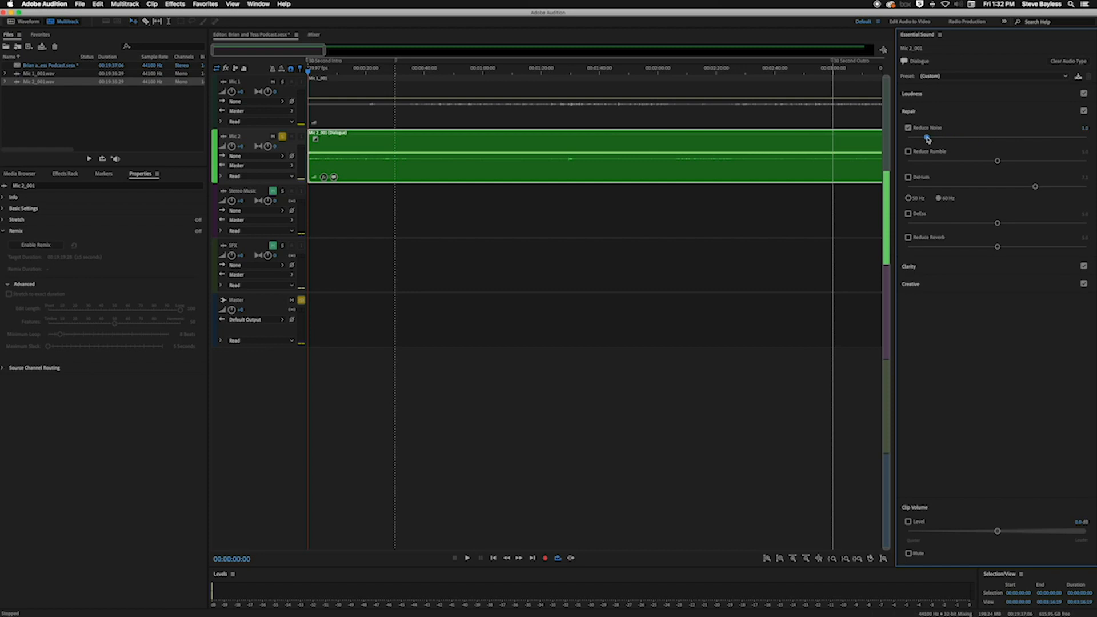
{"action": "key", "text": "space"}
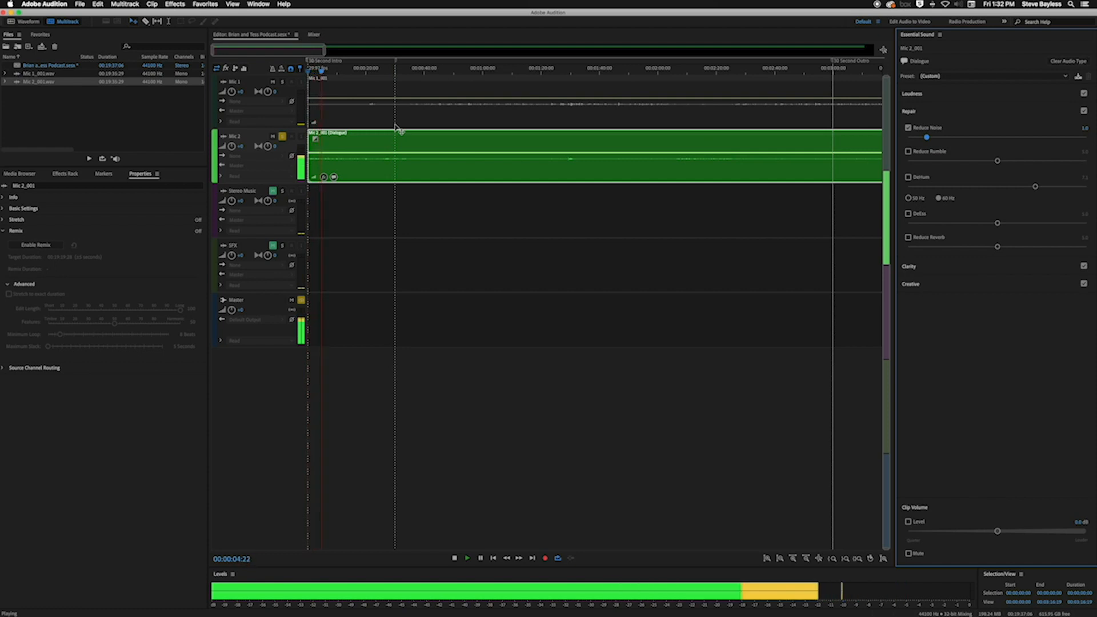
{"action": "key", "text": "space"}
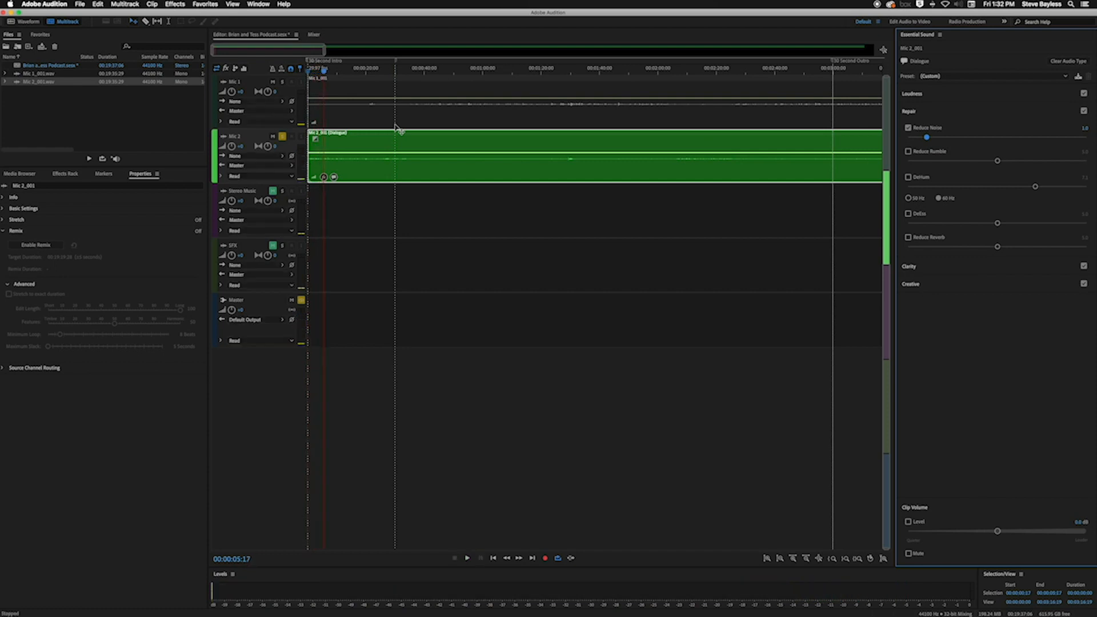
Switch the solo from the Mic 2 track to the Mic 1 track and briefly play it from the start
{"action": "left_click", "coordinate": [282, 140]}
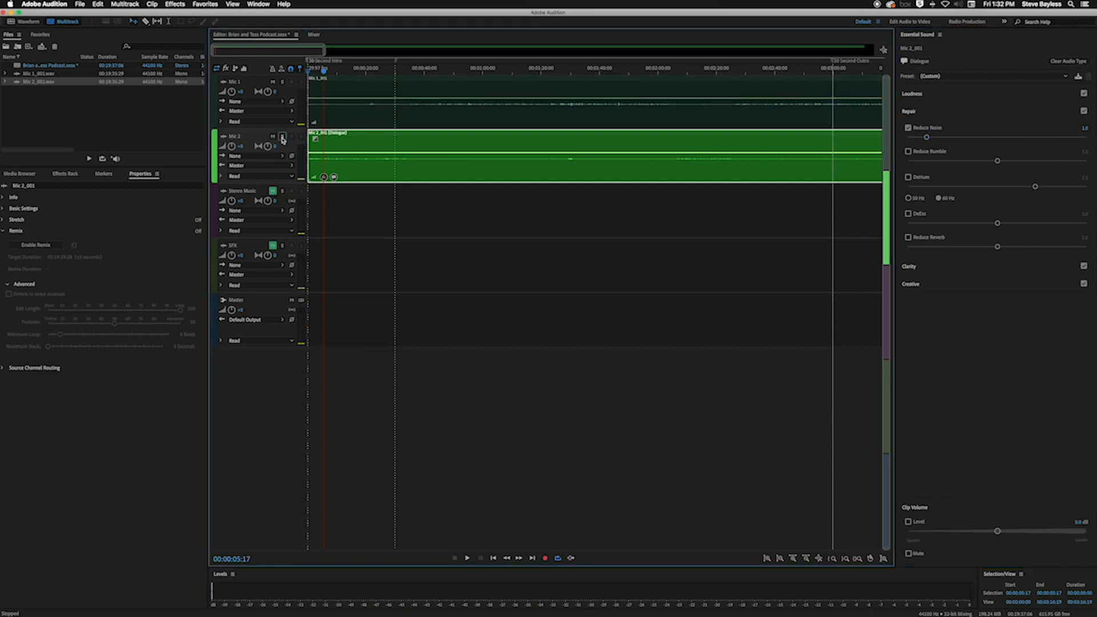
{"action": "scroll", "coordinate": [362, 151], "scroll_direction": "right", "scroll_amount": 2}
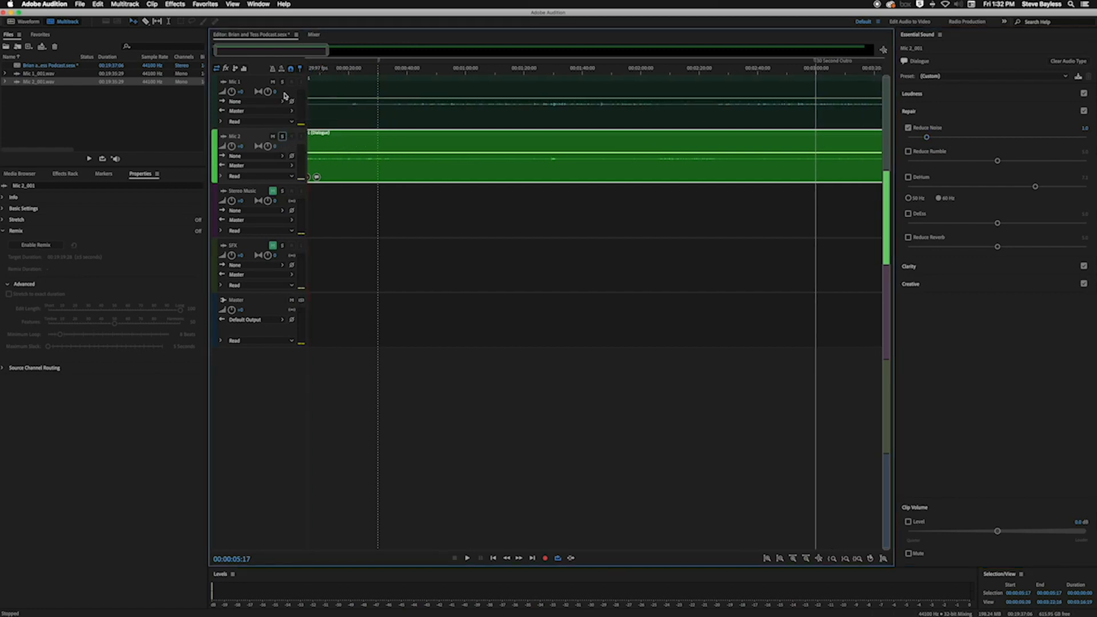
{"action": "left_click", "coordinate": [283, 83]}
{"action": "key", "text": "Home"}
{"action": "key", "text": "space"}
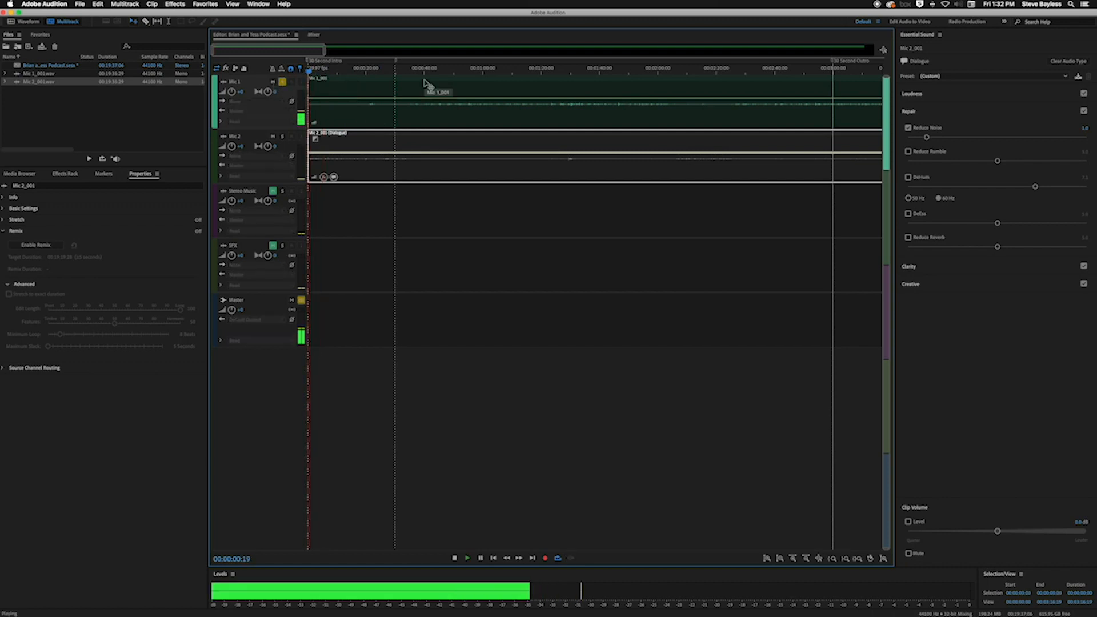
{"action": "key", "text": "space"}
Tag the Mic 1 clip as Dialogue in Essential Sound and enable Reduce Noise under Repair at 1.0
{"action": "left_click", "coordinate": [410, 92]}
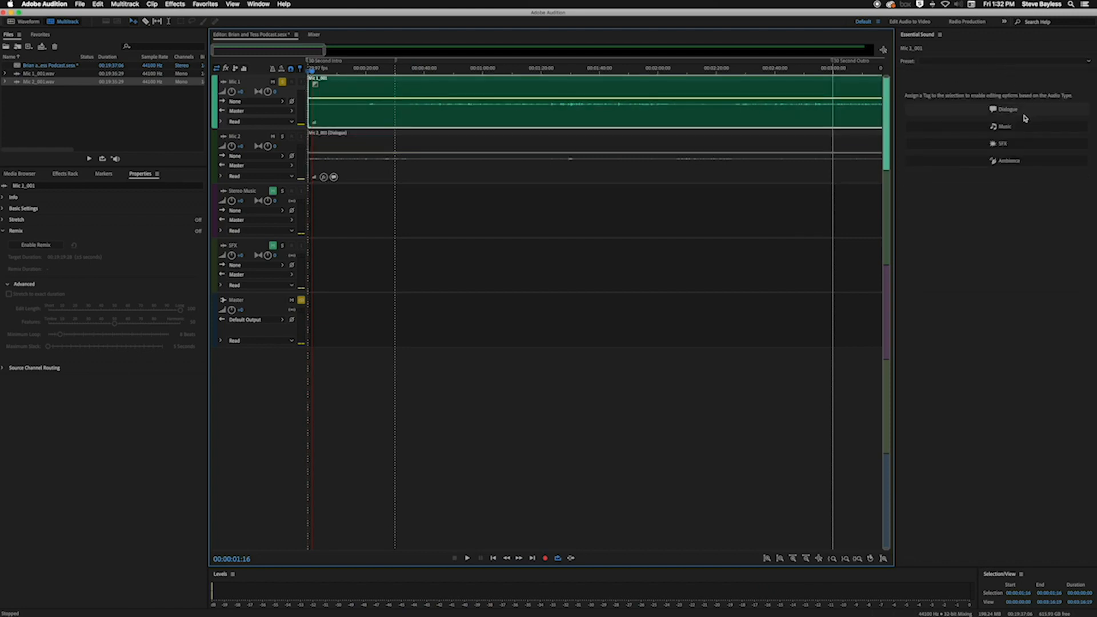
{"action": "left_click", "coordinate": [1006, 110]}
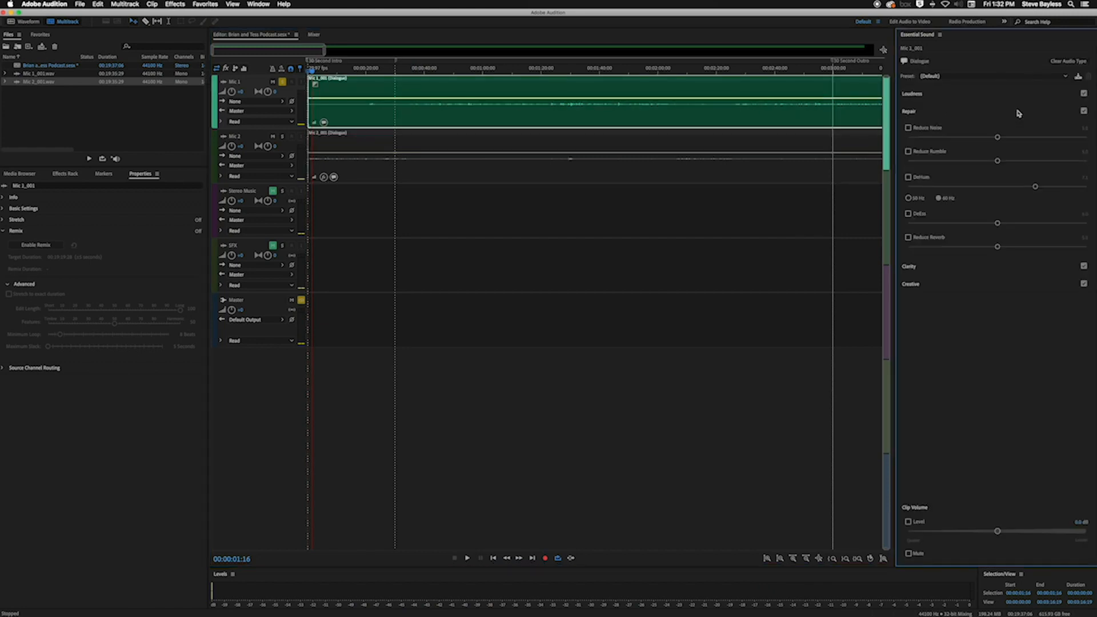
{"action": "left_click", "coordinate": [909, 128]}
{"action": "left_click_drag", "start_coordinate": [997, 138], "coordinate": [926, 138]}
Play Mic 1 from the start and again from about 43 seconds, toggling Reduce Noise to compare and leaving it on
{"action": "left_click", "coordinate": [309, 71]}
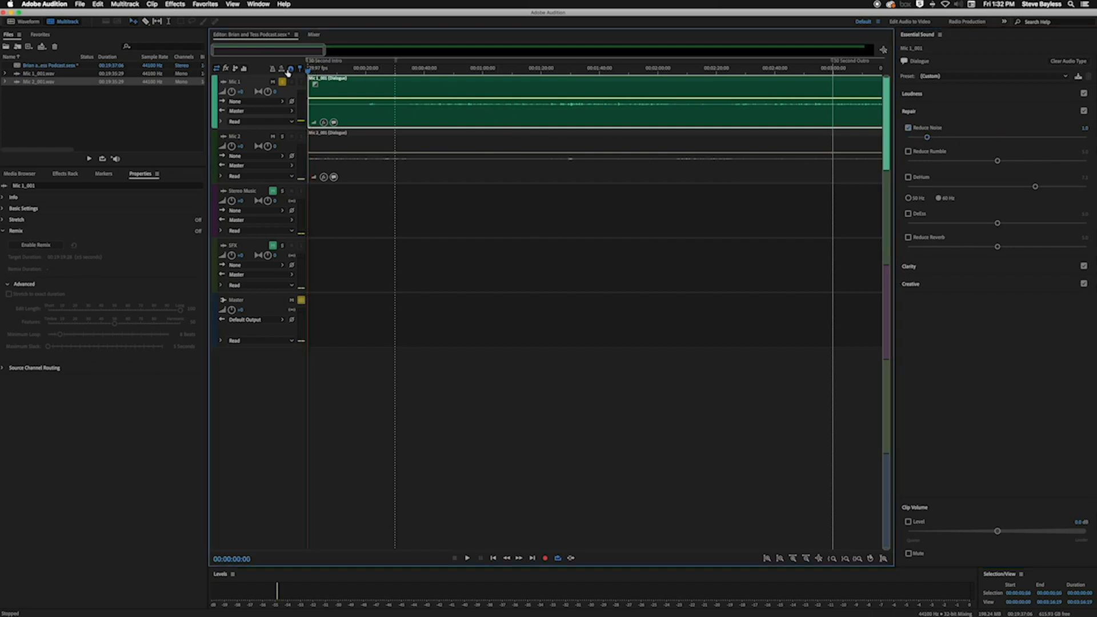
{"action": "key", "text": "space"}
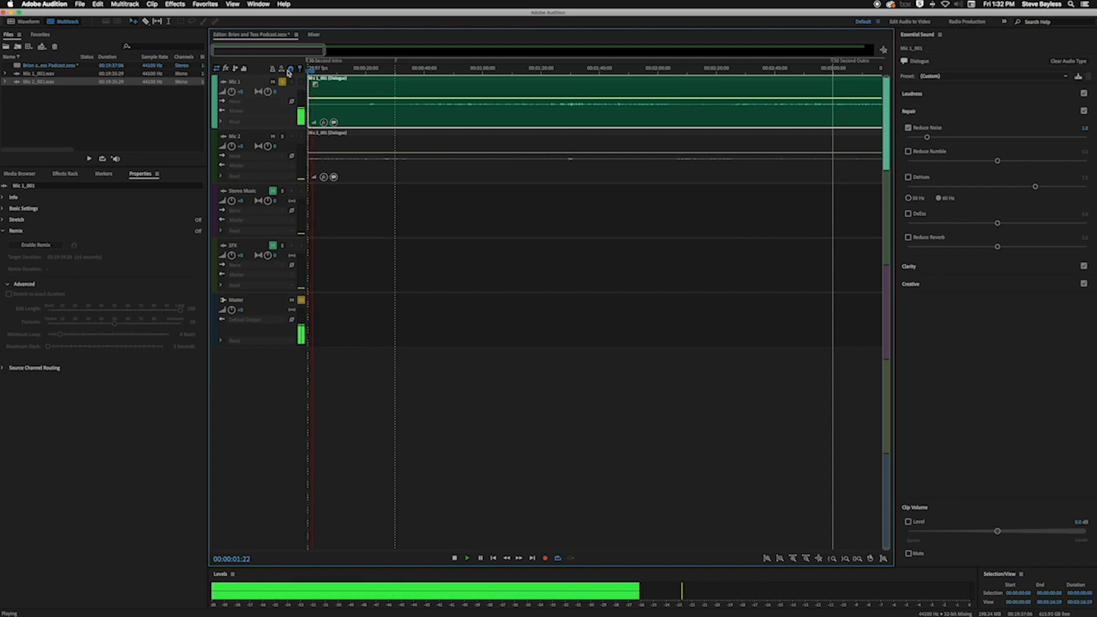
{"action": "key", "text": "space"}
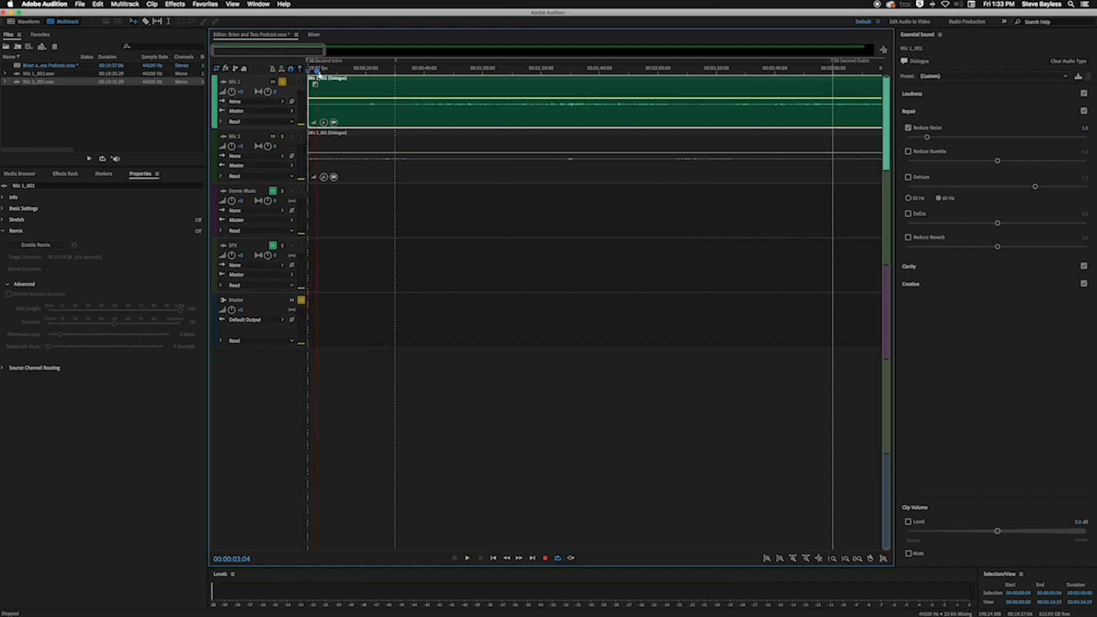
{"action": "left_click_drag", "start_coordinate": [317, 71], "coordinate": [438, 85]}
{"action": "key", "text": "space"}
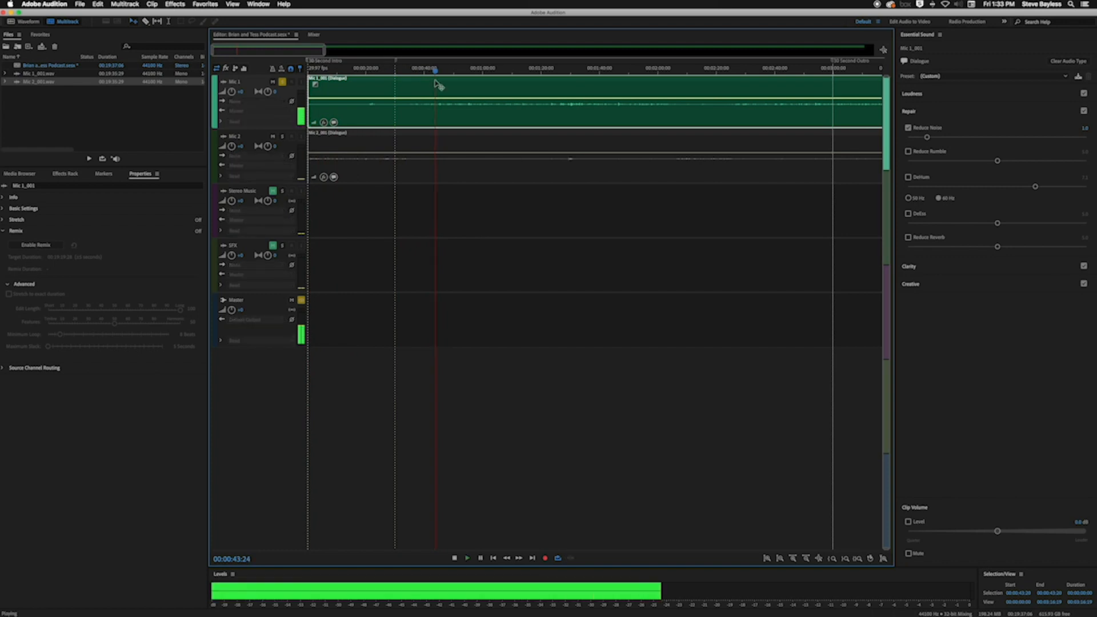
{"action": "left_click", "coordinate": [908, 128]}
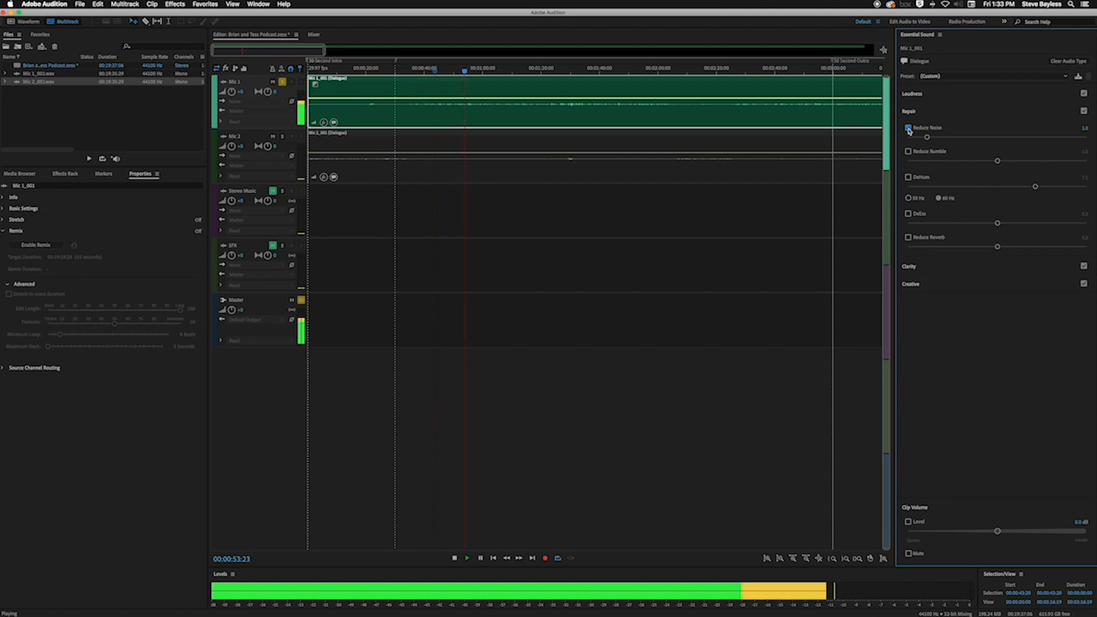
{"action": "key", "text": "space"}
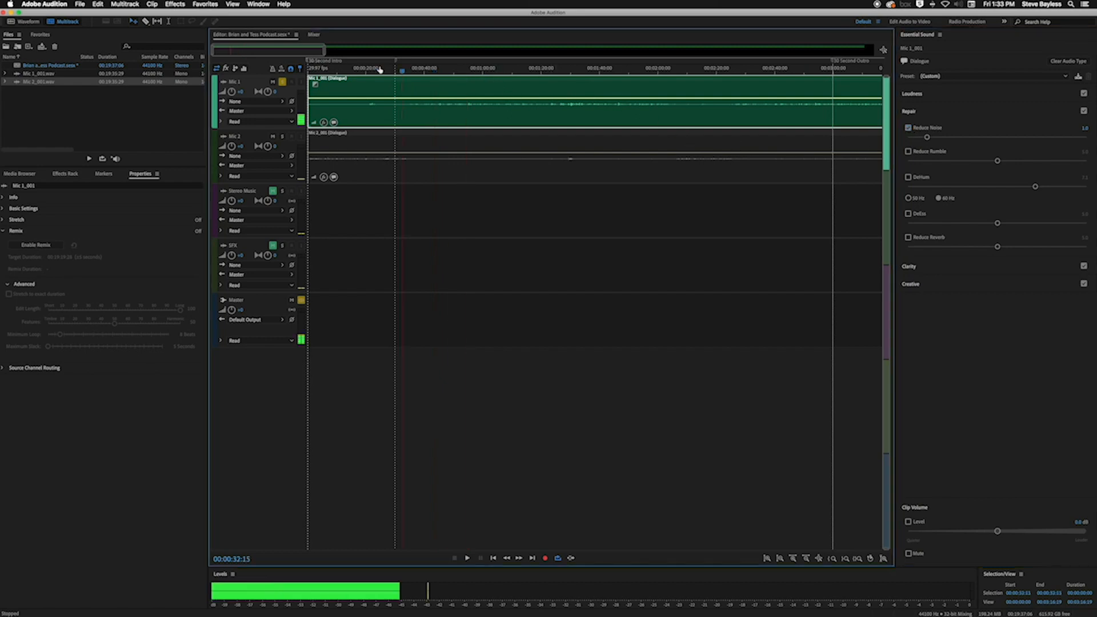
Turn off solo on the Mic 1 track and play both mics together from the start of the timeline
{"action": "key", "text": "space"}
{"action": "left_click", "coordinate": [282, 83]}
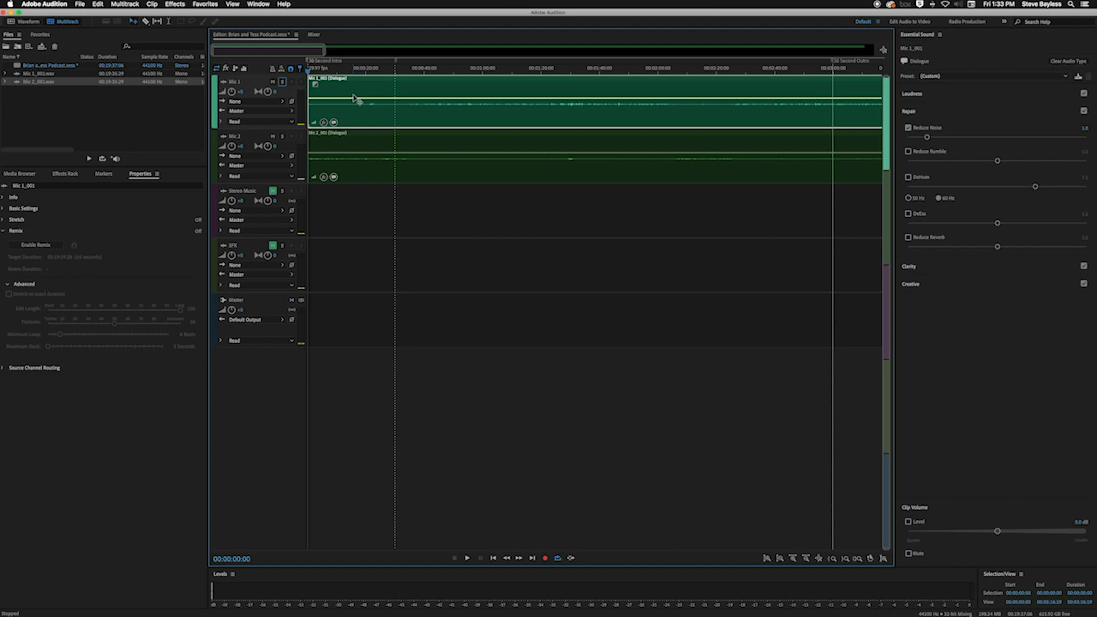
{"action": "left_click_drag", "start_coordinate": [307, 70], "coordinate": [292, 69]}
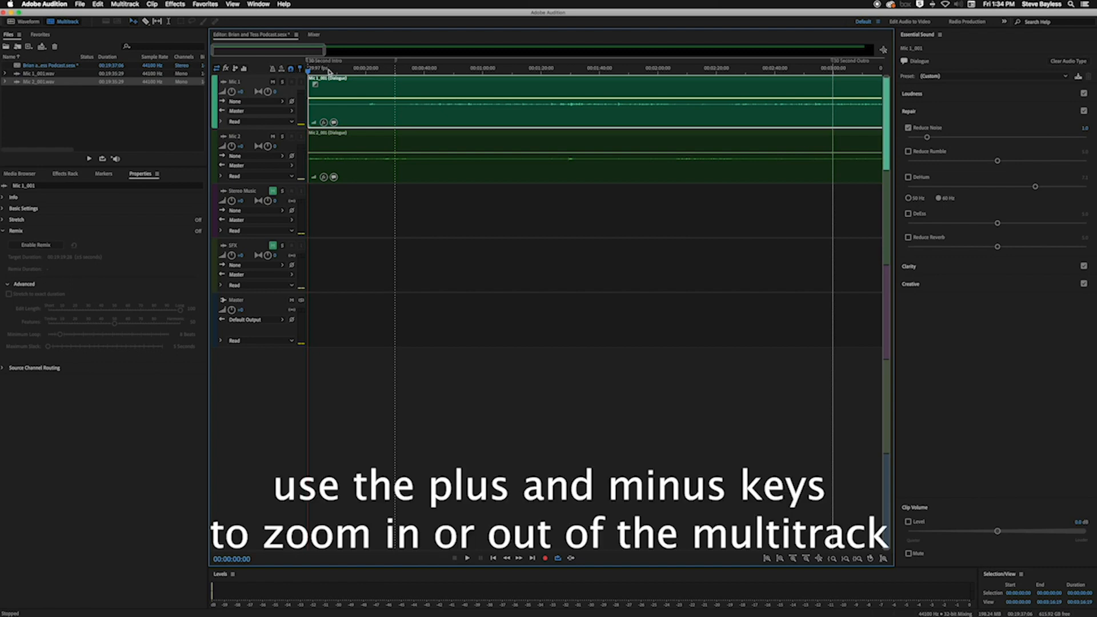
{"action": "key", "text": "equal"}
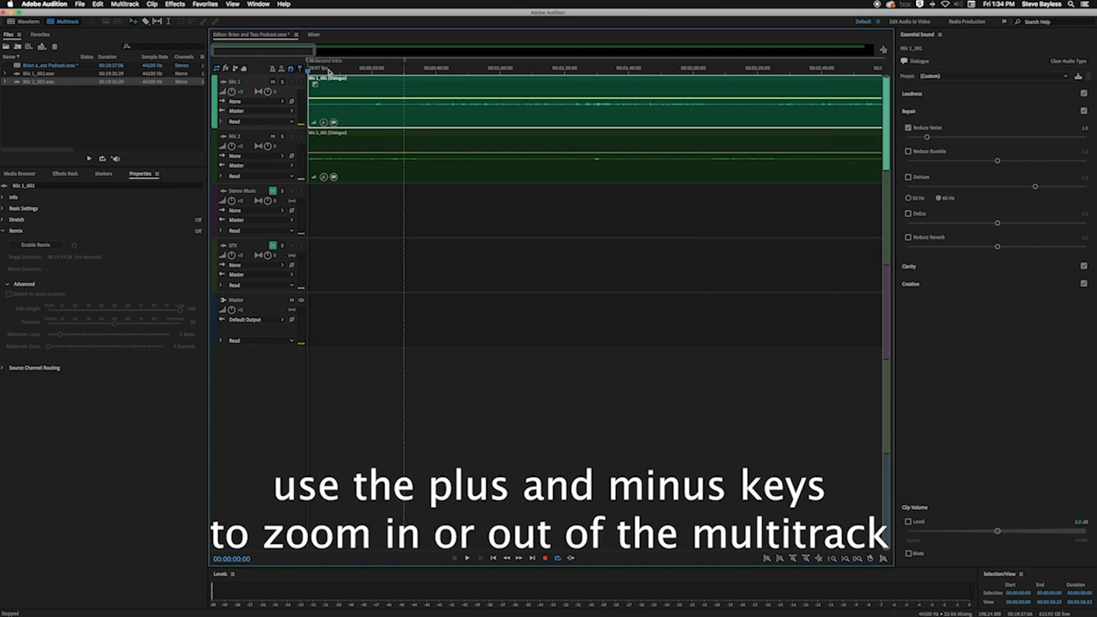
{"action": "key", "text": "equal"}
{"action": "key", "text": "space"}
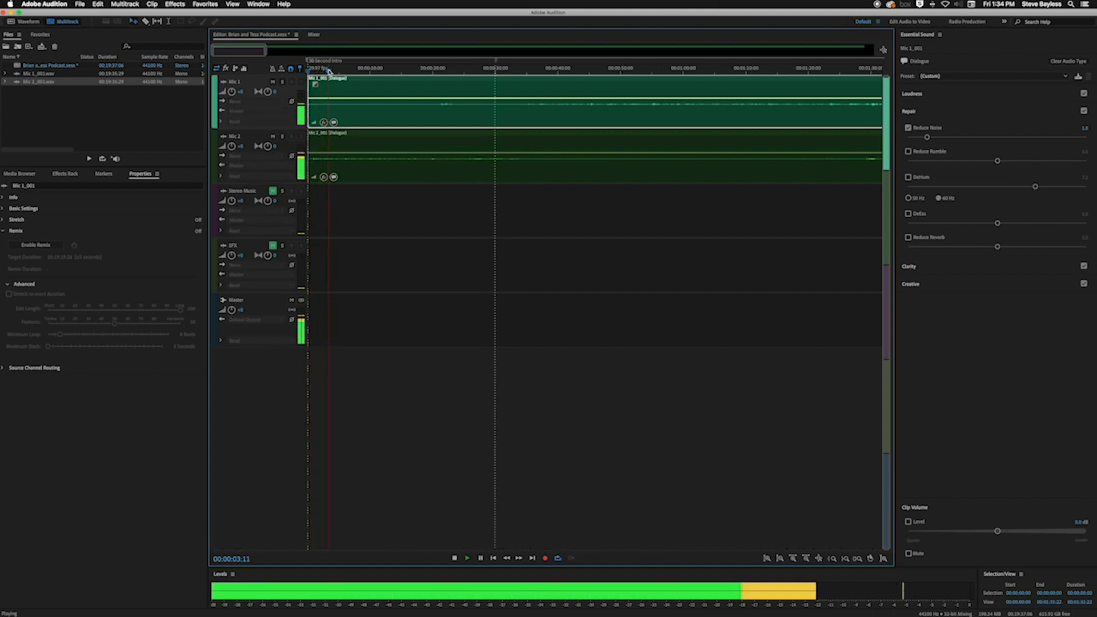
{"action": "key", "text": "space"}
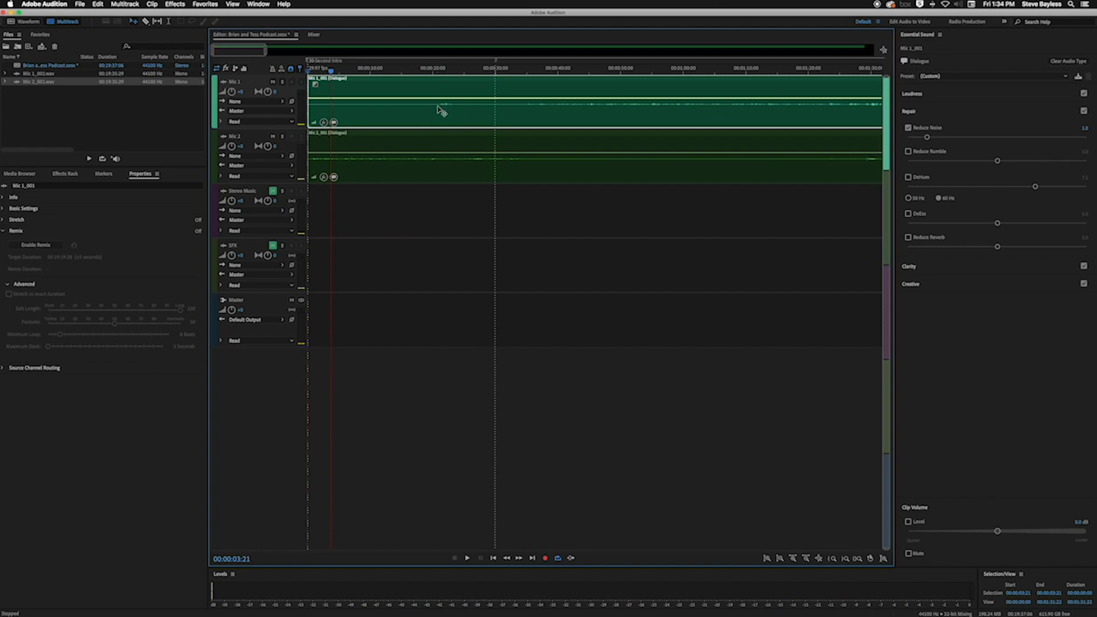
Play both mics from about 18 seconds to locate where the speech on Mic 1 begins
{"action": "left_click", "coordinate": [423, 70]}
{"action": "key", "text": "space"}
{"action": "scroll", "coordinate": [423, 75], "scroll_direction": "up", "scroll_amount": 1}
{"action": "scroll", "coordinate": [423, 74], "scroll_direction": "up", "scroll_amount": 1}
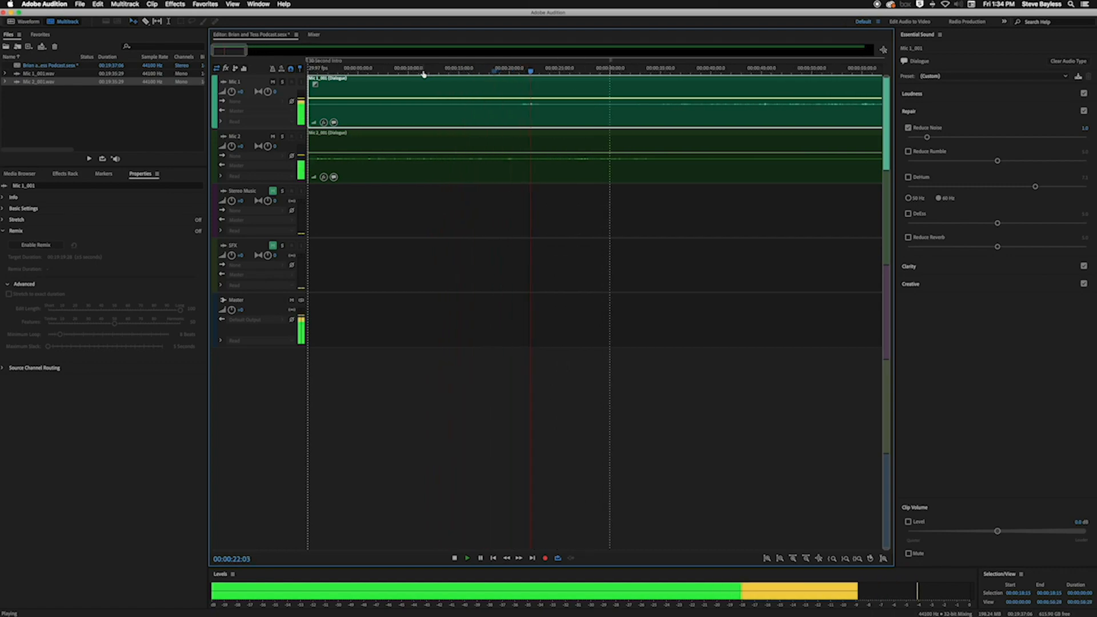
{"action": "scroll", "coordinate": [423, 75], "scroll_direction": "up", "scroll_amount": 1}
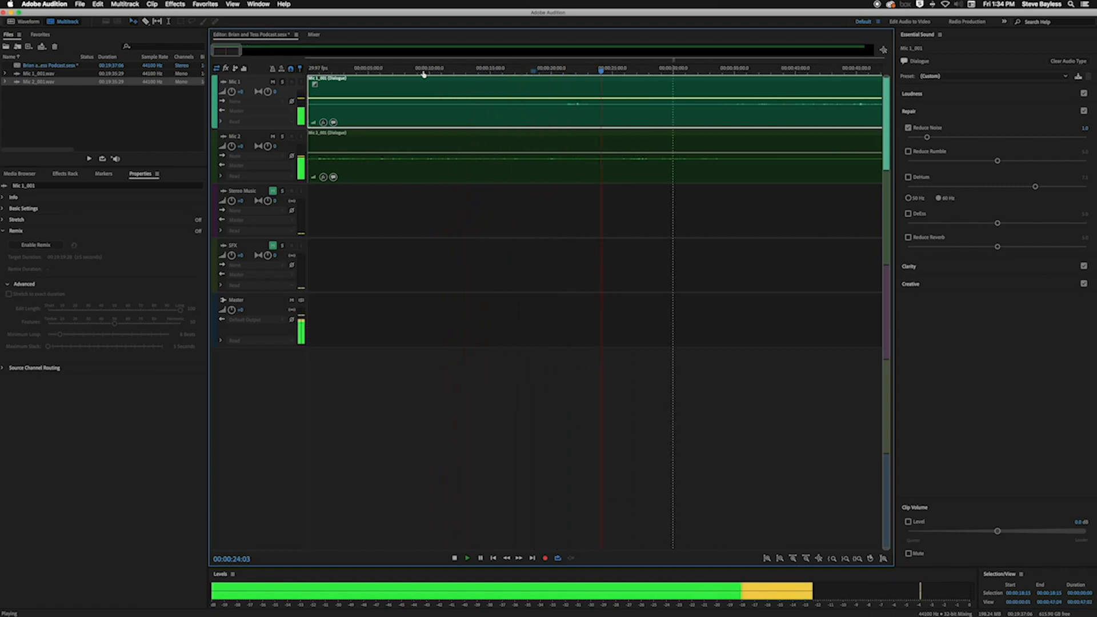
{"action": "key", "text": "space"}
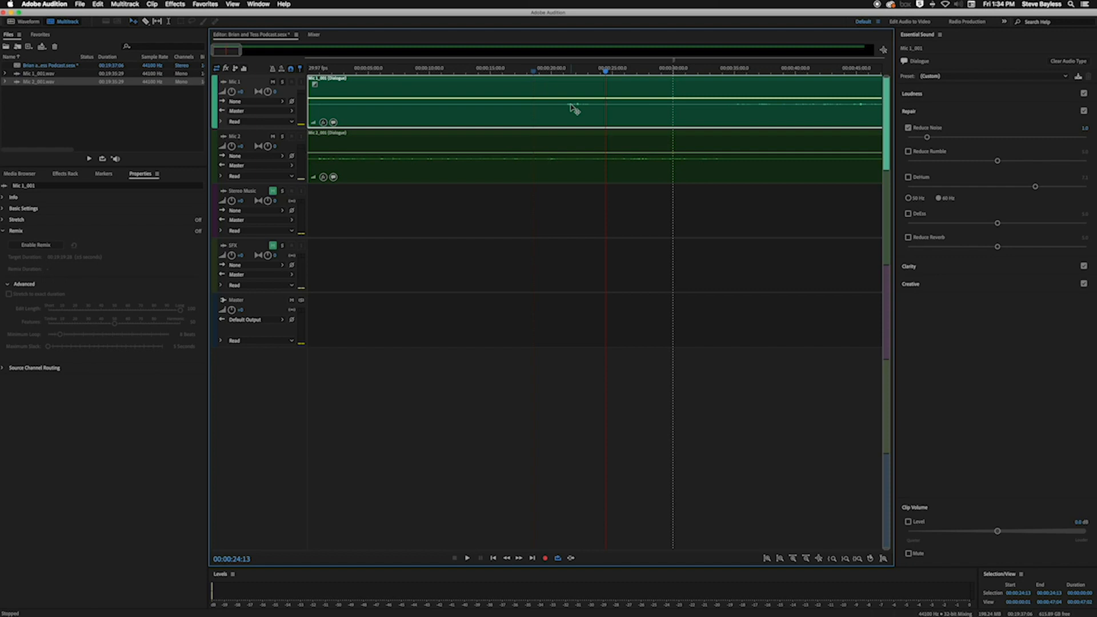
Split the Mic 1 clip with the Razor tool just before its first speech, at about 21 seconds, and delete the part before the cut
{"action": "left_click", "coordinate": [146, 22]}
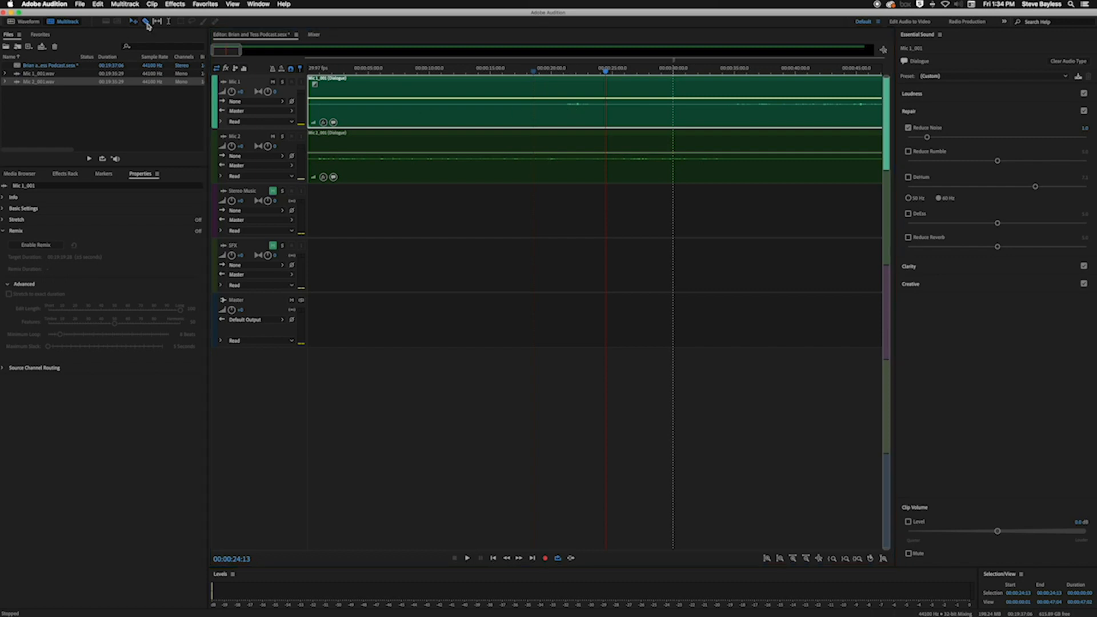
{"action": "left_click", "coordinate": [562, 108]}
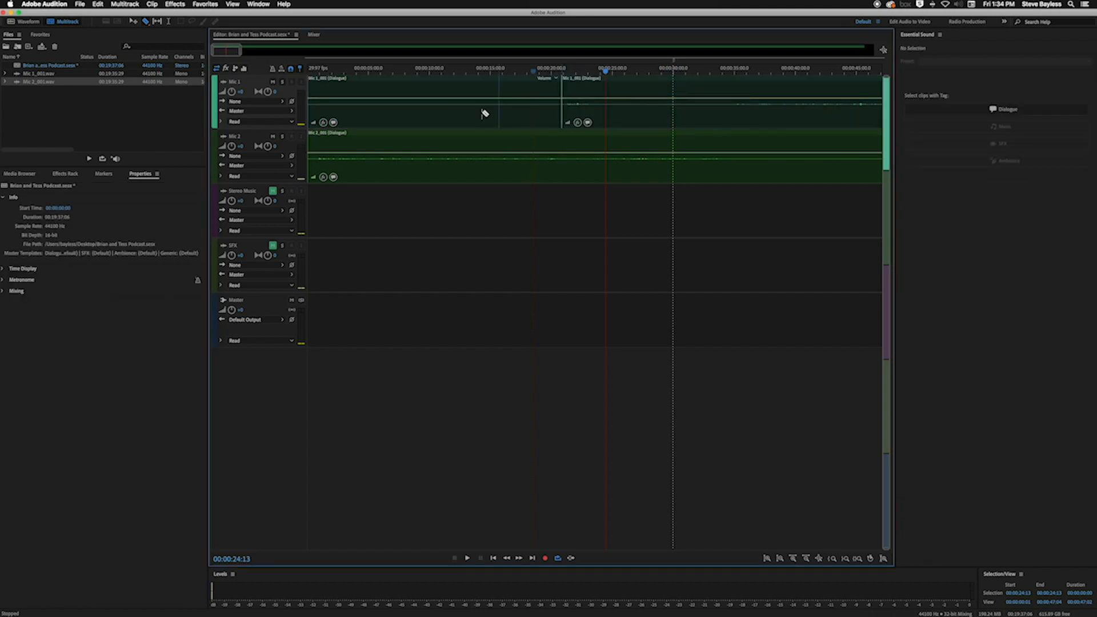
{"action": "left_click", "coordinate": [459, 115]}
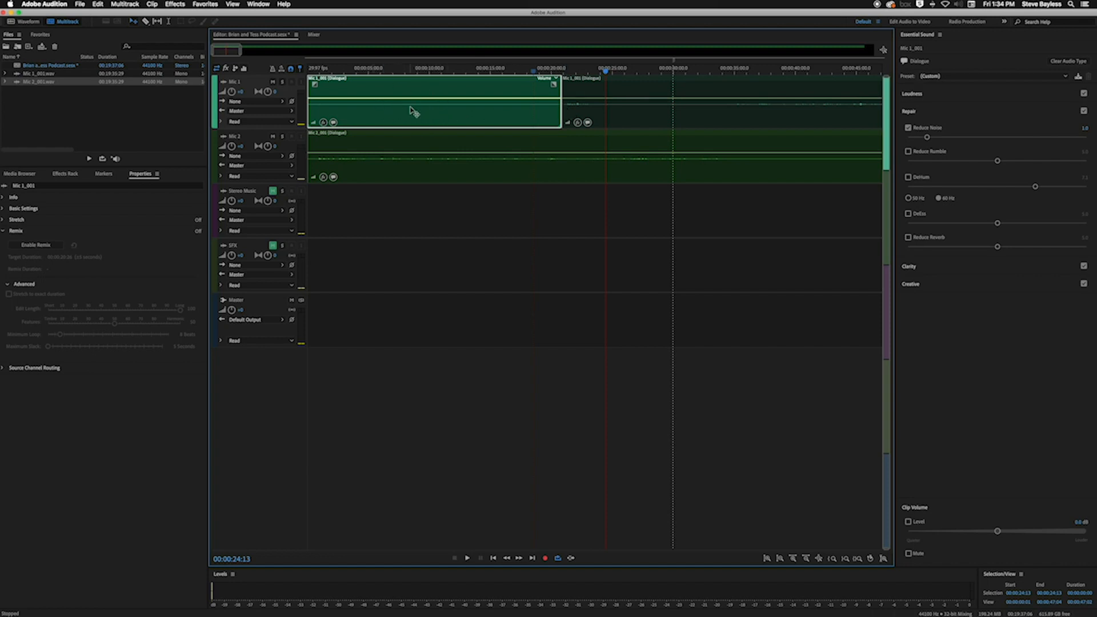
{"action": "key", "text": "Delete"}
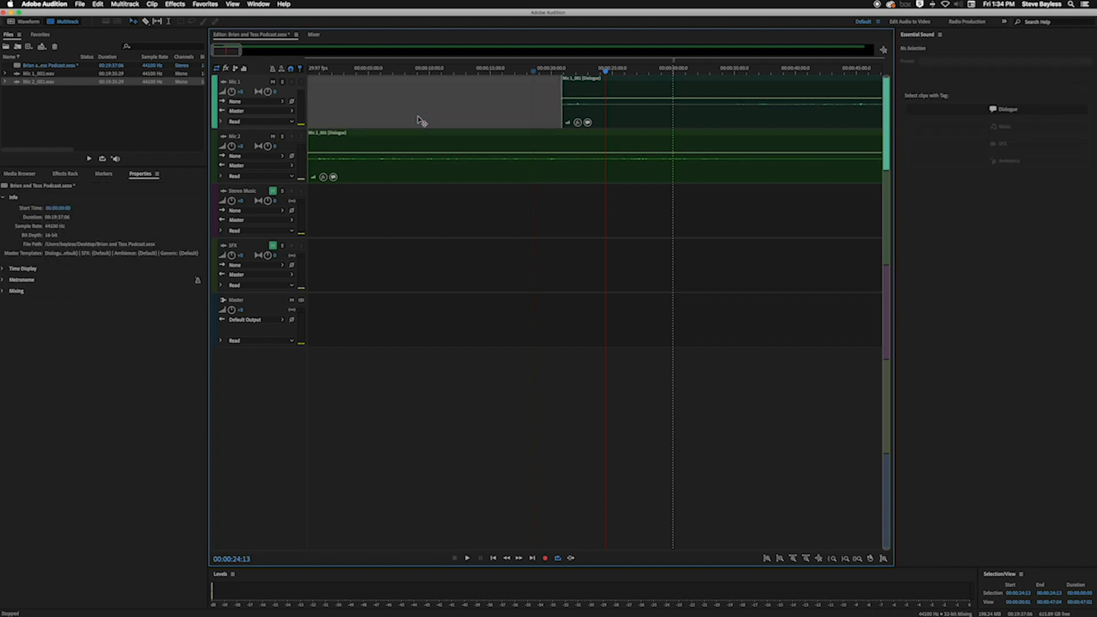
Play both tracks across the Mic 1 cut from about 16 seconds, and place the playhead at 00:00:23:08
{"action": "left_click", "coordinate": [511, 71]}
{"action": "key", "text": "space"}
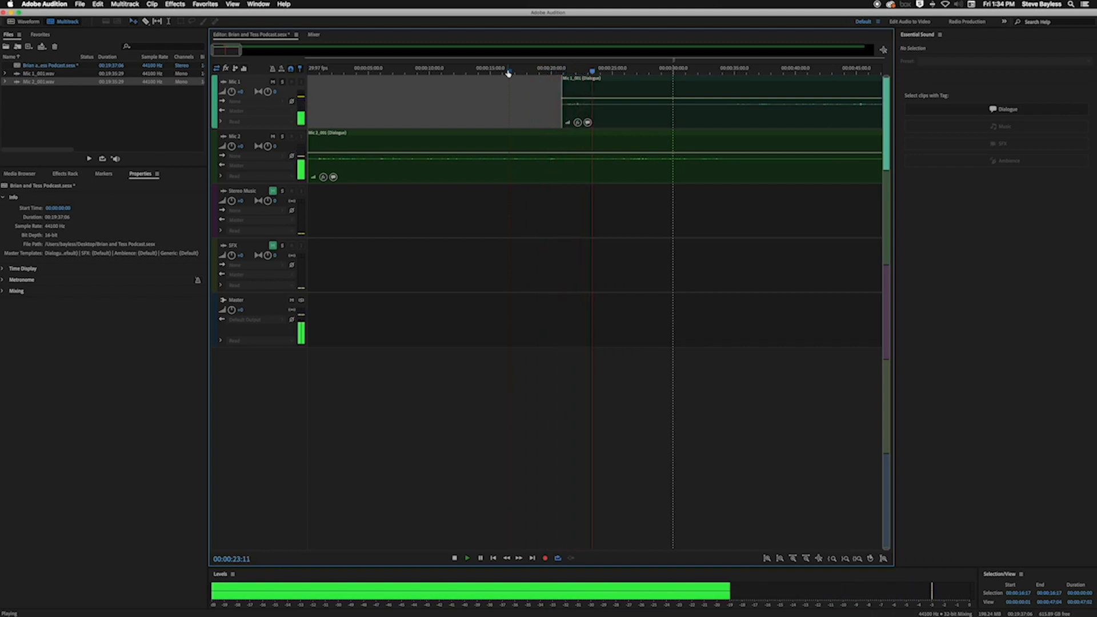
{"action": "scroll", "coordinate": [509, 73], "scroll_direction": "up", "scroll_amount": 1}
{"action": "scroll", "coordinate": [508, 74], "scroll_direction": "up", "scroll_amount": 2}
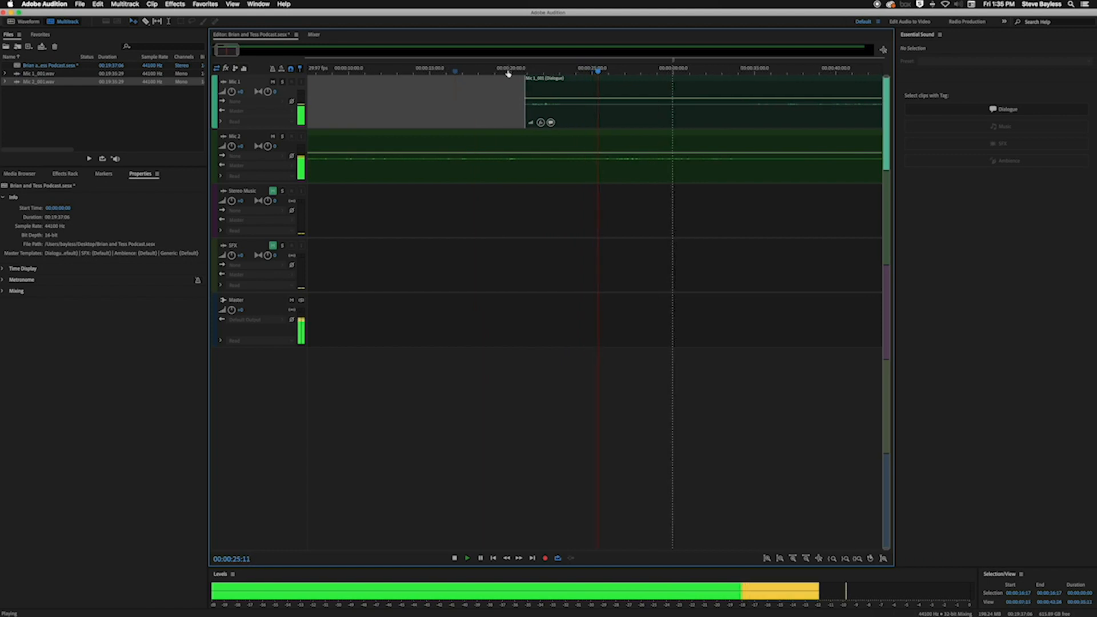
{"action": "key", "text": "space"}
{"action": "left_click_drag", "start_coordinate": [479, 72], "coordinate": [540, 75]}
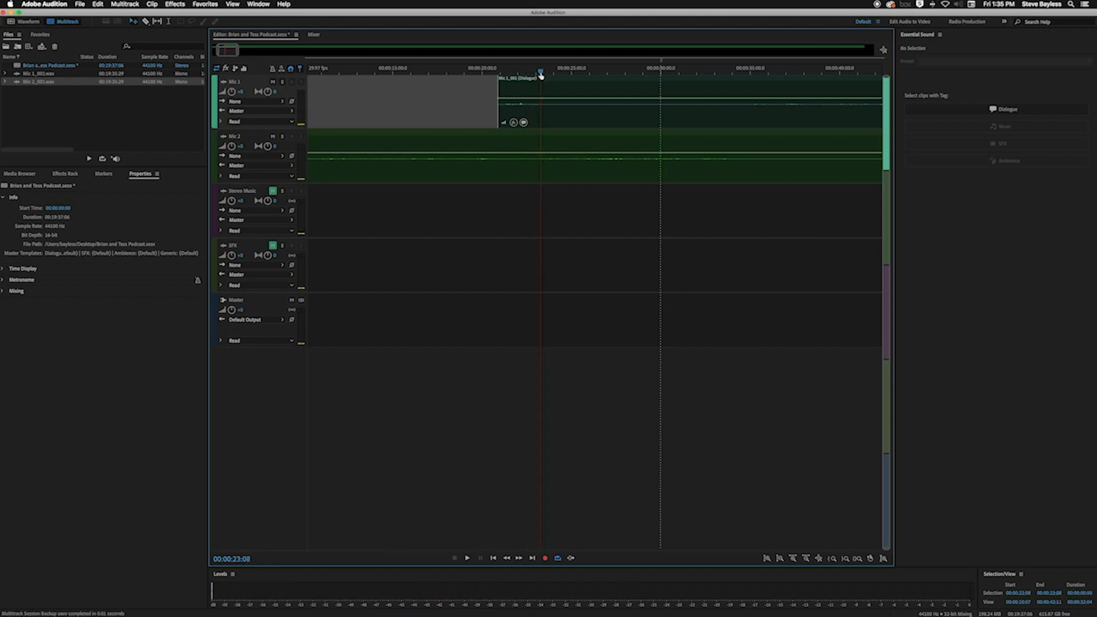
Split the Mic 1 clip with the Razor tool at 00:00:23:08 and 00:00:34:26, and delete the section between the cuts
{"action": "key", "text": "r"}
{"action": "left_click", "coordinate": [543, 116]}
{"action": "key", "text": "space"}
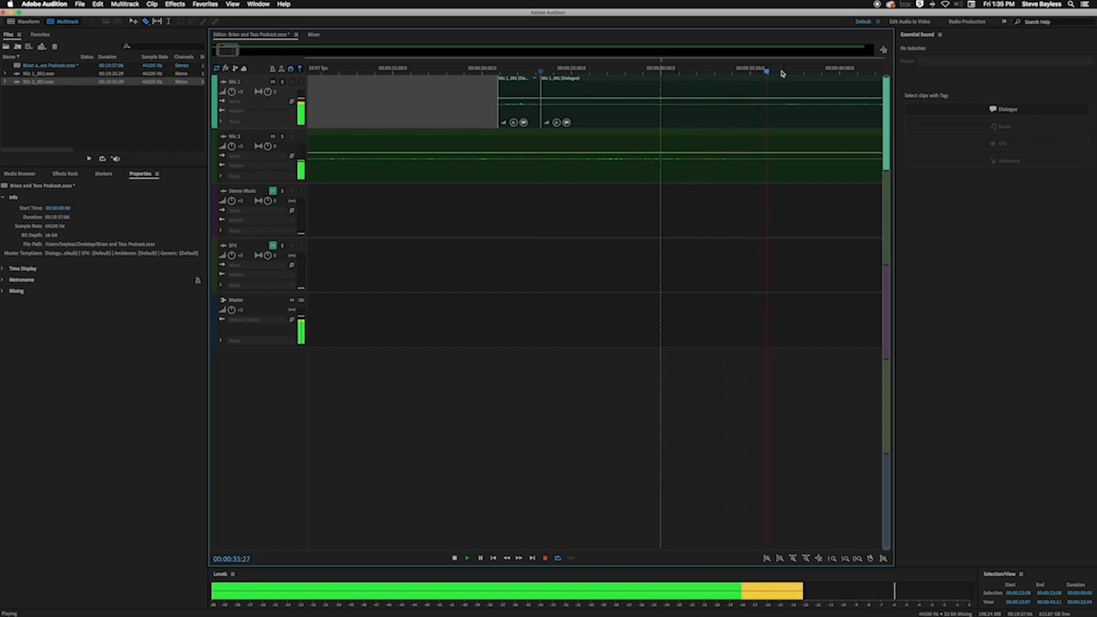
{"action": "key", "text": "space"}
{"action": "left_click_drag", "start_coordinate": [773, 72], "coordinate": [747, 71]}
{"action": "left_click", "coordinate": [756, 108]}
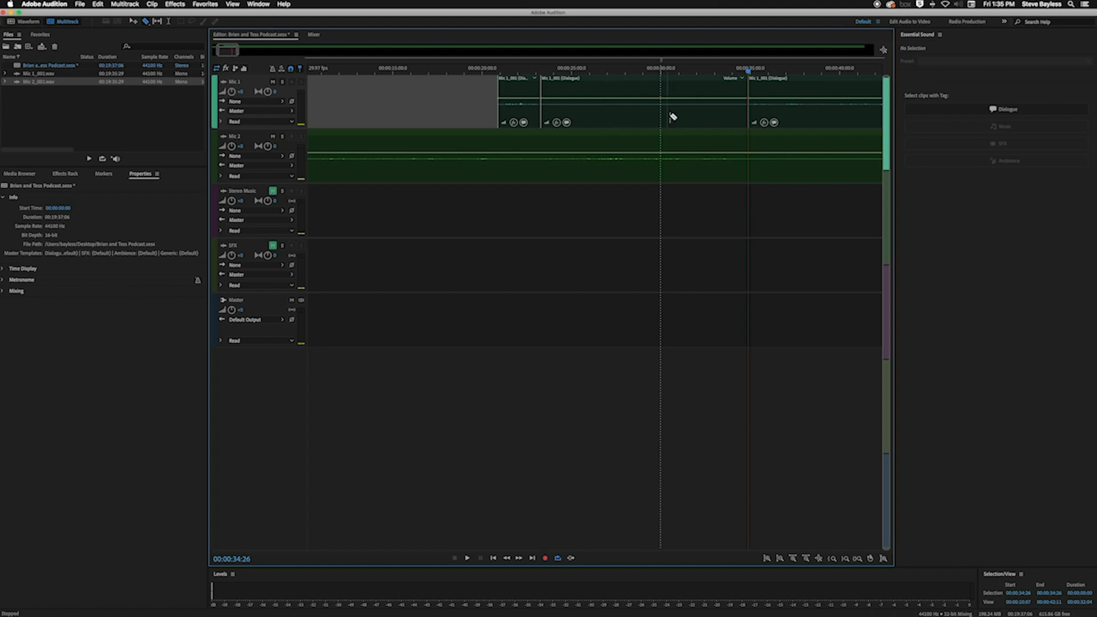
{"action": "left_click", "coordinate": [618, 113]}
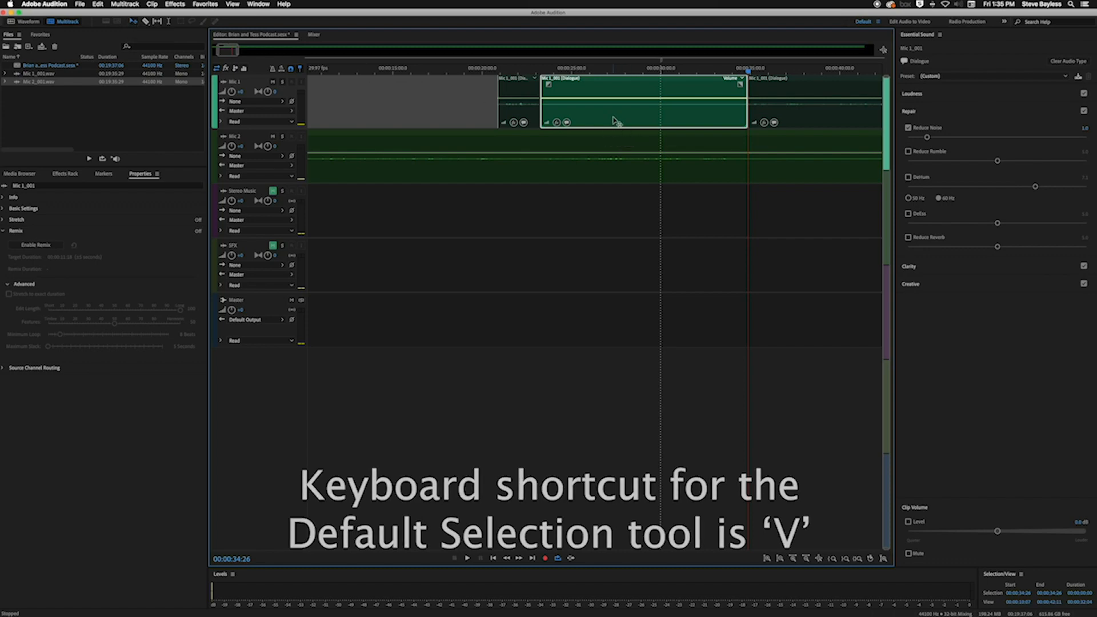
{"action": "key", "text": "Delete"}
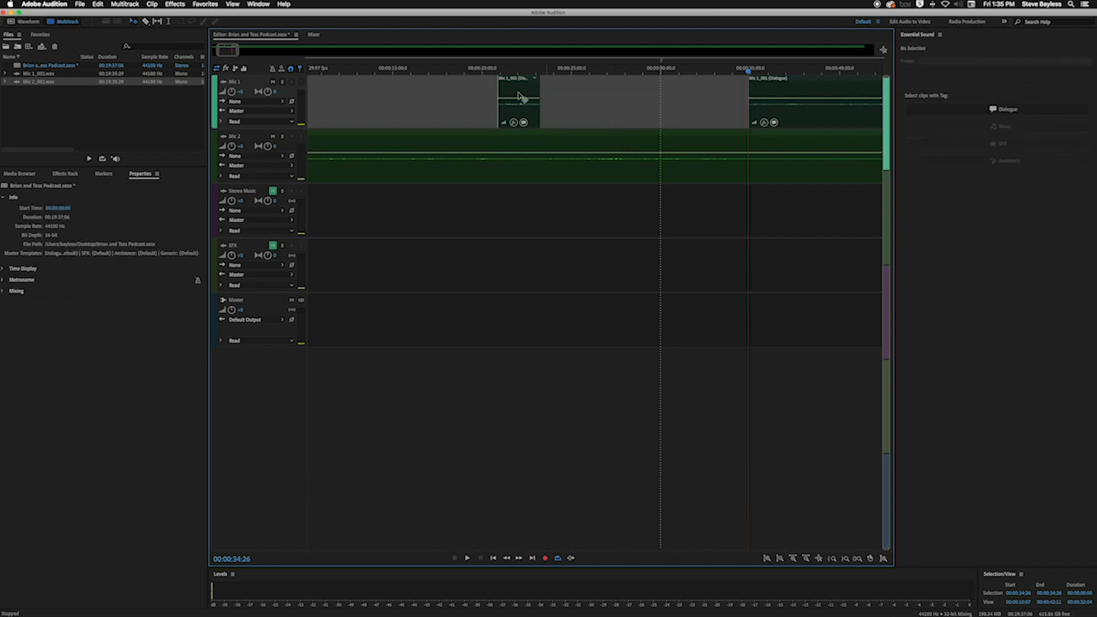
Play both tracks from about 20 seconds across the short Mic 1 clip to check the edit
{"action": "left_click", "coordinate": [482, 72]}
{"action": "key", "text": "space"}
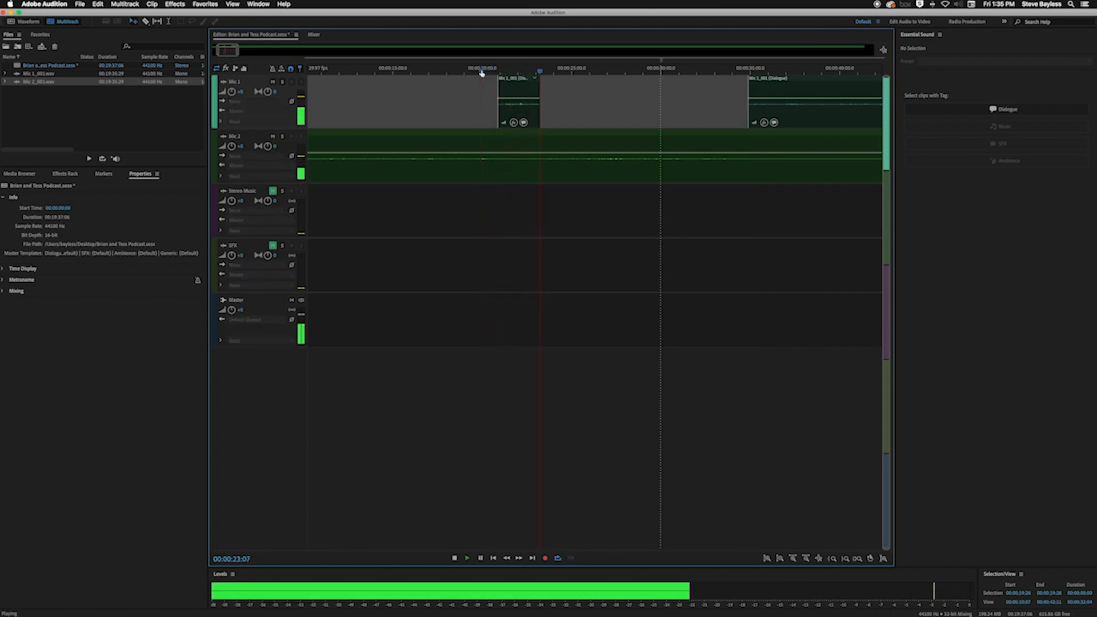
{"action": "key", "text": "space"}
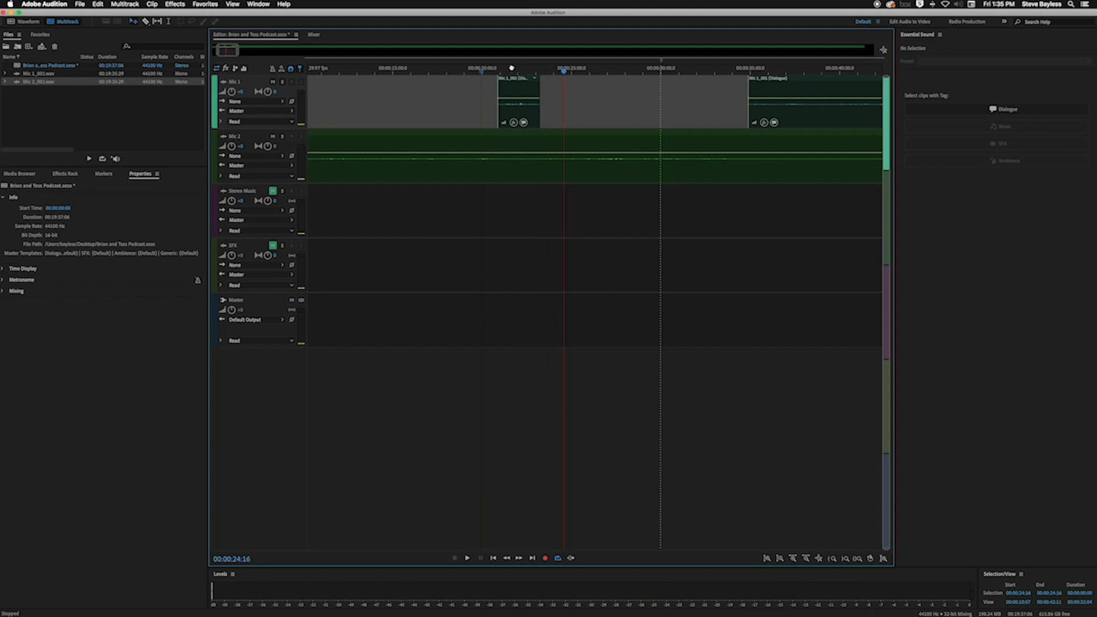
Split the Mic 2 clip at 00:00:21:03 and level with the end of the short Mic 1 clip, and delete the section between
{"action": "left_click", "coordinate": [519, 72]}
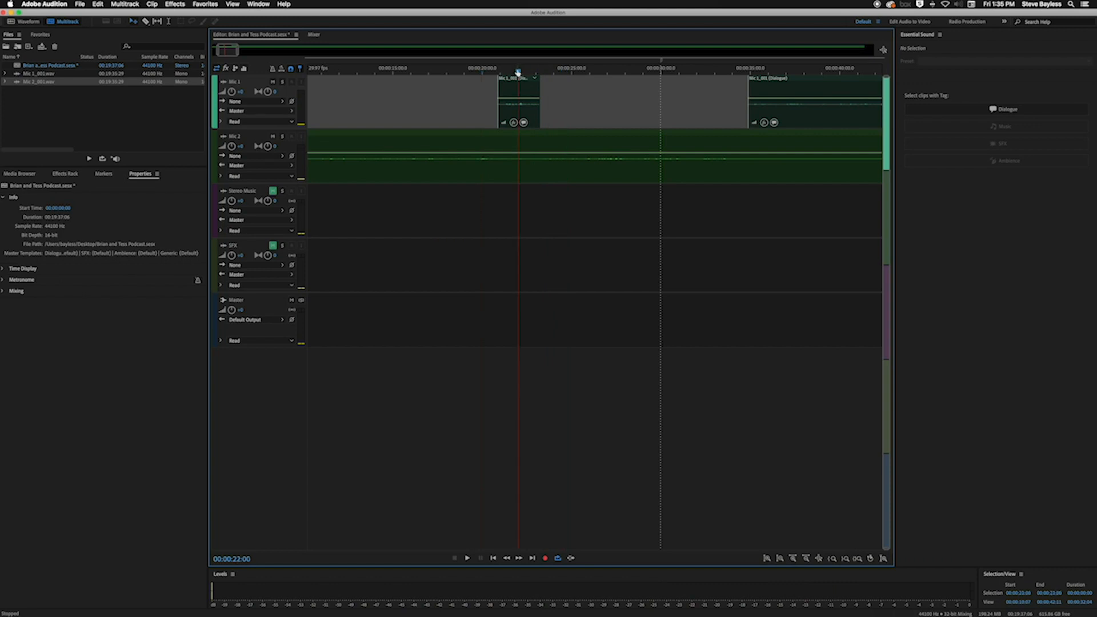
{"action": "key", "text": "equal"}
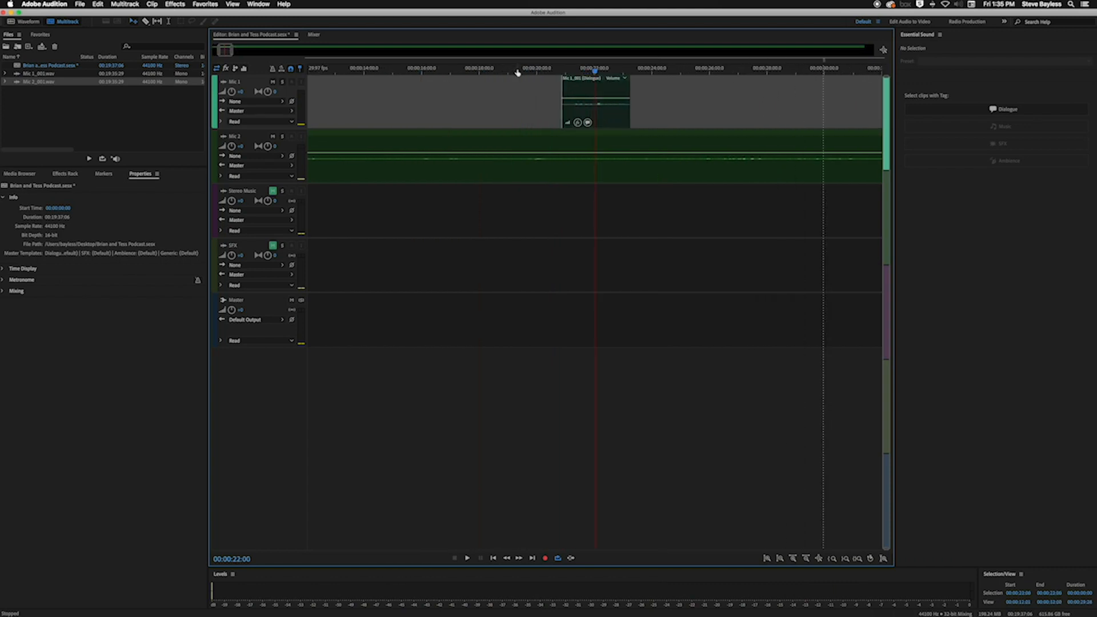
{"action": "left_click_drag", "start_coordinate": [490, 71], "coordinate": [563, 75]}
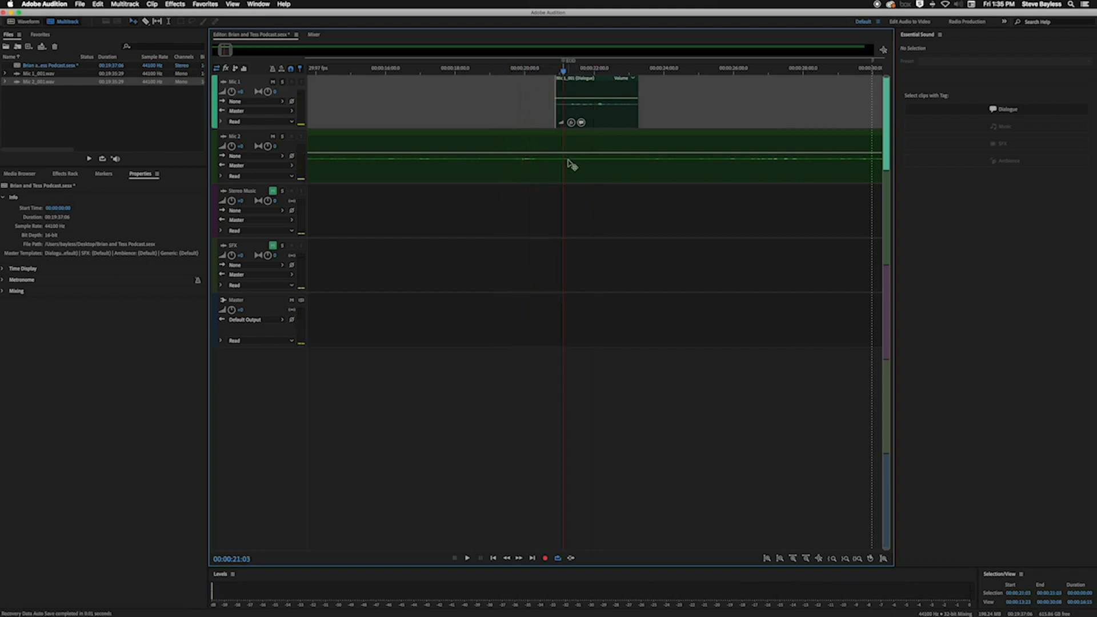
{"action": "left_click", "coordinate": [145, 21]}
{"action": "left_click", "coordinate": [566, 151]}
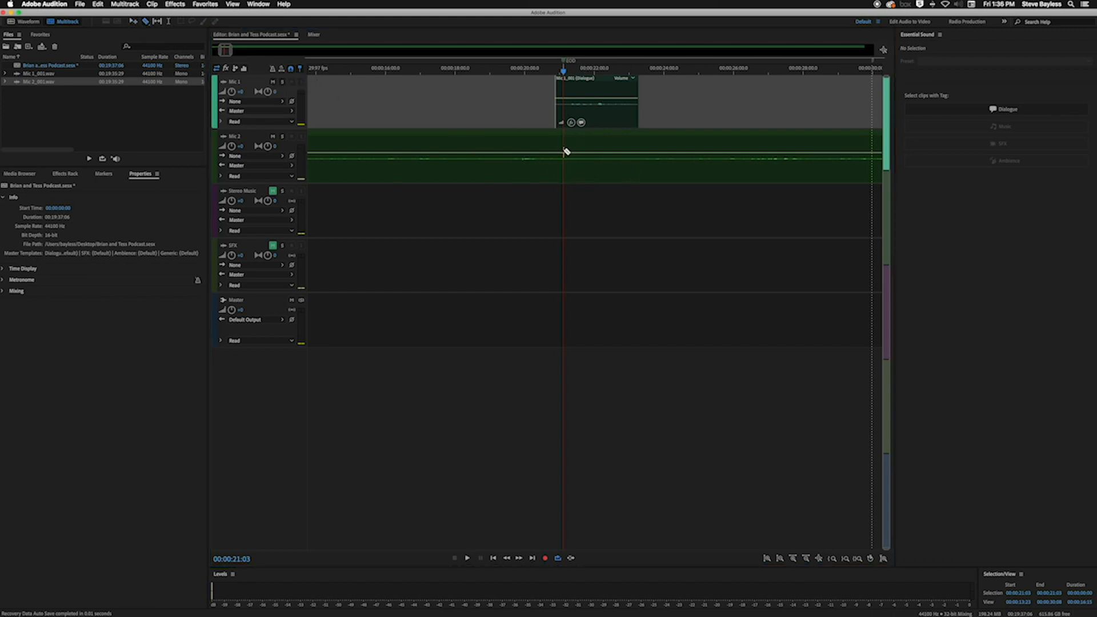
{"action": "left_click_drag", "start_coordinate": [566, 71], "coordinate": [646, 75]}
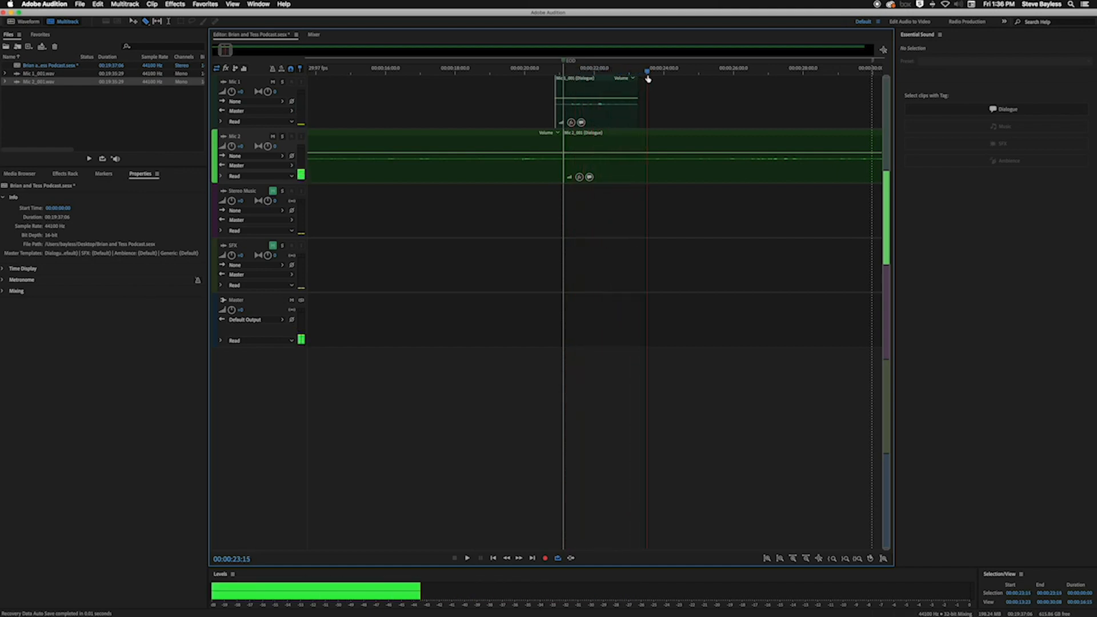
{"action": "left_click", "coordinate": [640, 156]}
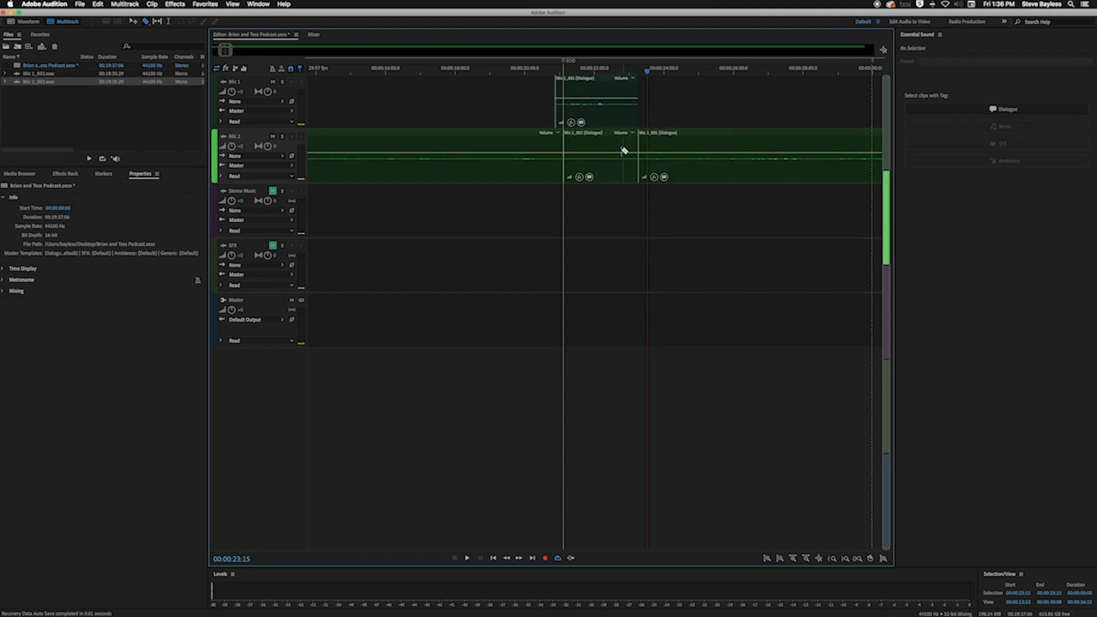
{"action": "left_click", "coordinate": [607, 141]}
{"action": "key", "text": "Delete"}
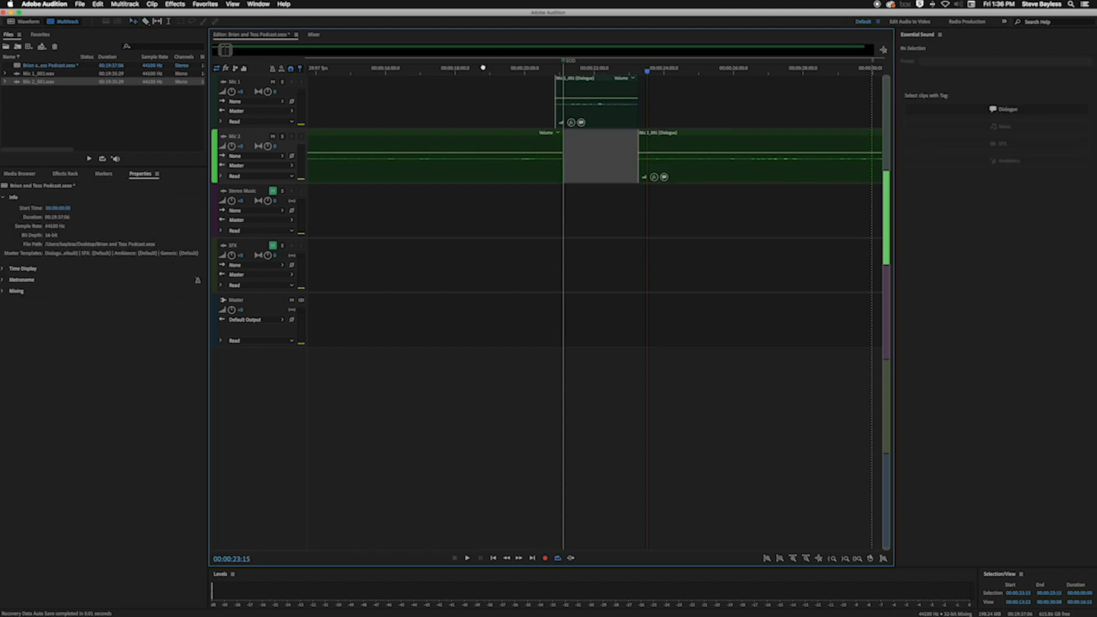
Play both tracks from about 19 seconds across the new gap on Mic 2
{"action": "left_click", "coordinate": [483, 67]}
{"action": "key", "text": "space"}
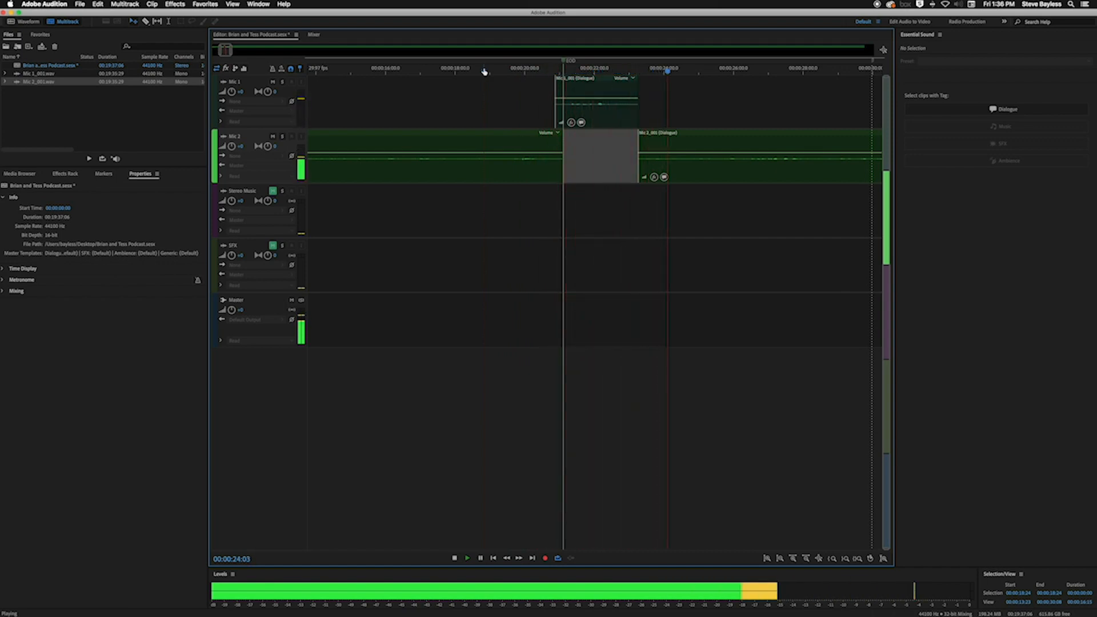
{"action": "scroll", "coordinate": [485, 71], "scroll_direction": "down", "scroll_amount": 3}
{"action": "scroll", "coordinate": [485, 71], "scroll_direction": "down", "scroll_amount": 1}
{"action": "scroll", "coordinate": [484, 71], "scroll_direction": "down", "scroll_amount": 2}
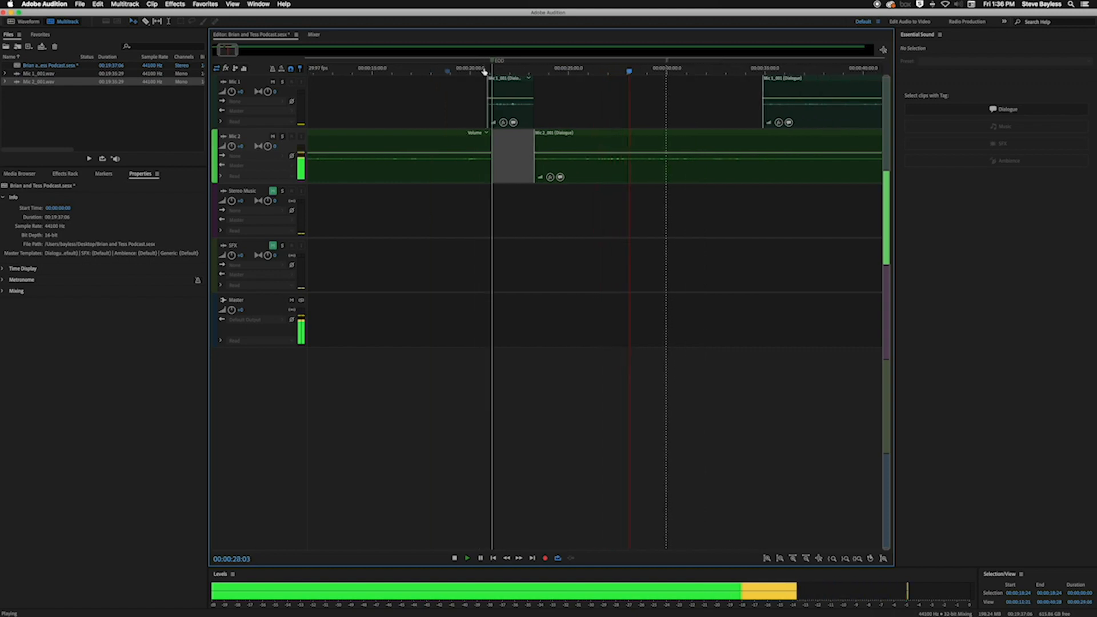
{"action": "key", "text": "space"}
Add a short fade-in and a short fade-out to the short Mic 1 clip at about 21 seconds
{"action": "scroll", "coordinate": [485, 71], "scroll_direction": "down", "scroll_amount": 5}
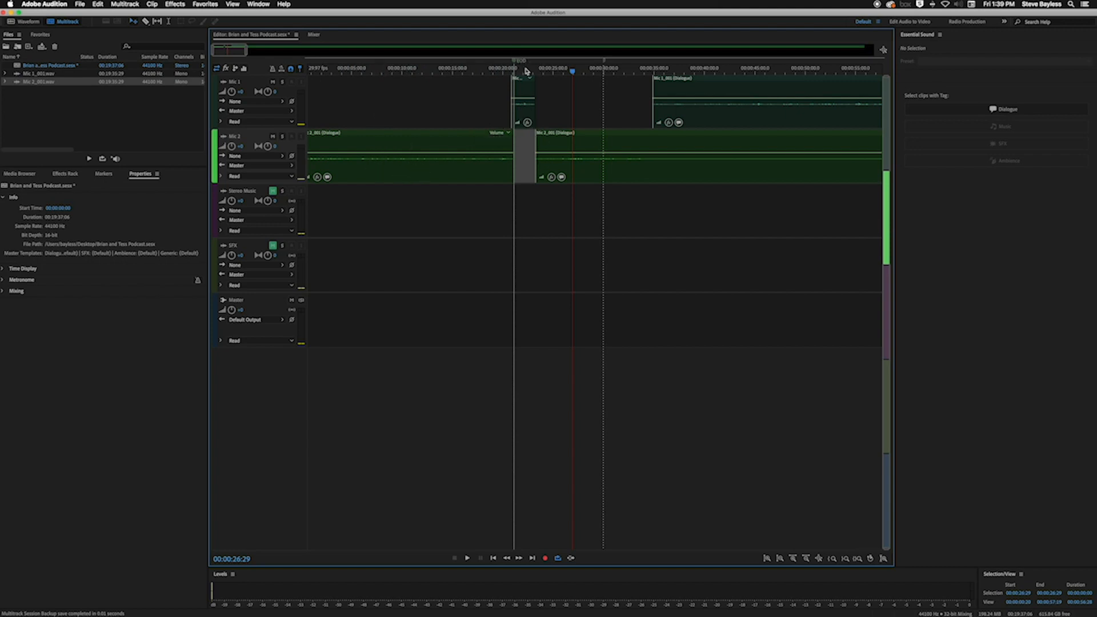
{"action": "scroll", "coordinate": [525, 73], "scroll_direction": "up", "scroll_amount": 9}
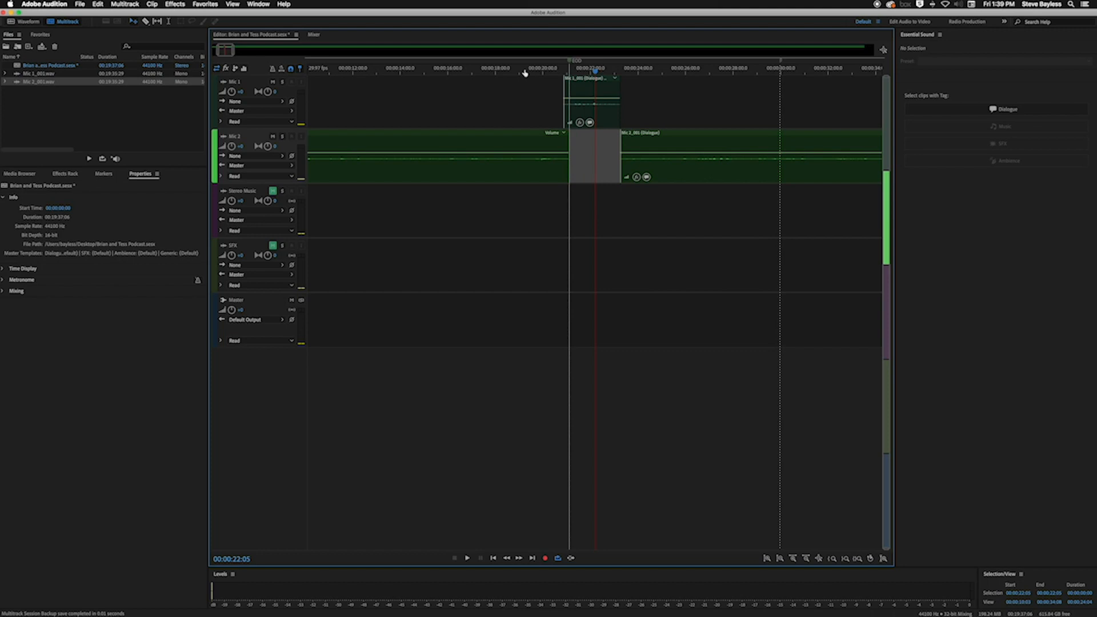
{"action": "key", "text": "="}
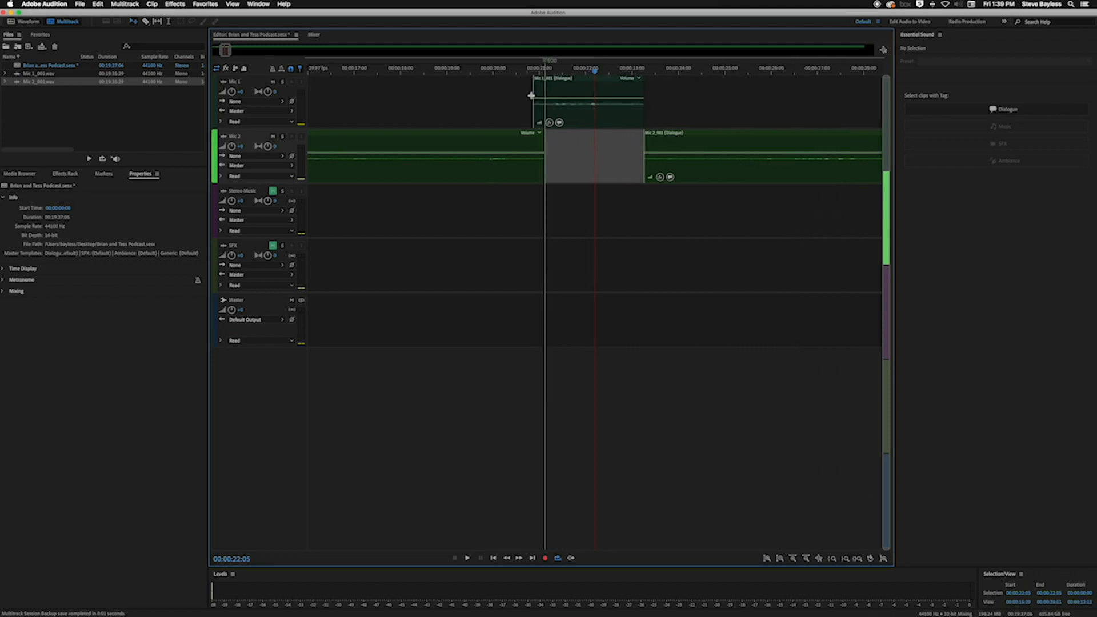
{"action": "left_click", "coordinate": [567, 97]}
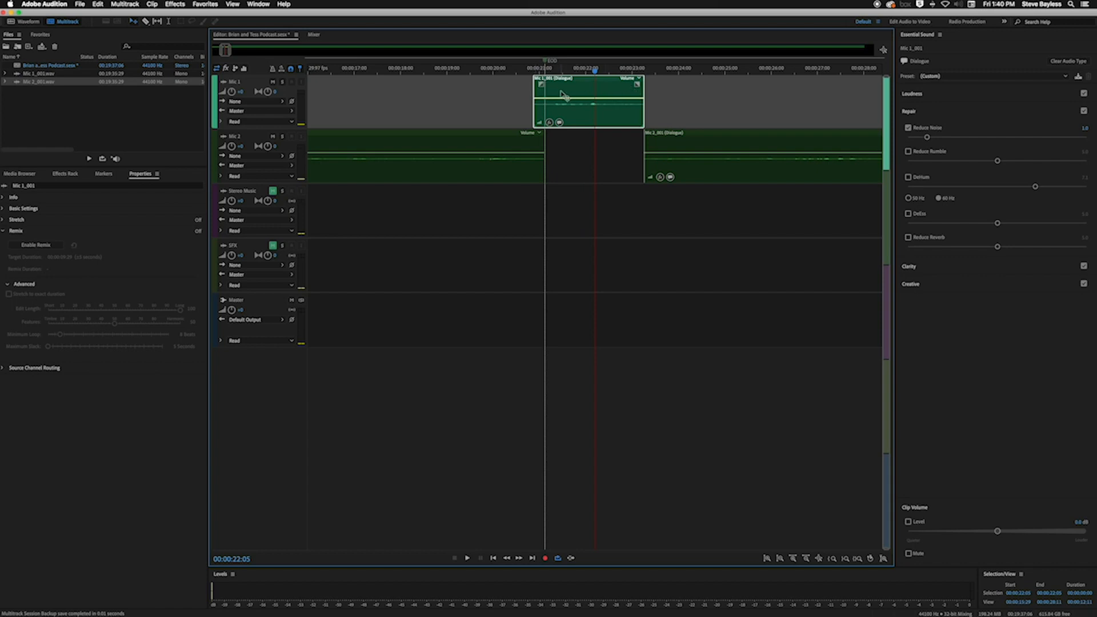
{"action": "left_click_drag", "start_coordinate": [541, 85], "coordinate": [550, 85]}
{"action": "left_click_drag", "start_coordinate": [637, 85], "coordinate": [627, 85]}
Add a short fade-out to the Mic 2 clip before the gap and a short fade-in to the Mic 2 clip after it
{"action": "left_click_drag", "start_coordinate": [539, 133], "coordinate": [527, 139]}
{"action": "left_click", "coordinate": [657, 147]}
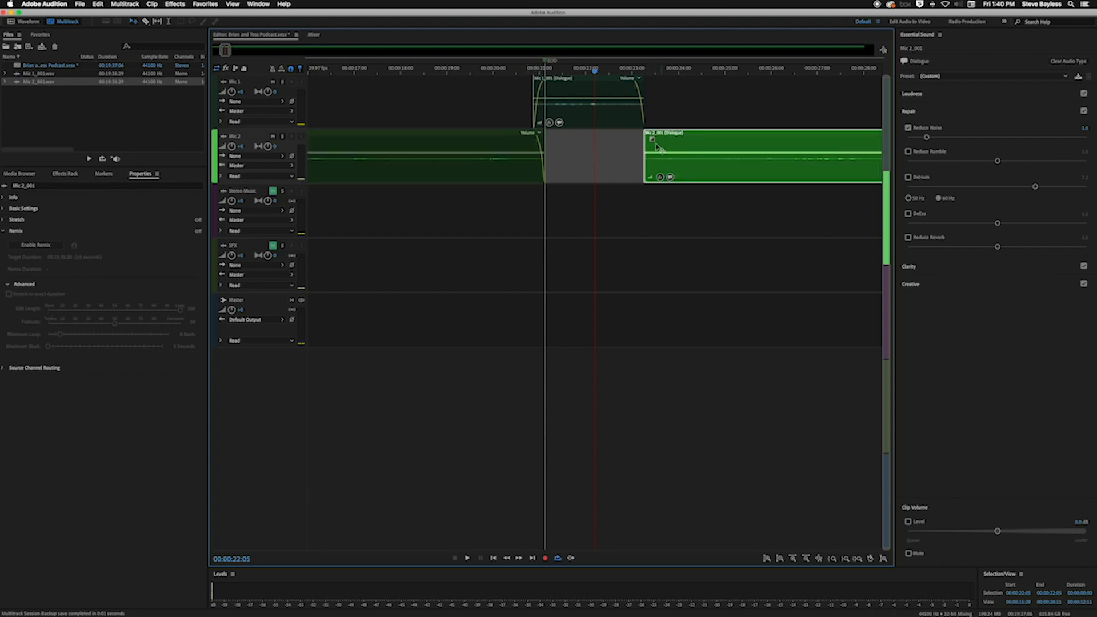
{"action": "left_click_drag", "start_coordinate": [650, 140], "coordinate": [655, 141]}
Play both tracks from about 18 seconds to hear the faded transitions around the Mic 2 gap
{"action": "left_click", "coordinate": [426, 72]}
{"action": "key", "text": "space"}
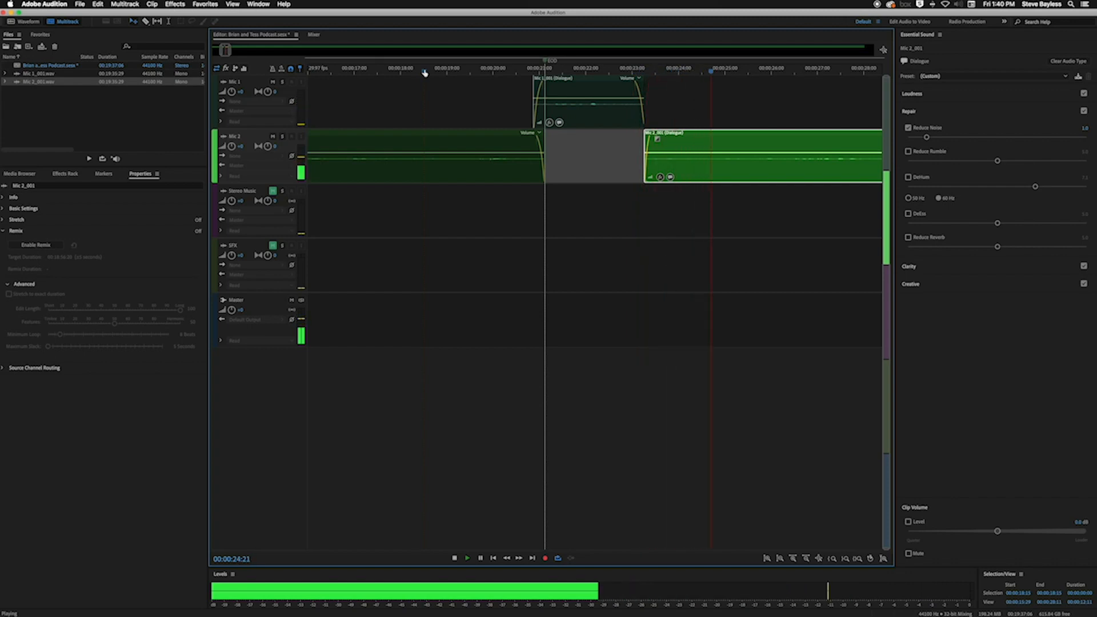
{"action": "key", "text": "space"}
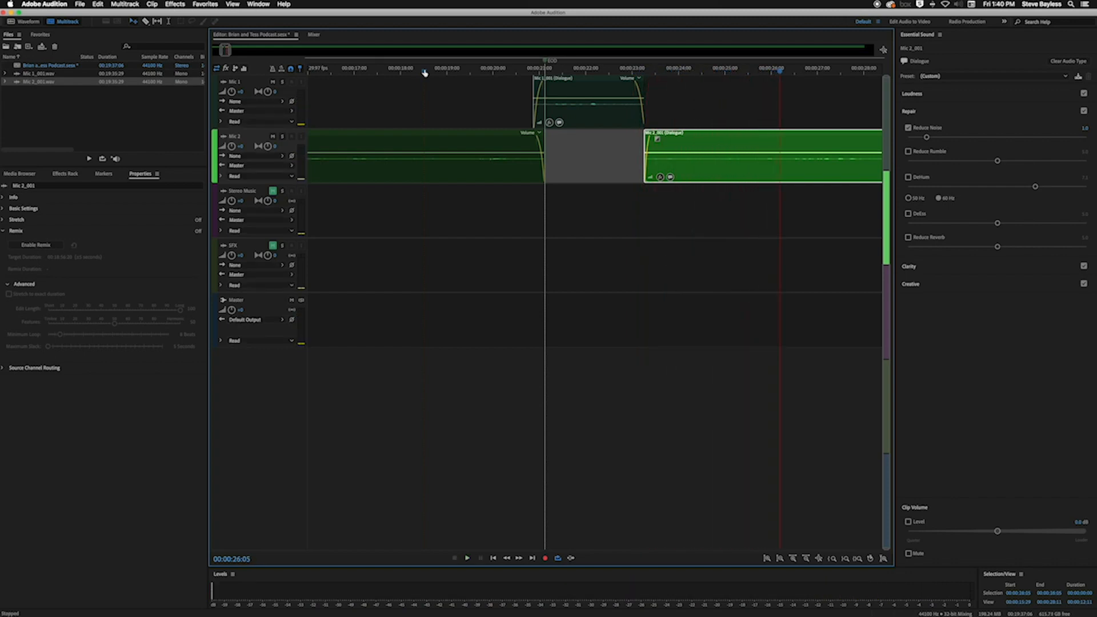
Listen to the start of the next Mic 1 clip at about 35 seconds and add a short fade-in to it
{"action": "key", "text": "minus"}
{"action": "scroll", "coordinate": [424, 74], "scroll_direction": "down", "scroll_amount": 5}
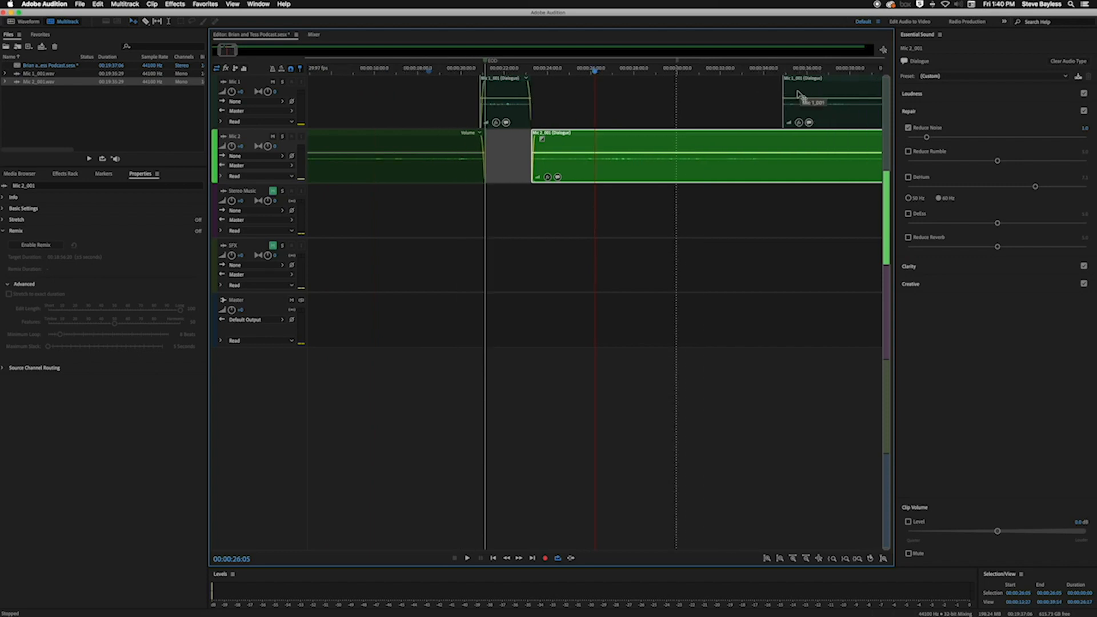
{"action": "left_click", "coordinate": [798, 91]}
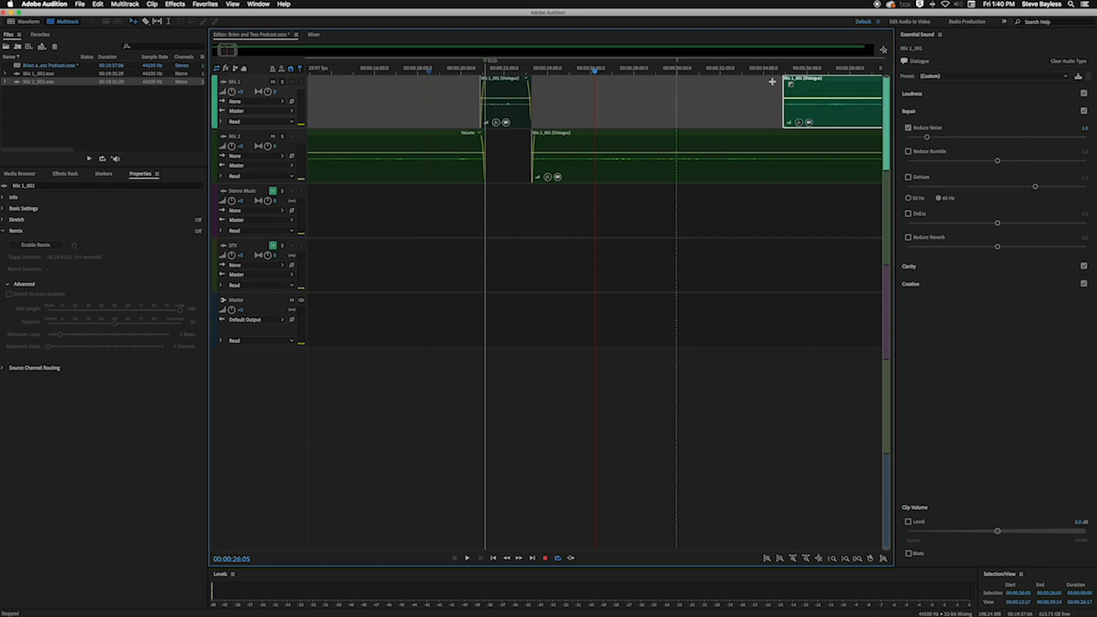
{"action": "key", "text": "space"}
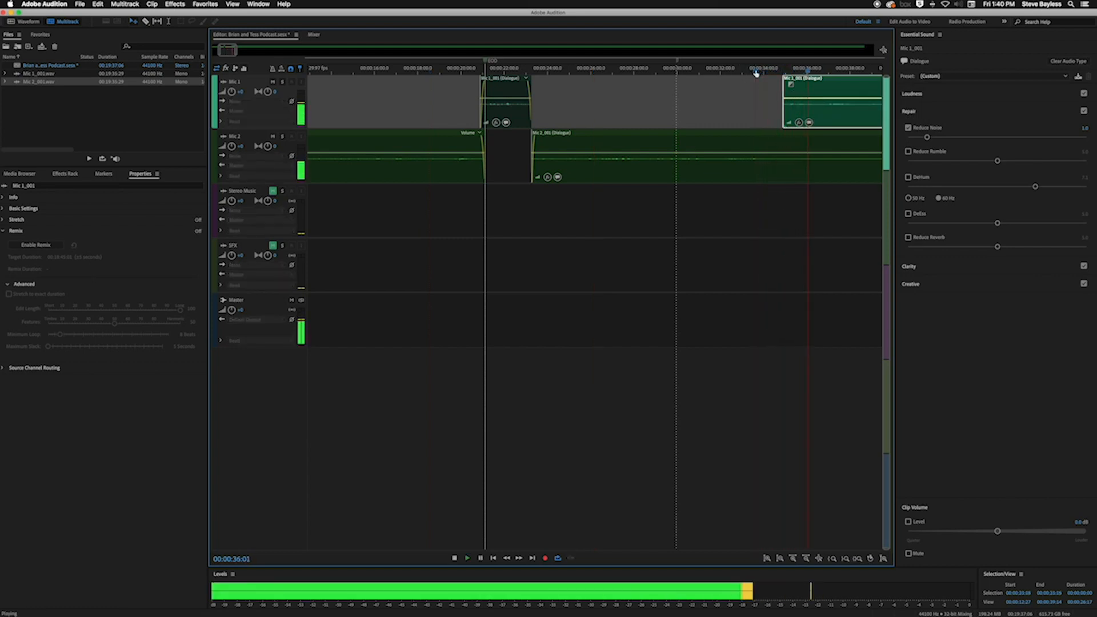
{"action": "key", "text": "space"}
{"action": "key", "text": "equal"}
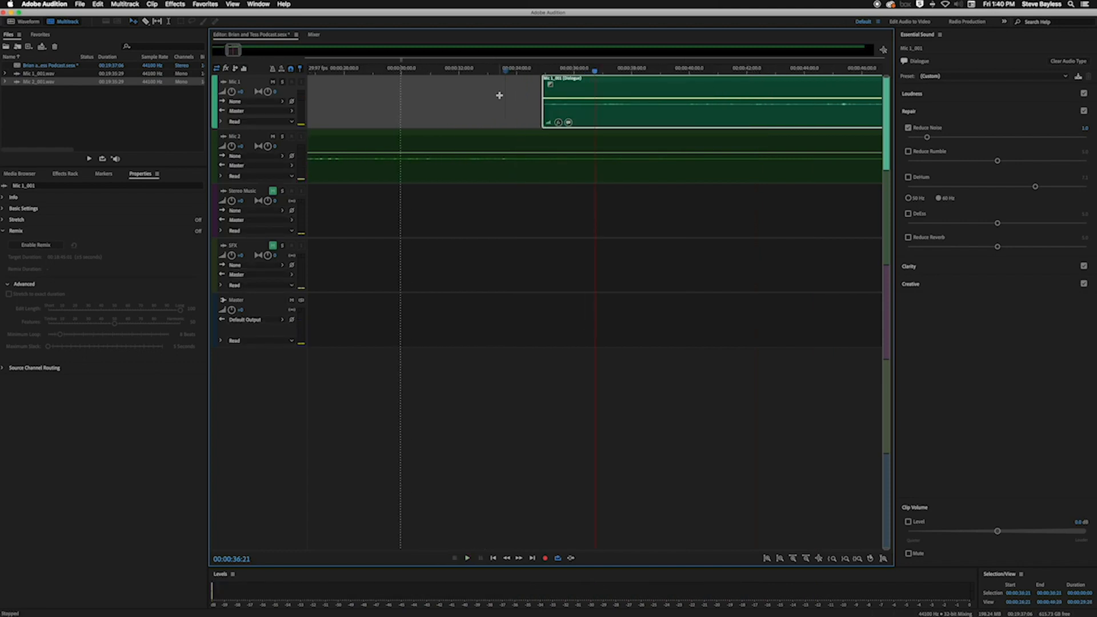
{"action": "left_click_drag", "start_coordinate": [549, 86], "coordinate": [558, 85]}
Play both tracks from about 34 seconds across the Mic 1 fade-in and split the Mic 2 clip at 00:00:35:06
{"action": "left_click", "coordinate": [514, 74]}
{"action": "key", "text": "space"}
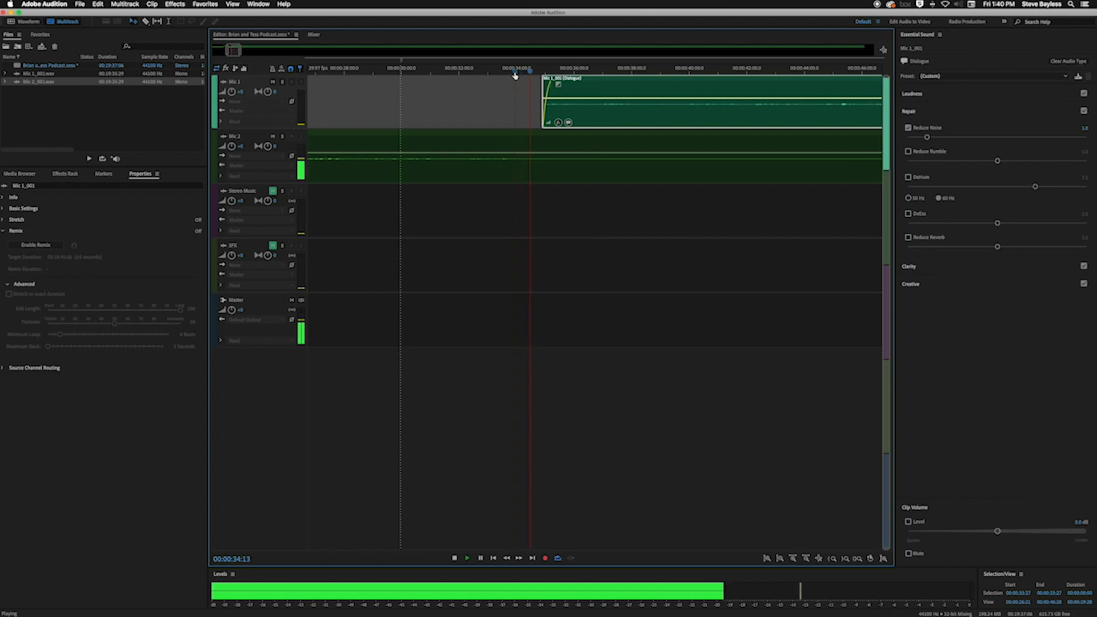
{"action": "key", "text": "space"}
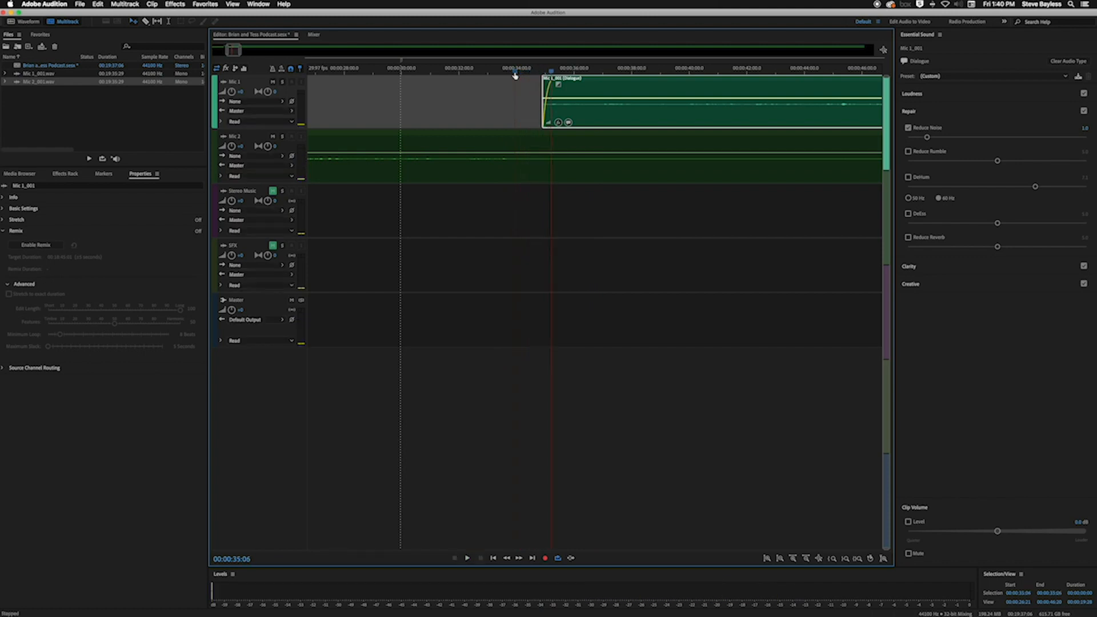
{"action": "left_click", "coordinate": [552, 162]}
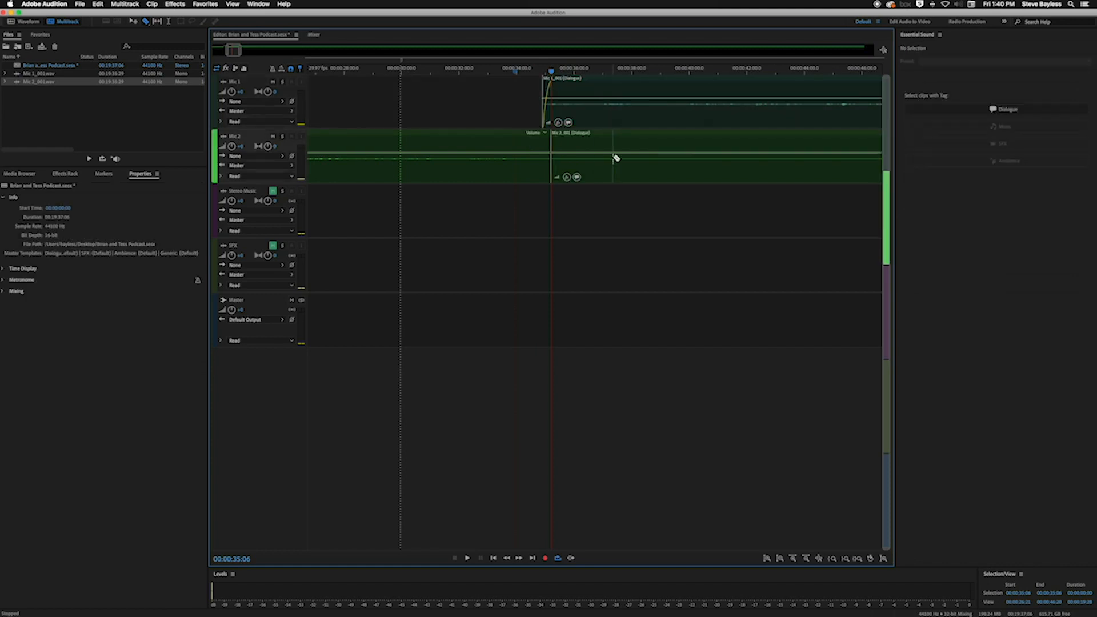
Scrub both tracks from the Mic 2 cut to about 00:01:28:21 to locate the next speech on Mic 2
{"action": "scroll", "coordinate": [616, 158], "scroll_direction": "down", "scroll_amount": 5}
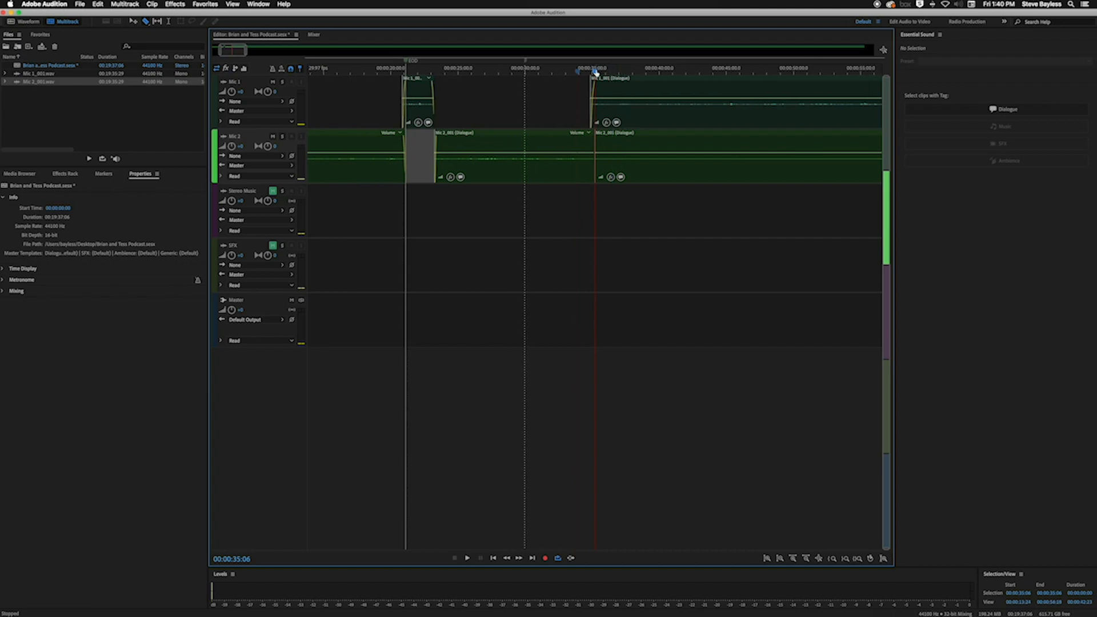
{"action": "left_click_drag", "start_coordinate": [596, 71], "coordinate": [819, 89]}
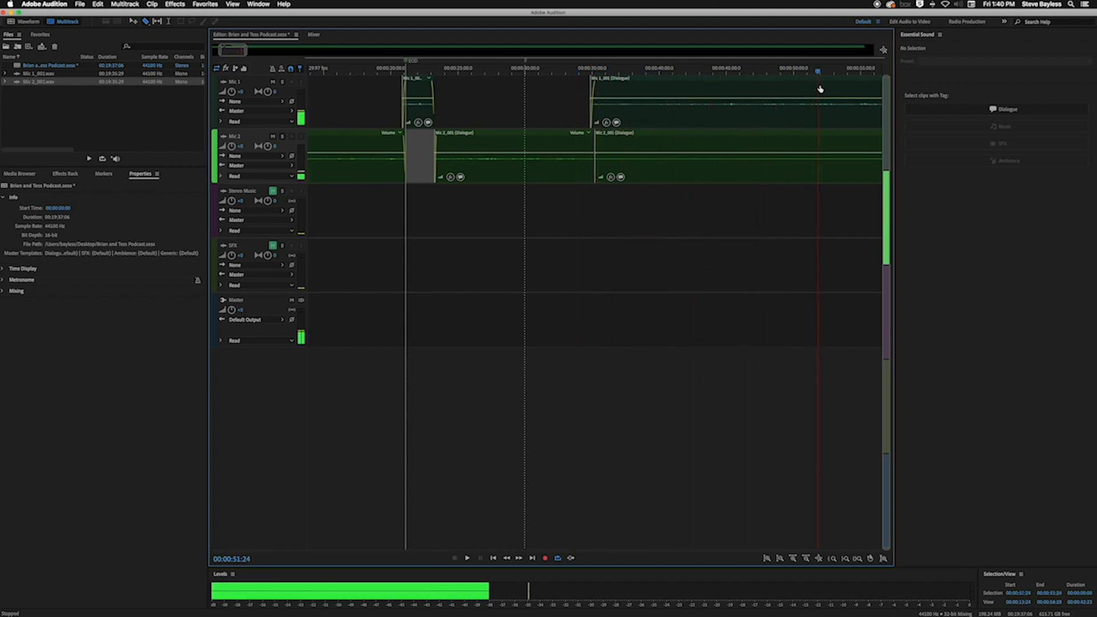
{"action": "scroll", "coordinate": [764, 173], "scroll_direction": "right", "scroll_amount": 6}
{"action": "scroll", "coordinate": [763, 173], "scroll_direction": "right", "scroll_amount": 6}
{"action": "left_click_drag", "start_coordinate": [479, 80], "coordinate": [794, 90]}
{"action": "key", "text": "minus"}
{"action": "left_click_drag", "start_coordinate": [718, 71], "coordinate": [732, 71]}
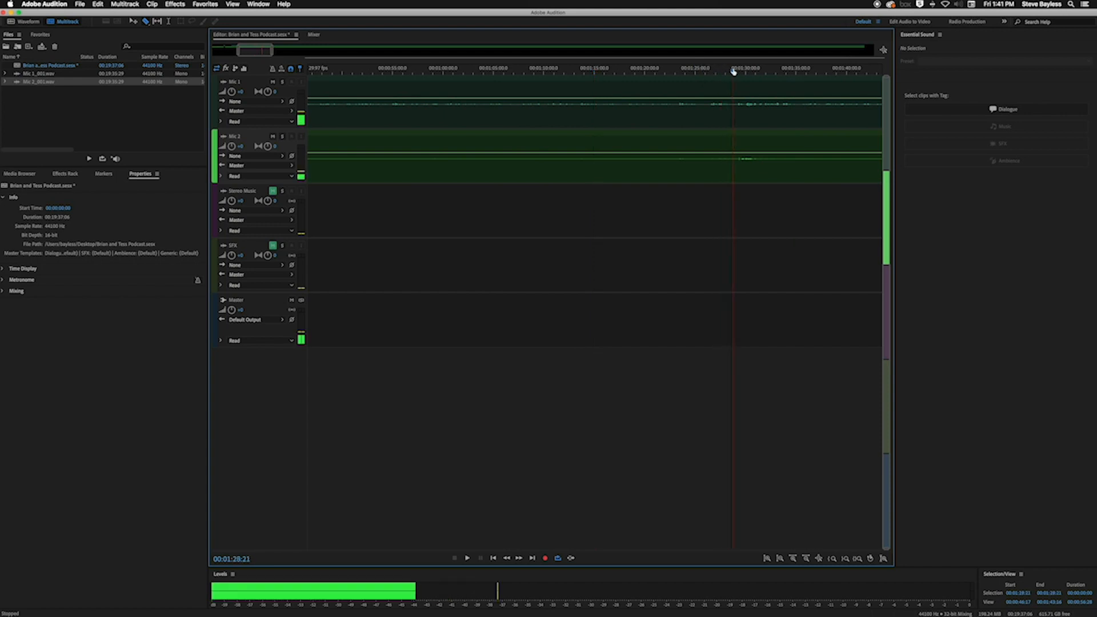
Play both tracks from about 00:01:29 and split the Mic 2 clip before and after its short speech, at about 00:01:29 and 00:01:31
{"action": "key", "text": "space"}
{"action": "key", "text": "equal"}
{"action": "key", "text": "equal"}
{"action": "key", "text": "equal"}
{"action": "key", "text": "equal"}
{"action": "key", "text": "equal"}
{"action": "key", "text": "equal"}
{"action": "key", "text": "equal"}
{"action": "key", "text": "equal"}
{"action": "key", "text": "equal"}
{"action": "key", "text": "equal"}
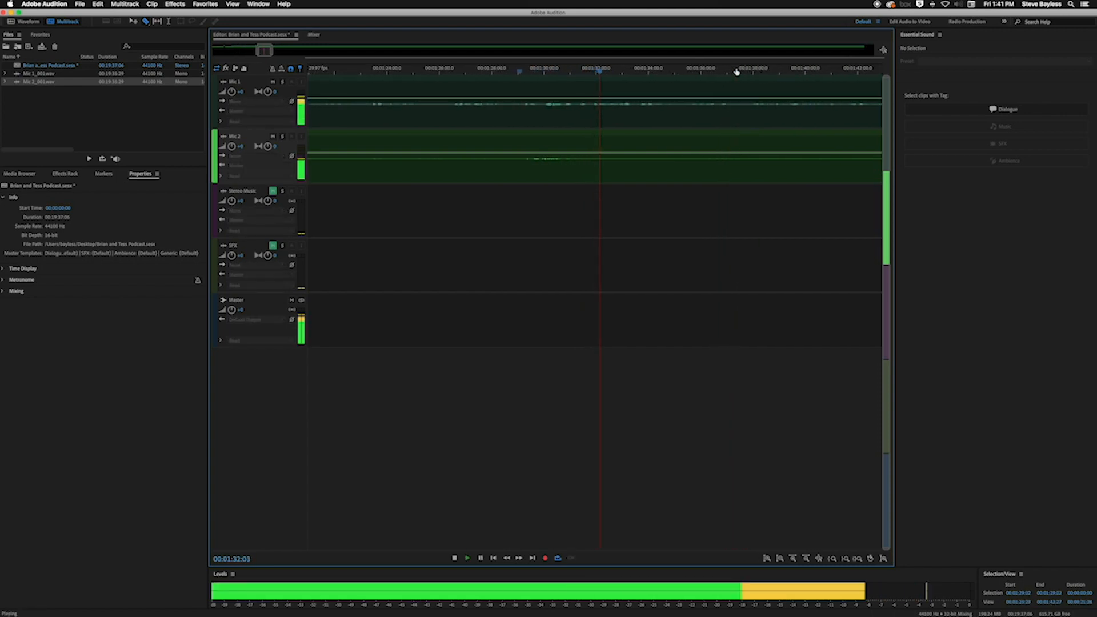
{"action": "key", "text": "space"}
{"action": "left_click", "coordinate": [522, 167]}
{"action": "left_click", "coordinate": [578, 168]}
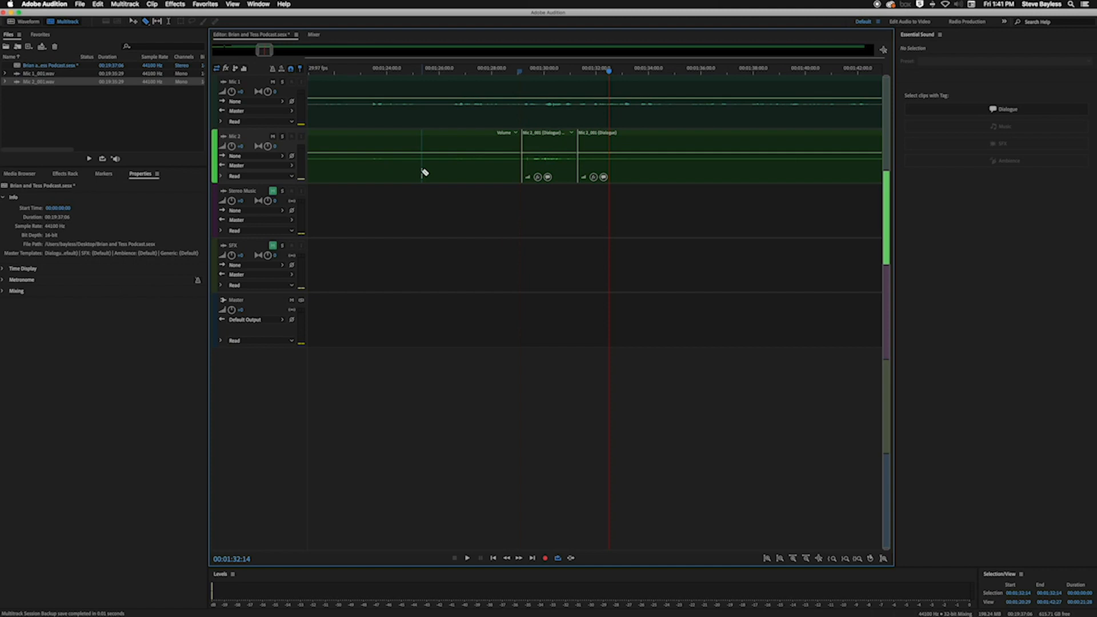
Delete the Mic 2 section before the cut at about 00:01:29, and fade the short speech clip after it in and out
{"action": "key", "text": "v"}
{"action": "left_click", "coordinate": [434, 179]}
{"action": "key", "text": "Delete"}
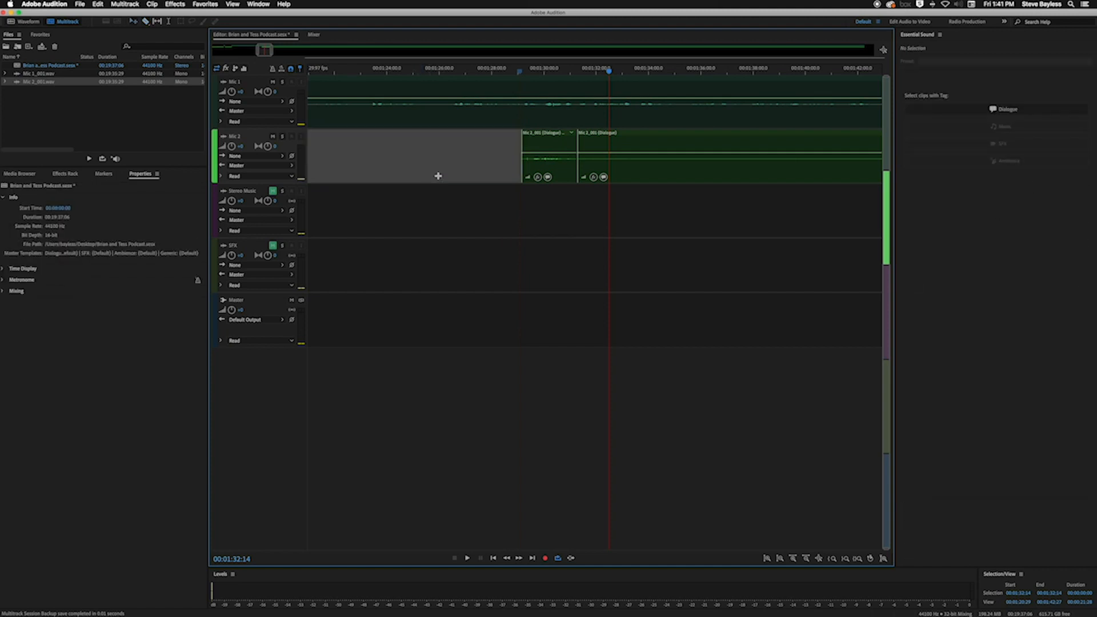
{"action": "left_click", "coordinate": [529, 142]}
{"action": "left_click_drag", "start_coordinate": [529, 140], "coordinate": [560, 138]}
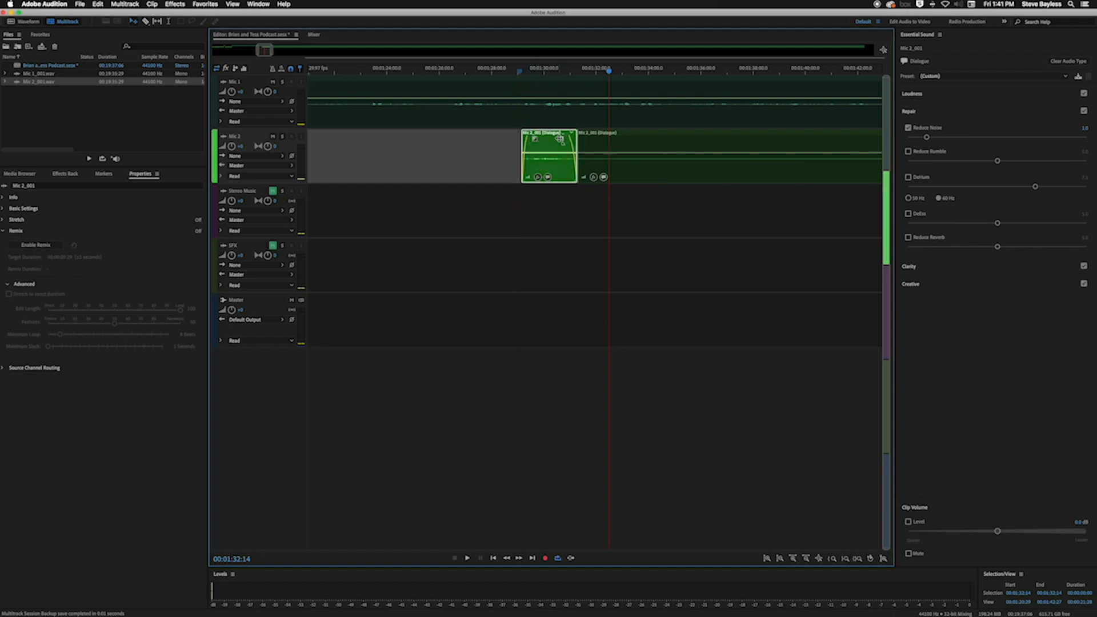
Split the Mic 2 clip just before its next speech at about 00:02:05 and delete the silent section between that cut and the short faded clip
{"action": "scroll", "coordinate": [592, 150], "scroll_direction": "down", "scroll_amount": 2}
{"action": "scroll", "coordinate": [591, 150], "scroll_direction": "down", "scroll_amount": 6}
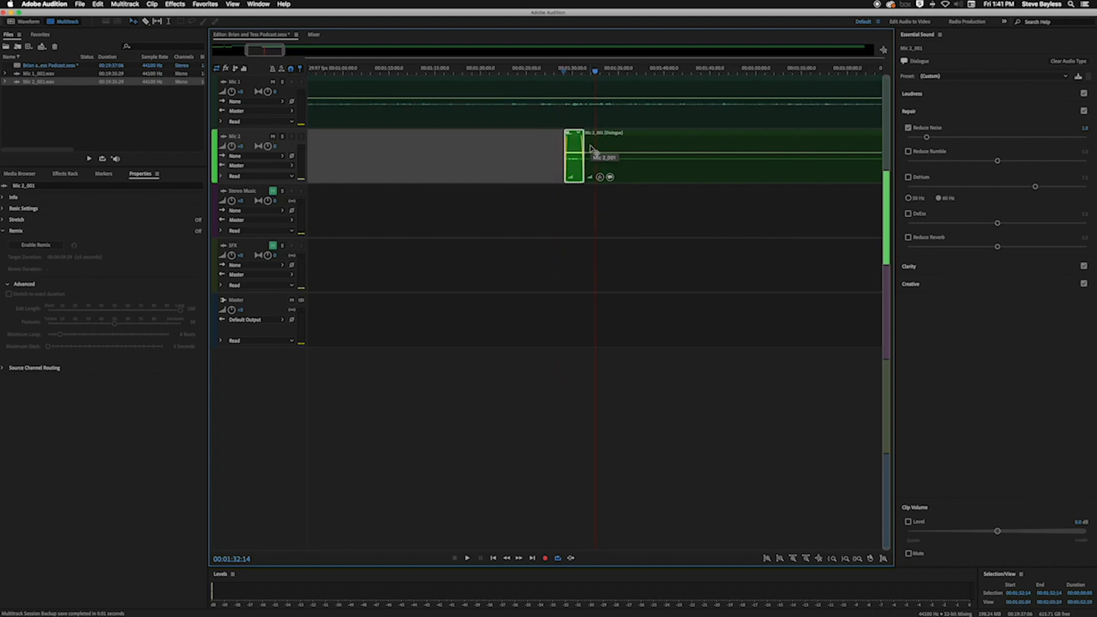
{"action": "scroll", "coordinate": [591, 149], "scroll_direction": "down", "scroll_amount": 1}
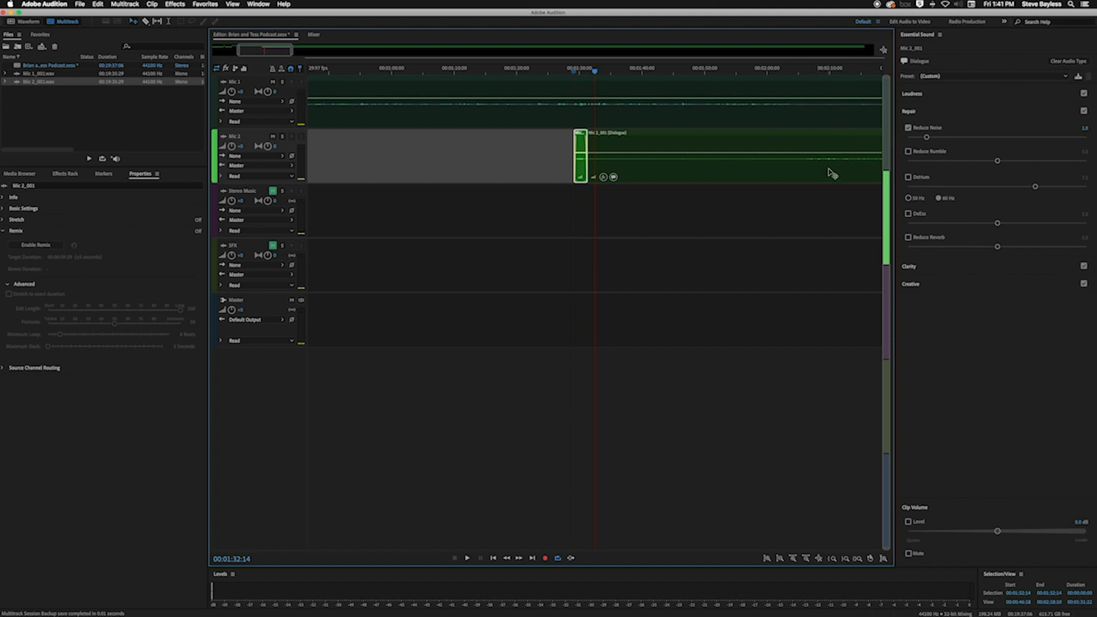
{"action": "key", "text": "r"}
{"action": "left_click", "coordinate": [802, 154]}
{"action": "key", "text": "v"}
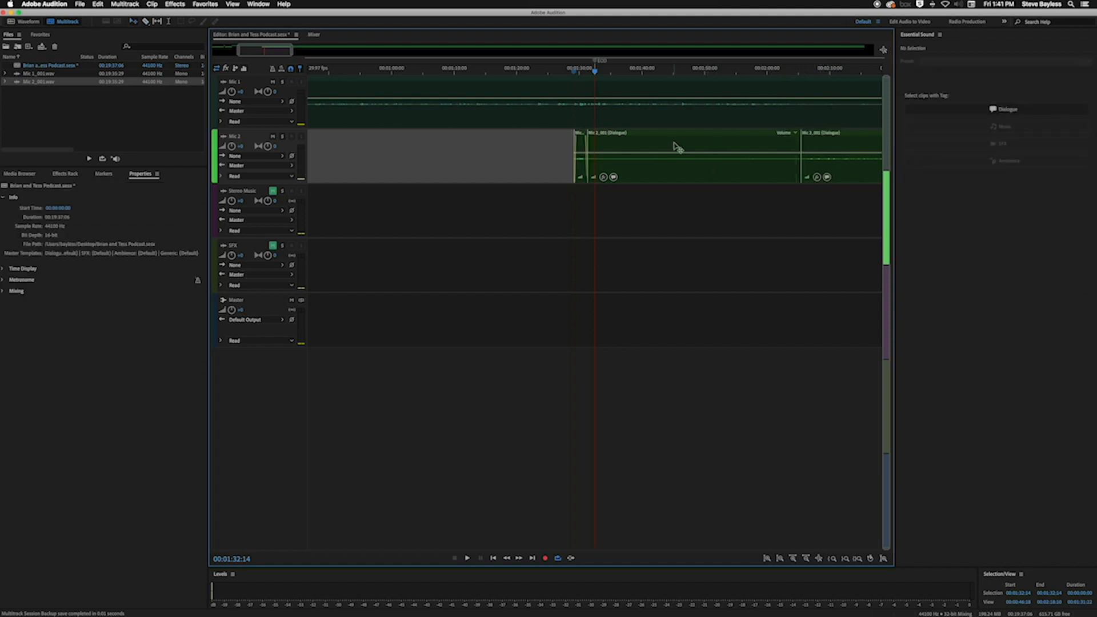
{"action": "left_click", "coordinate": [685, 150]}
{"action": "key", "text": "Delete"}
Scrub both tracks from about 00:01:59 to the start of the remaining Mic 2 clip
{"action": "key", "text": "space"}
{"action": "left_click", "coordinate": [696, 85]}
{"action": "left_click", "coordinate": [766, 88]}
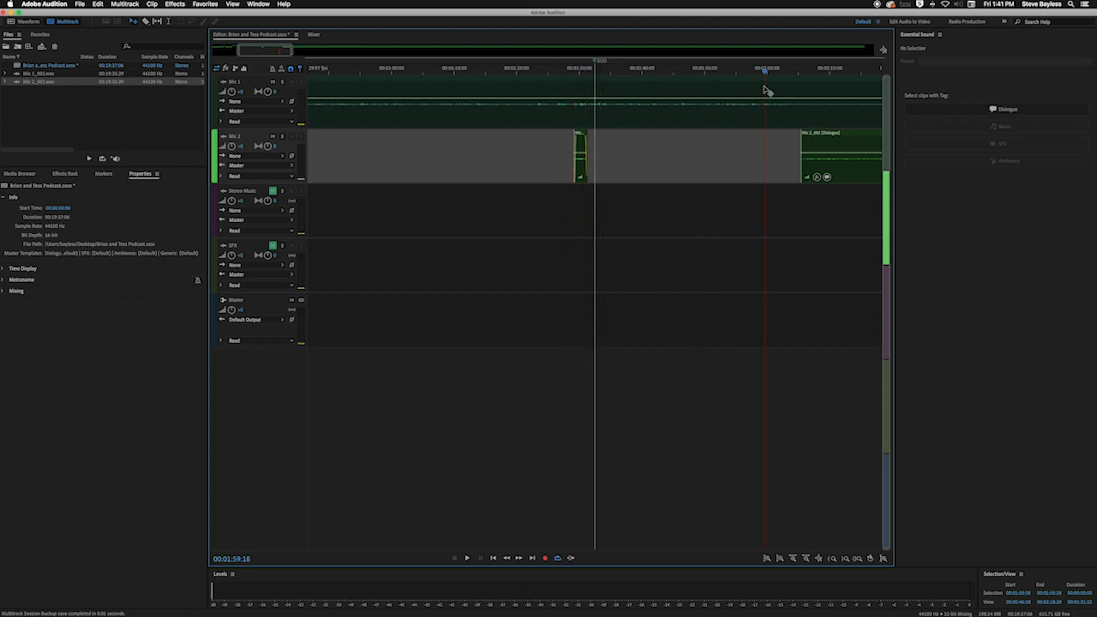
{"action": "key", "text": "minus"}
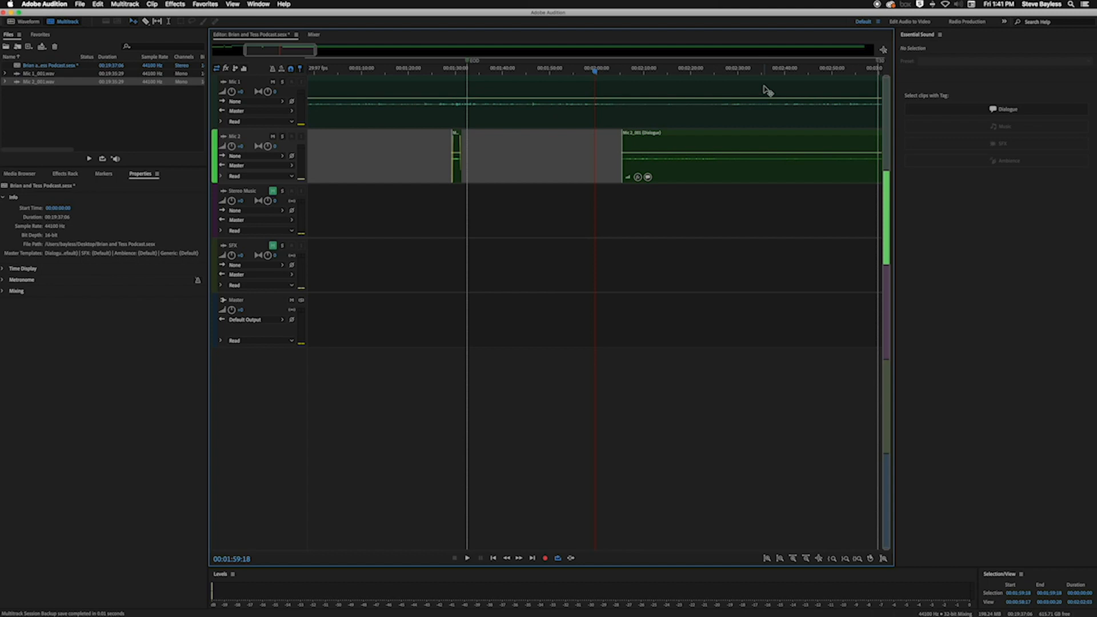
{"action": "left_click_drag", "start_coordinate": [657, 72], "coordinate": [687, 75]}
{"action": "key", "text": "equal"}
{"action": "key", "text": "equal"}
{"action": "key", "text": "equal"}
Play both tracks from about 00:02:04 to 00:02:17 to compare the two mics where the remaining Mic 2 clip begins
{"action": "left_click", "coordinate": [472, 71]}
{"action": "key", "text": "space"}
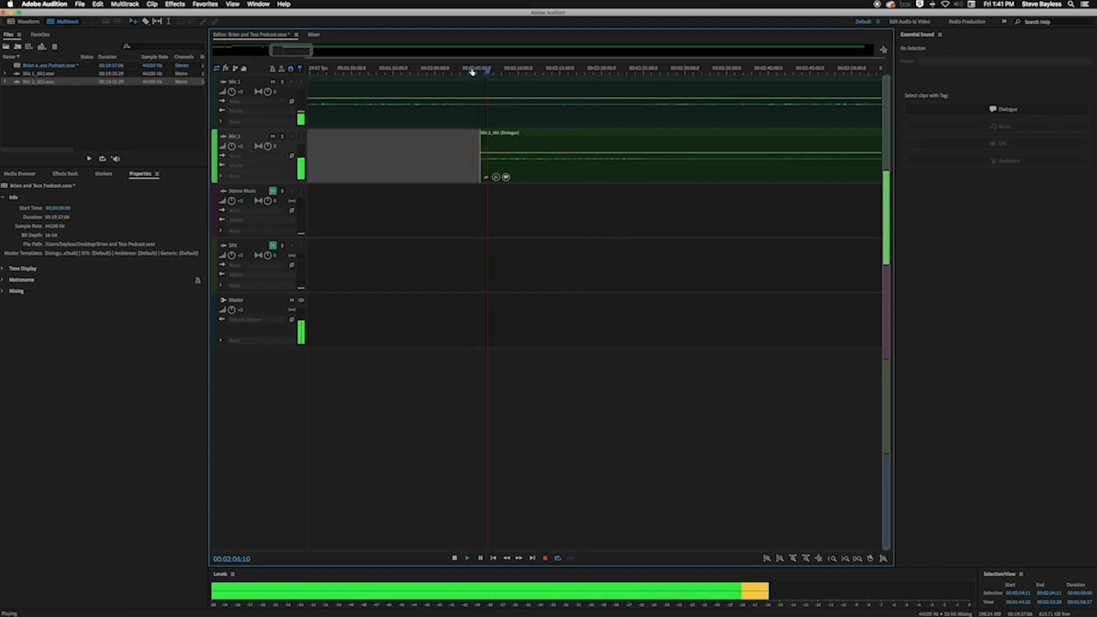
{"action": "key", "text": "equal"}
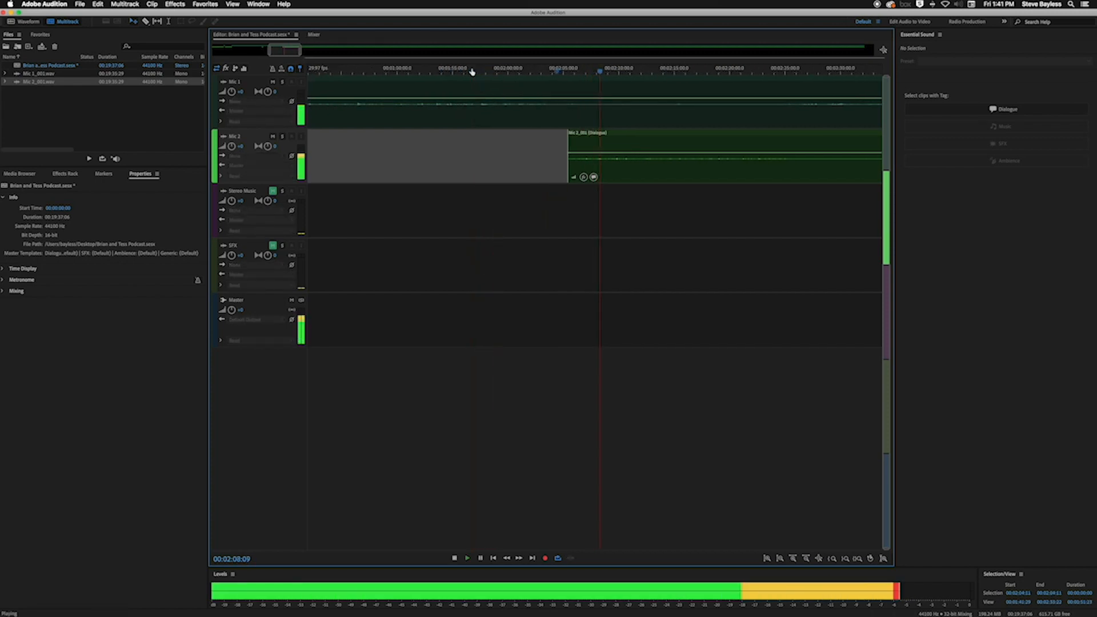
{"action": "key", "text": "space"}
{"action": "key", "text": "space"}
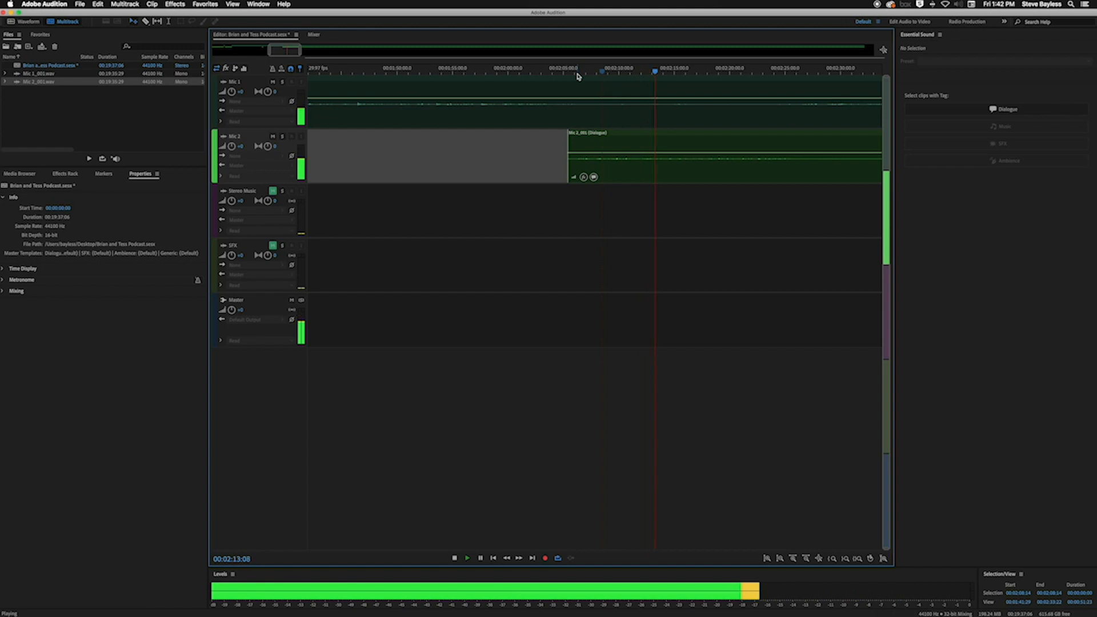
{"action": "key", "text": "="}
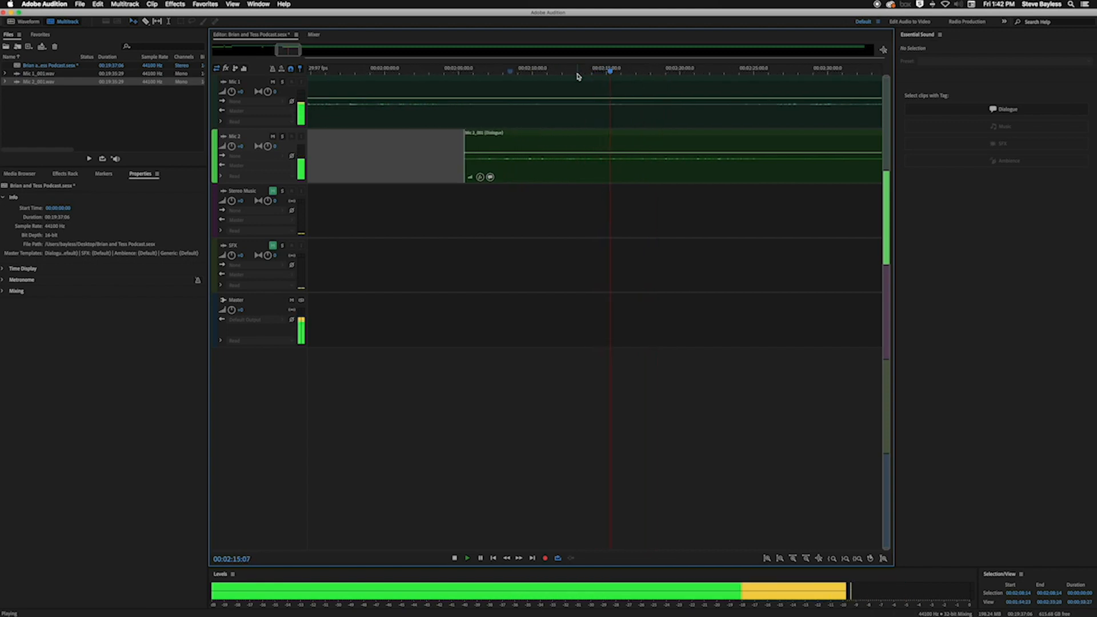
{"action": "key", "text": "="}
{"action": "key", "text": "space"}
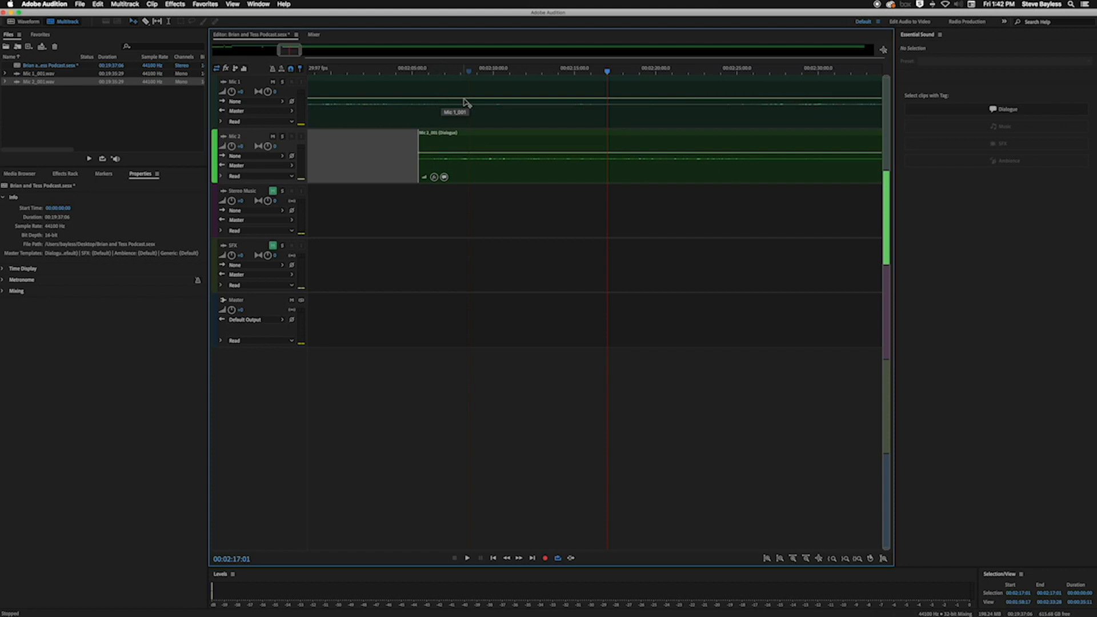
Add two volume keyframes to the Mic 1 clip at about 00:02:06 and 00:02:07
{"action": "left_click", "coordinate": [441, 102]}
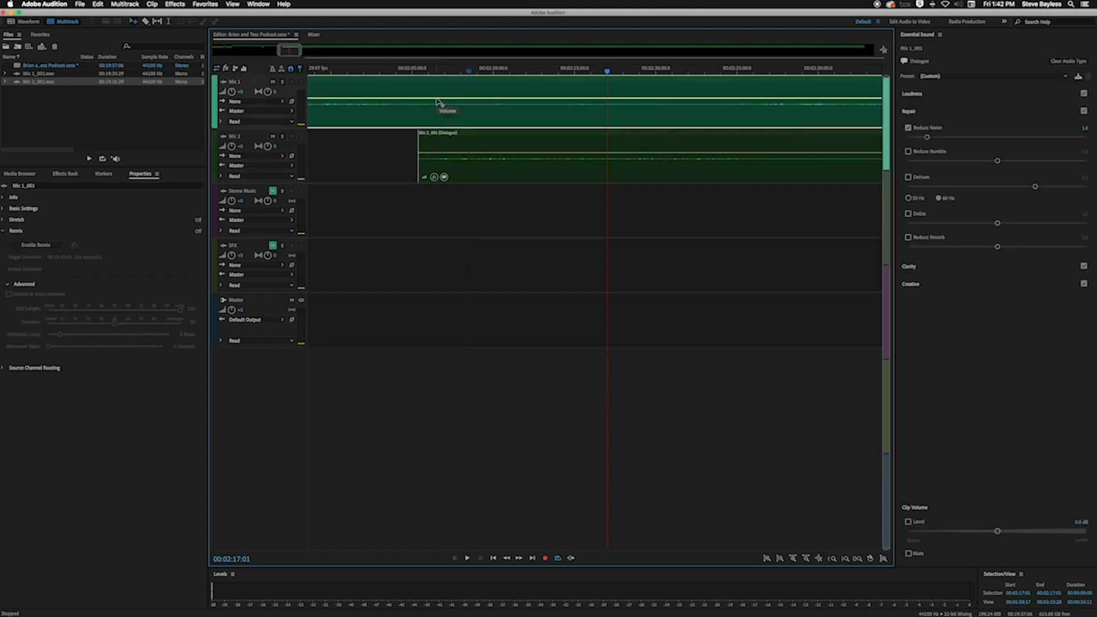
{"action": "mouse_move", "coordinate": [441, 102]}
{"action": "left_mouse_down"}
{"action": "mouse_move", "coordinate": [441, 112]}
{"action": "mouse_move", "coordinate": [443, 100]}
{"action": "left_mouse_up"}
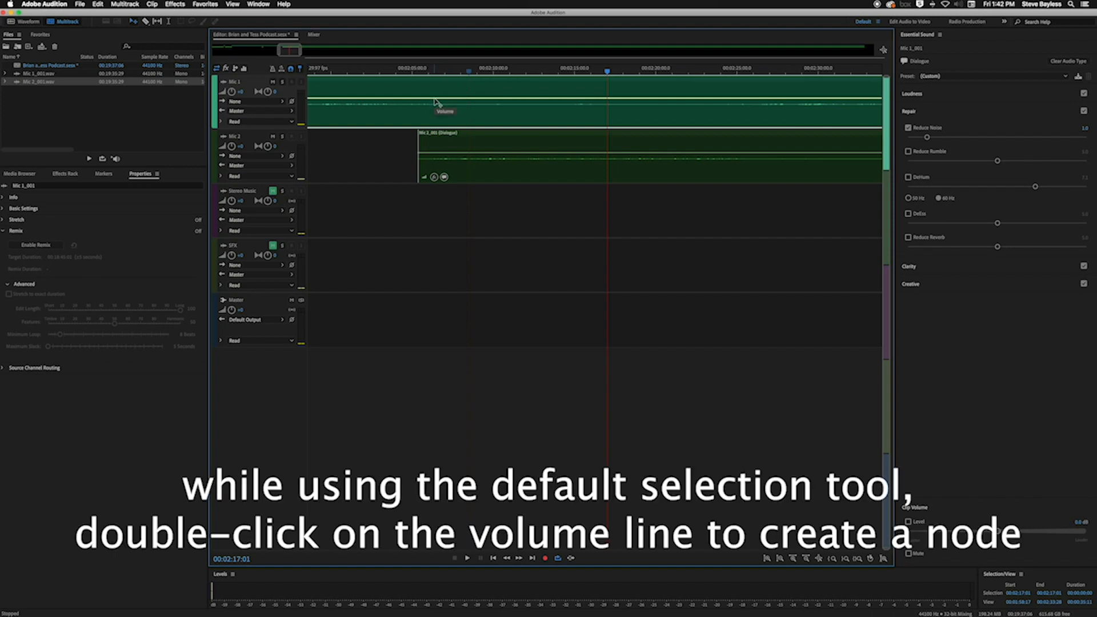
{"action": "scroll", "coordinate": [434, 103], "scroll_direction": "right", "scroll_amount": 2}
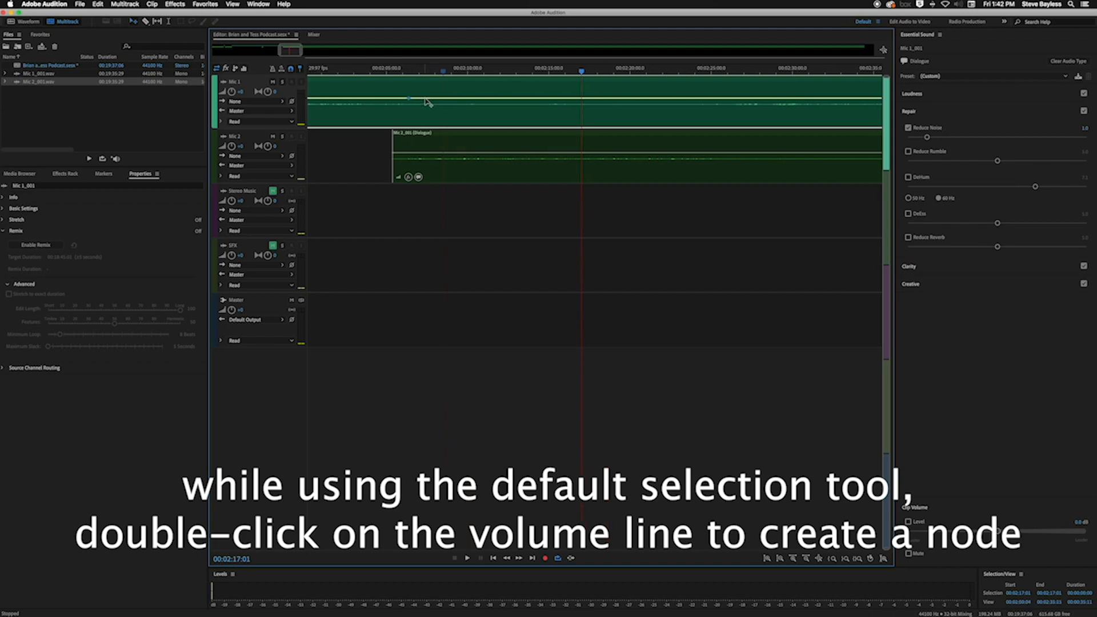
{"action": "double_click", "coordinate": [425, 99]}
{"action": "double_click", "coordinate": [408, 98]}
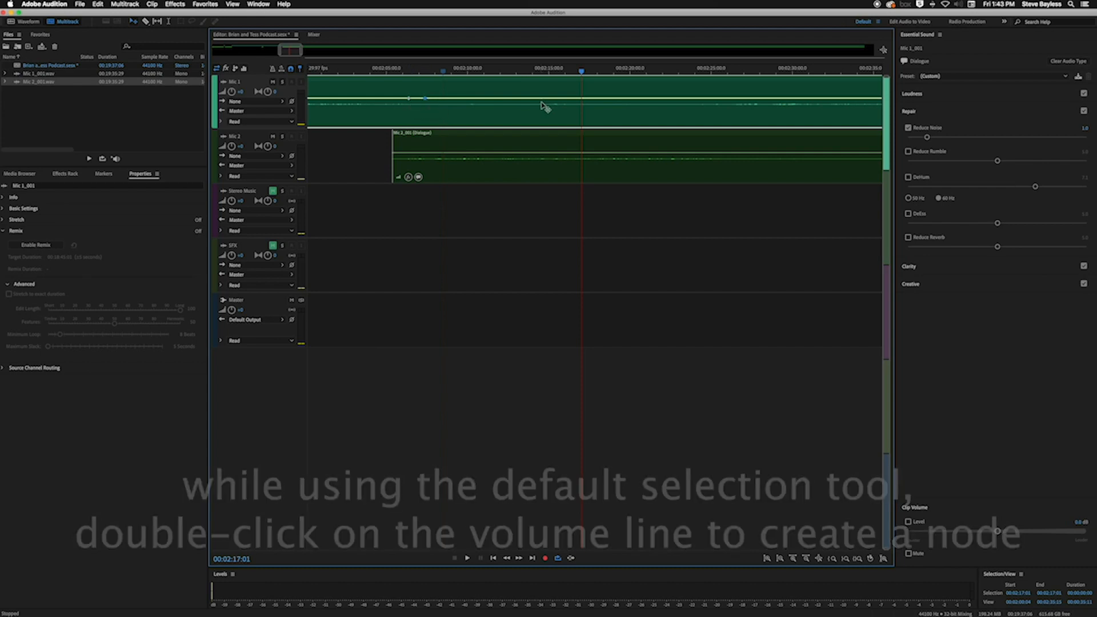
Add a second pair of Mic 1 volume keyframes at about 00:02:09 and 00:02:10, and lower the volume between the pairs to the minimum
{"action": "left_click", "coordinate": [462, 70]}
{"action": "key", "text": "space"}
{"action": "key", "text": "space"}
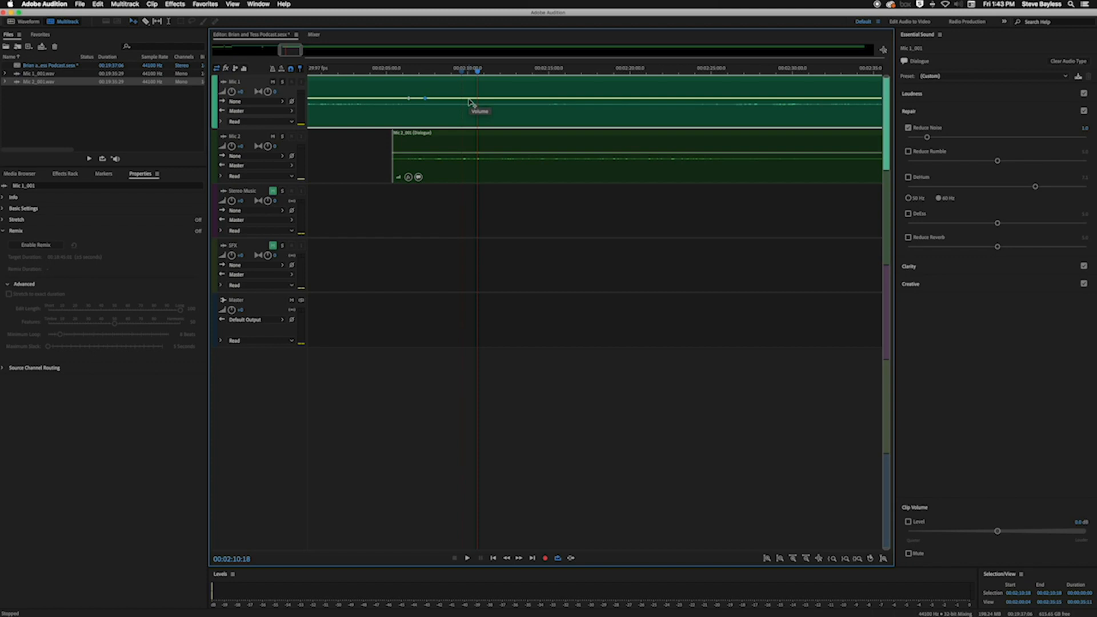
{"action": "left_click", "coordinate": [468, 98]}
{"action": "left_click", "coordinate": [457, 98]}
{"action": "scroll", "coordinate": [441, 101], "scroll_direction": "right", "scroll_amount": 1}
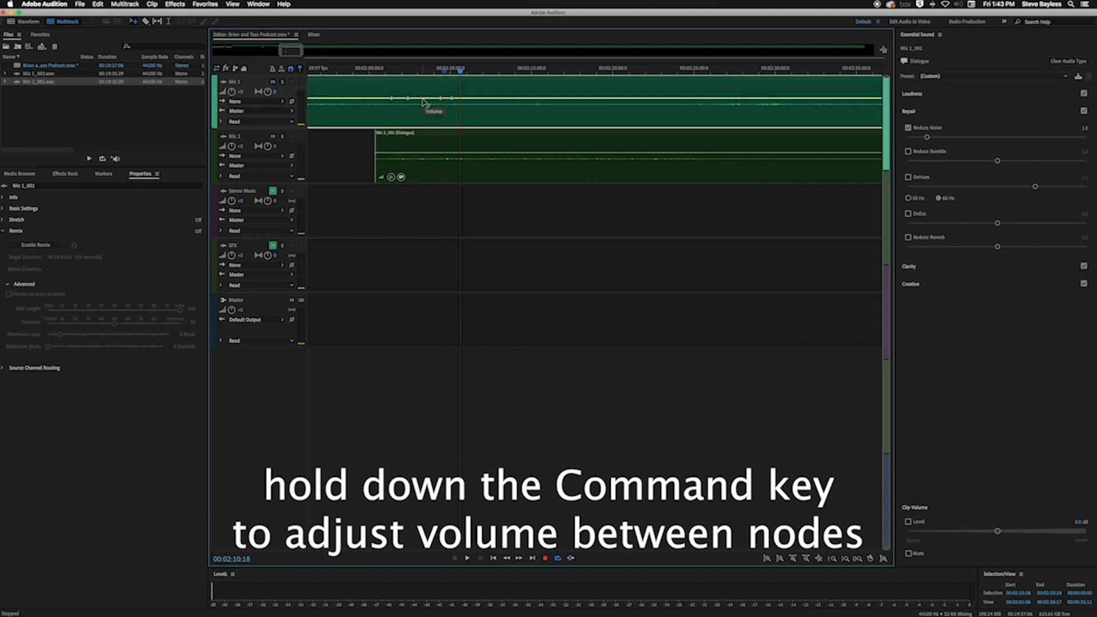
{"action": "left_click_drag", "start_coordinate": [424, 102], "coordinate": [426, 140]}
Play through the first Mic 1 dip and add a second full volume dip between about 00:02:11 and 00:02:14 using paired keyframes
{"action": "key", "text": "space"}
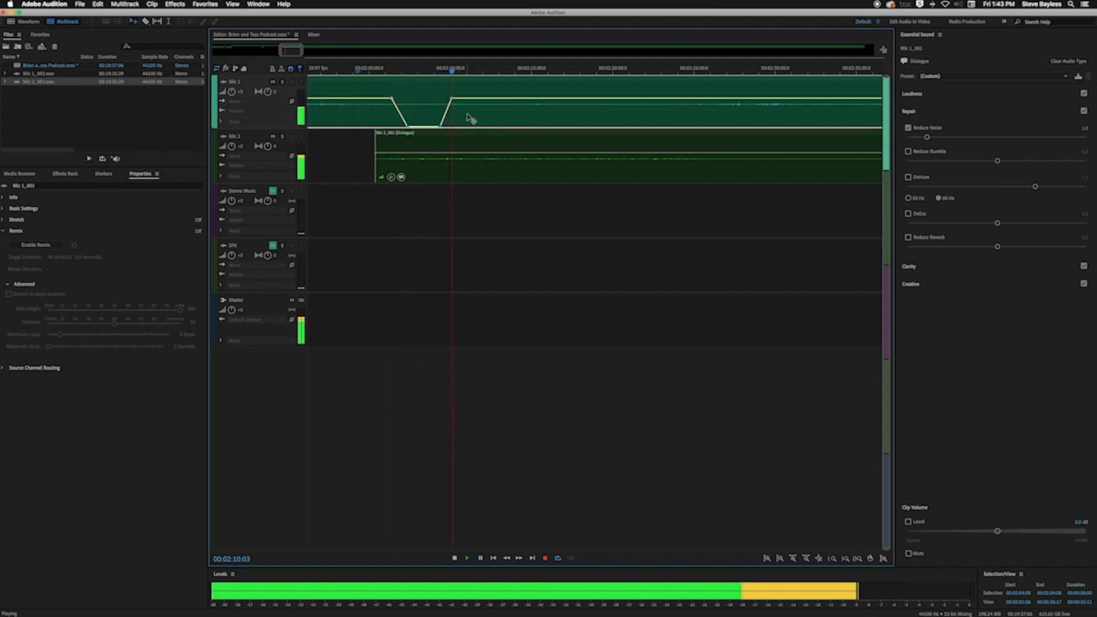
{"action": "key", "text": "space"}
{"action": "key", "text": "space"}
{"action": "key", "text": "space"}
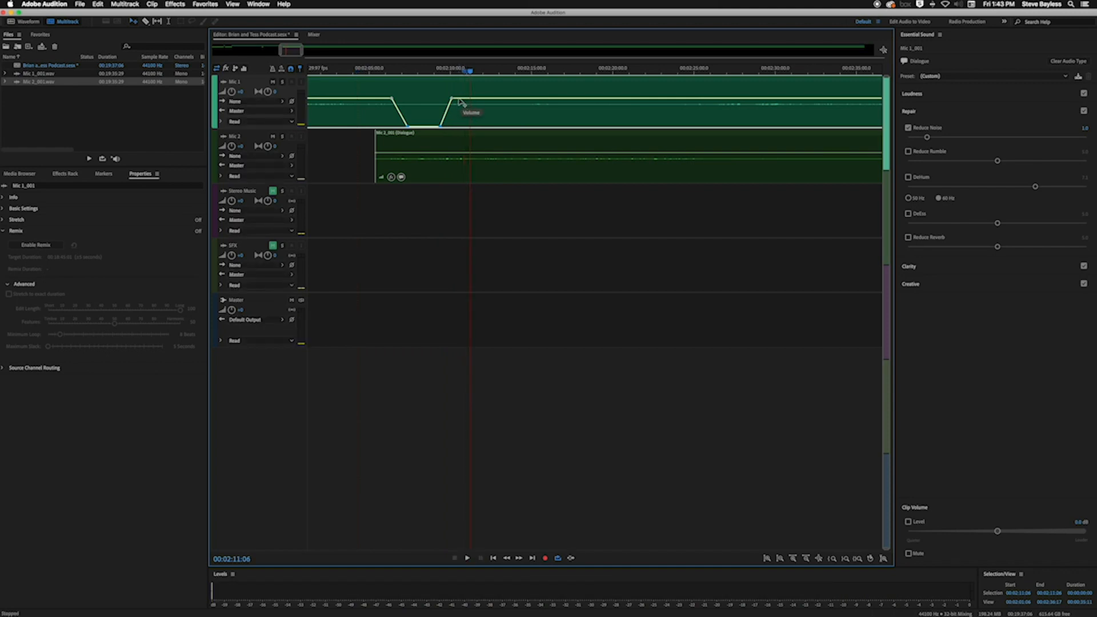
{"action": "left_click", "coordinate": [466, 99]}
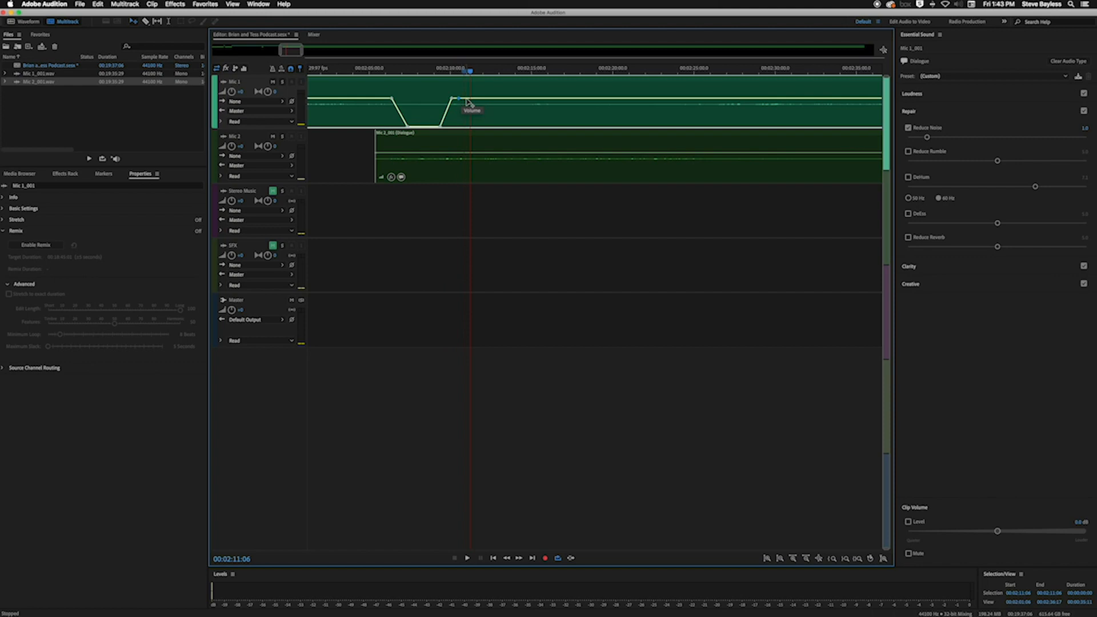
{"action": "left_click", "coordinate": [532, 99]}
{"action": "left_click", "coordinate": [517, 98]}
{"action": "left_click_drag", "start_coordinate": [491, 99], "coordinate": [486, 124]}
Steepen the first Mic 1 dip by moving its lower starting keyframe earlier, and play both dips from about 00:02:04 to 00:02:16
{"action": "left_click_drag", "start_coordinate": [408, 127], "coordinate": [398, 127]}
{"action": "left_click", "coordinate": [366, 69]}
{"action": "key", "text": "space"}
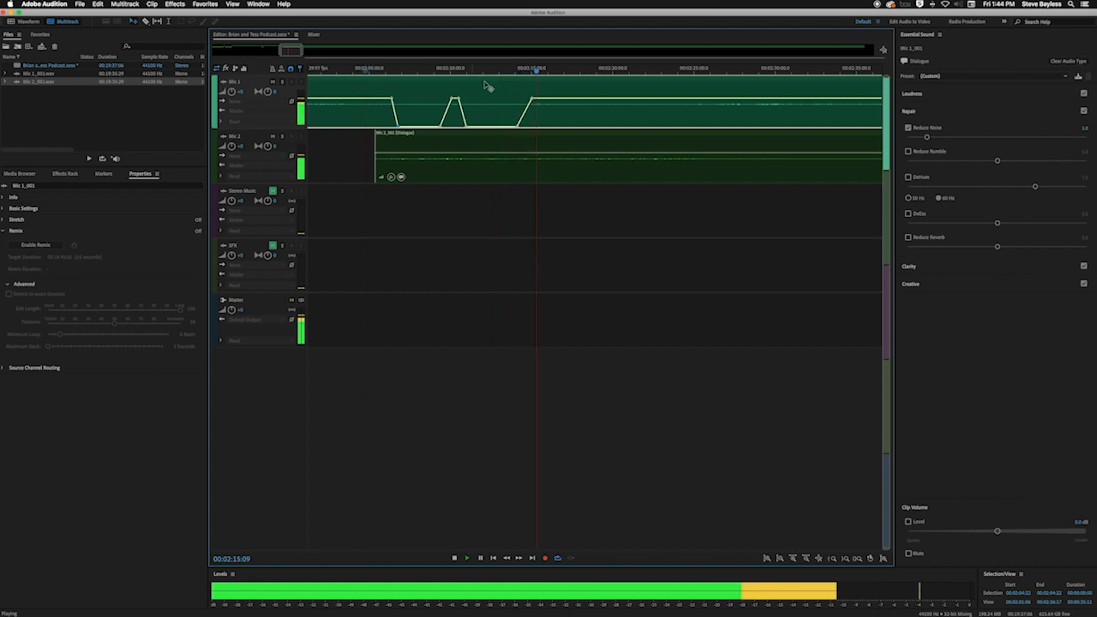
{"action": "key", "text": "space"}
Add a third full volume dip to Mic 1 between about 00:02:17 and 00:02:24 using paired keyframes, playing the tracks to find its end
{"action": "left_click", "coordinate": [550, 98]}
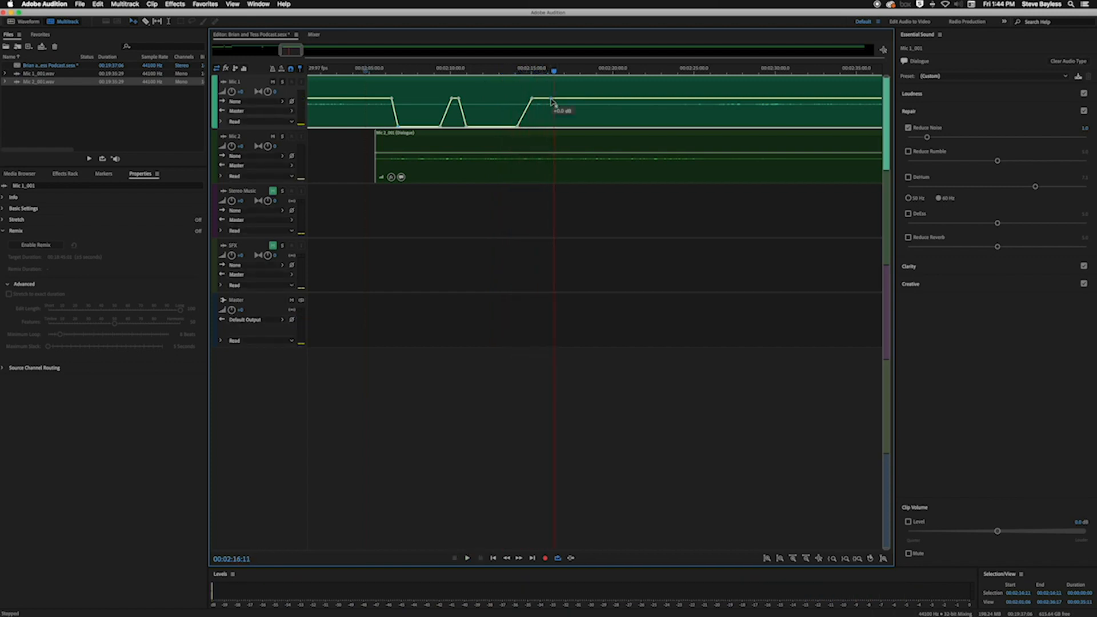
{"action": "left_click", "coordinate": [560, 98]}
{"action": "key", "text": "space"}
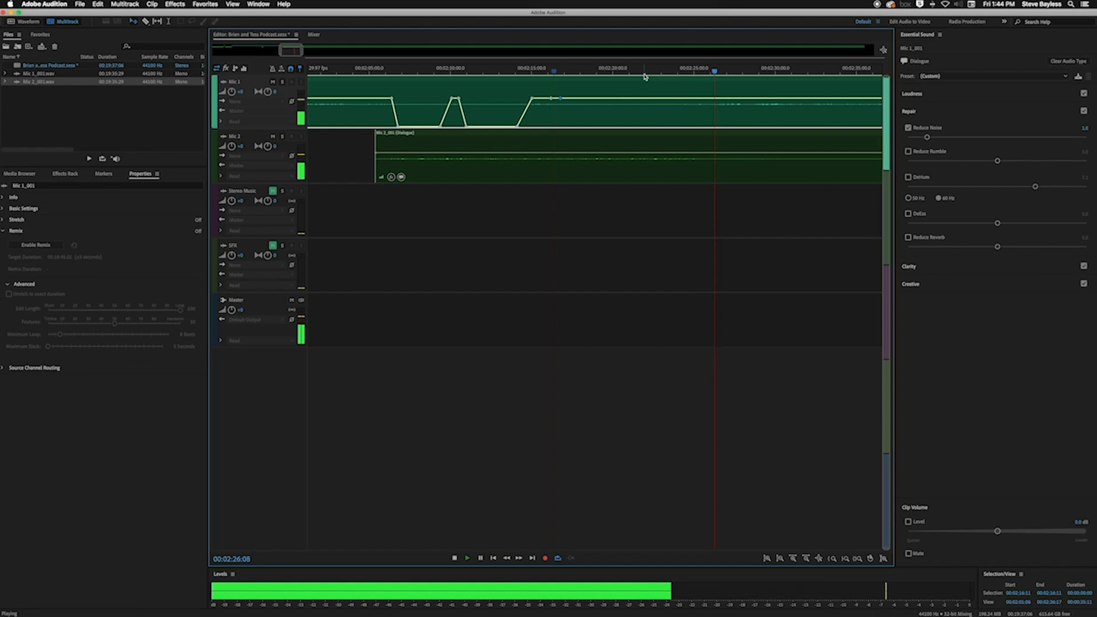
{"action": "key", "text": "space"}
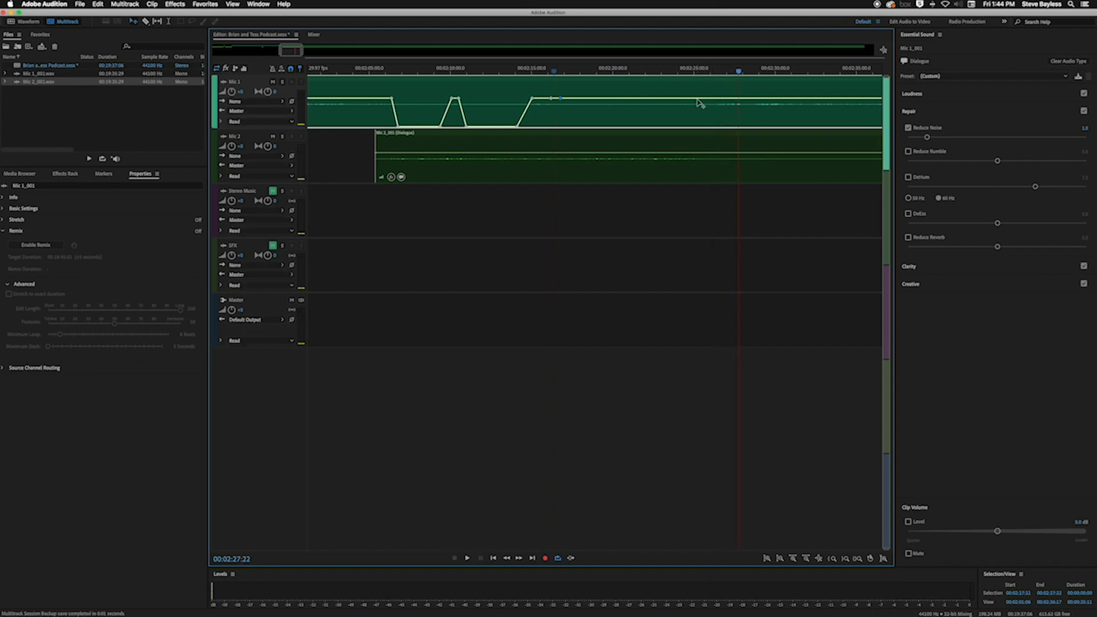
{"action": "left_click", "coordinate": [685, 99]}
{"action": "left_click_drag", "start_coordinate": [607, 103], "coordinate": [610, 140]}
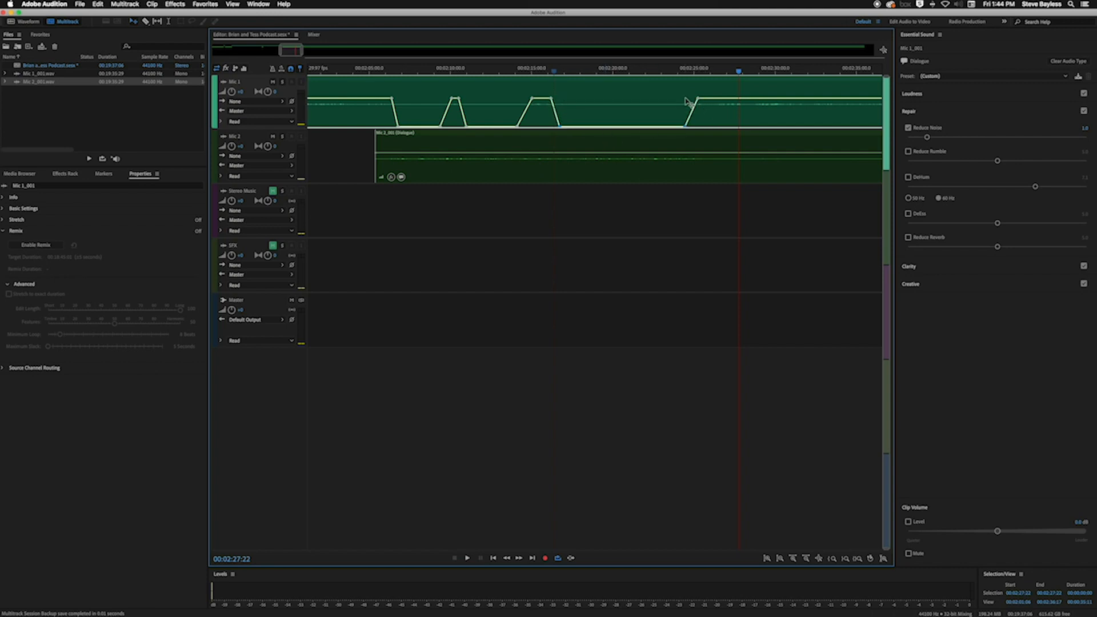
Add paired volume keyframes to the Mic 2 clip at about 00:02:25 and 00:03:27 and lower the volume between them to the minimum
{"action": "left_click", "coordinate": [698, 155]}
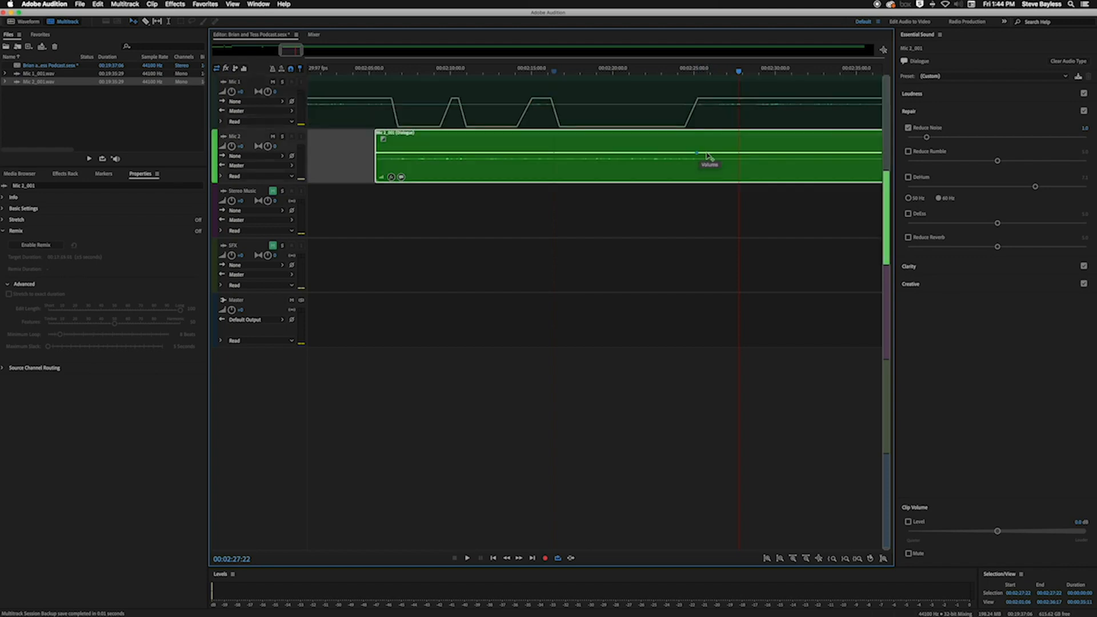
{"action": "scroll", "coordinate": [771, 159], "scroll_direction": "down", "scroll_amount": 2}
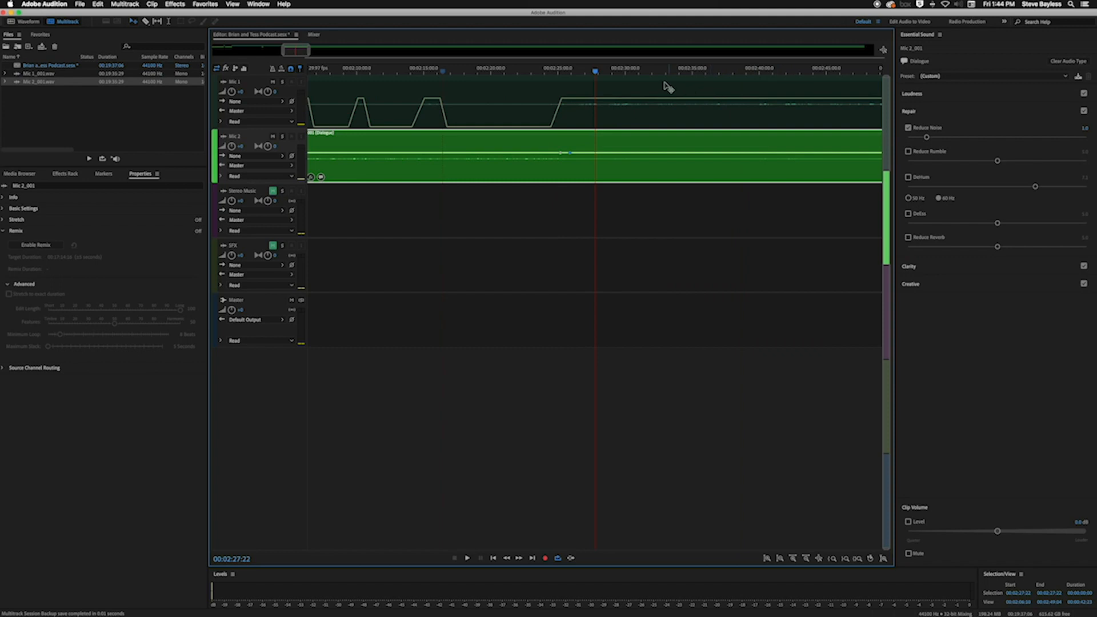
{"action": "left_click_drag", "start_coordinate": [595, 72], "coordinate": [803, 87]}
{"action": "scroll", "coordinate": [752, 99], "scroll_direction": "down", "scroll_amount": 2}
{"action": "scroll", "coordinate": [734, 164], "scroll_direction": "right", "scroll_amount": 10}
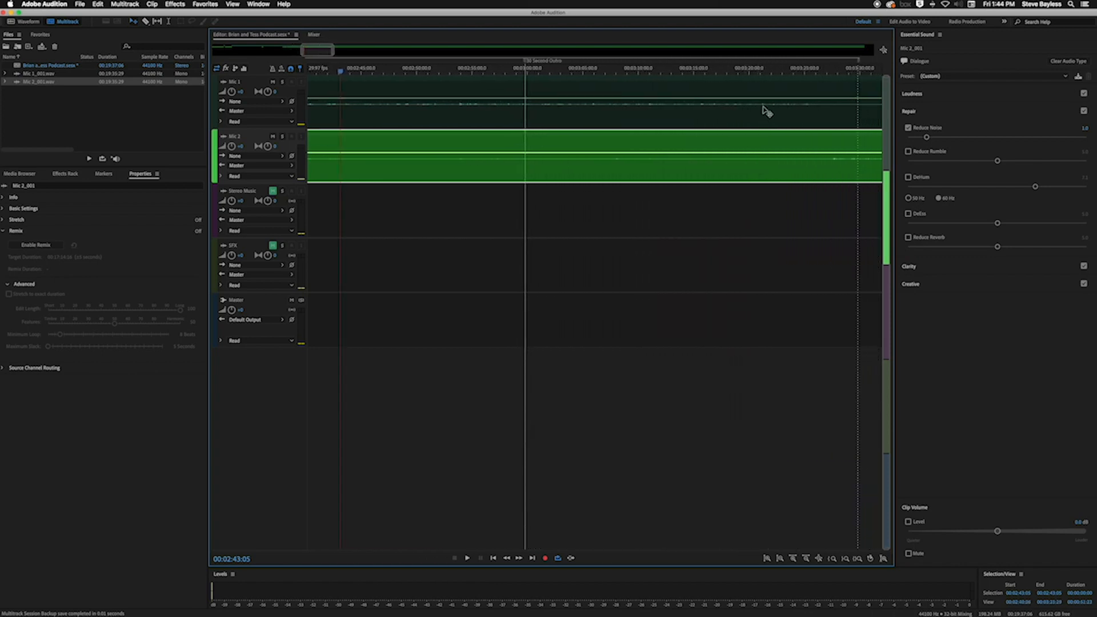
{"action": "left_click_drag", "start_coordinate": [811, 72], "coordinate": [827, 71]}
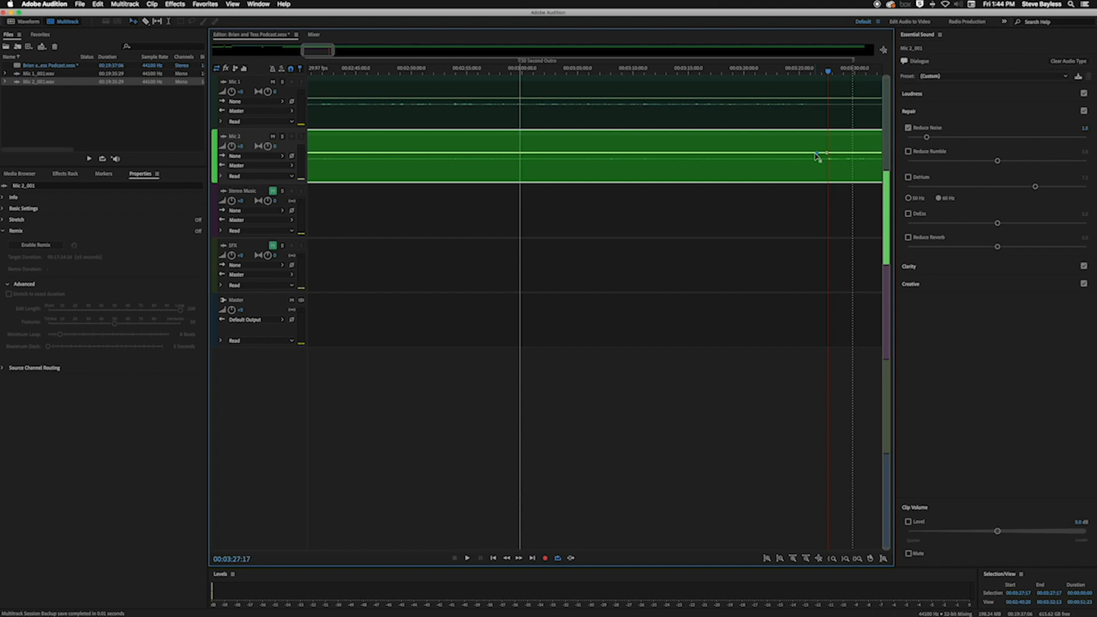
{"action": "left_click_drag", "start_coordinate": [554, 155], "coordinate": [554, 185]}
{"action": "key", "text": "minus"}
{"action": "key", "text": "minus"}
{"action": "key", "text": "minus"}
{"action": "key", "text": "minus"}
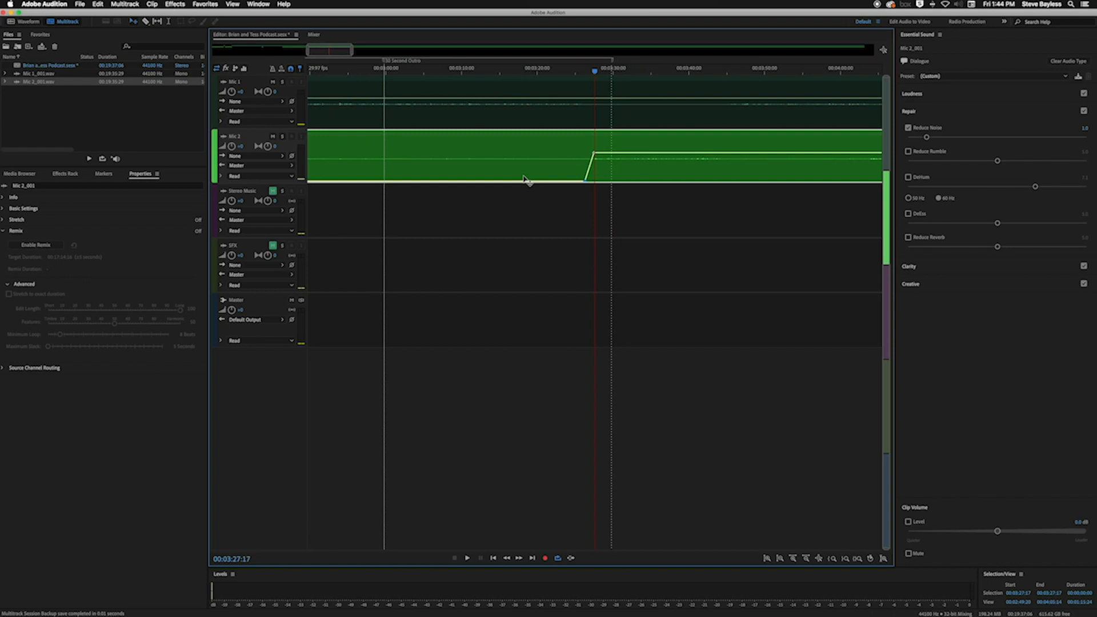
Play both tracks from the start of the Mic 2 clip at 00:02:05:14 to about 00:02:13 to check the volume dips
{"action": "left_click", "coordinate": [522, 213]}
{"action": "scroll", "coordinate": [524, 213], "scroll_direction": "left", "scroll_amount": 3}
{"action": "scroll", "coordinate": [524, 213], "scroll_direction": "left", "scroll_amount": 5}
{"action": "left_click", "coordinate": [442, 71]}
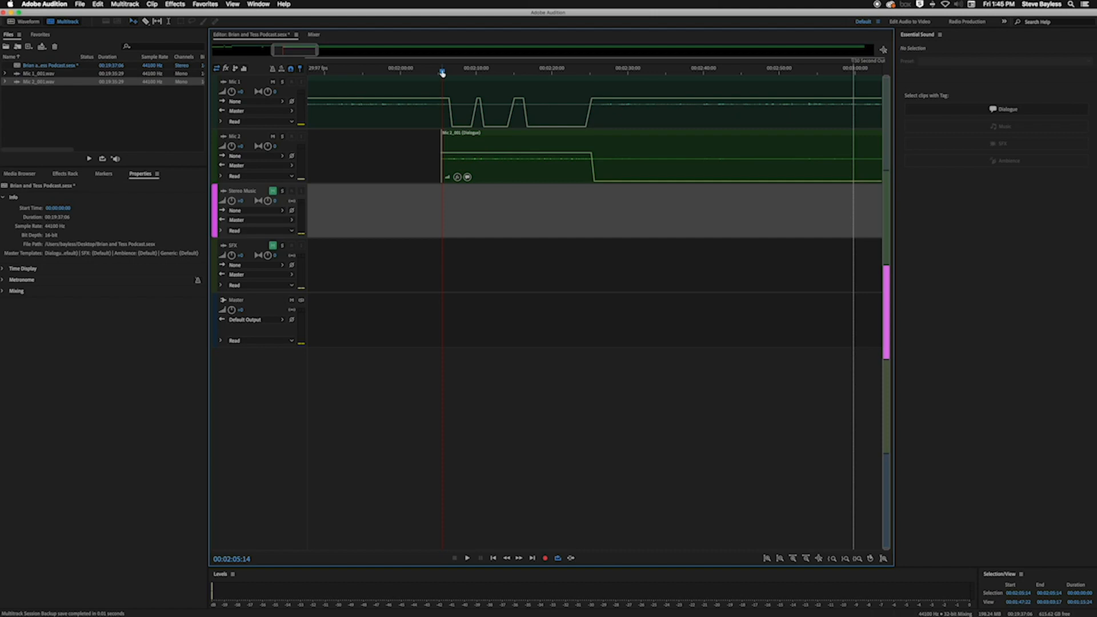
{"action": "key", "text": "space"}
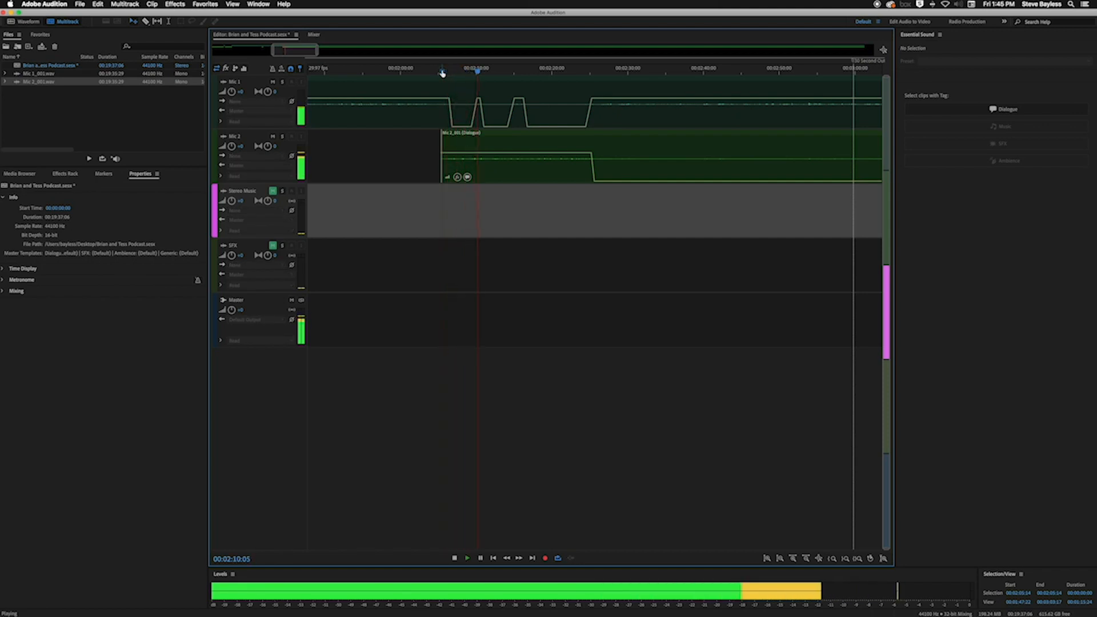
{"action": "key", "text": "space"}
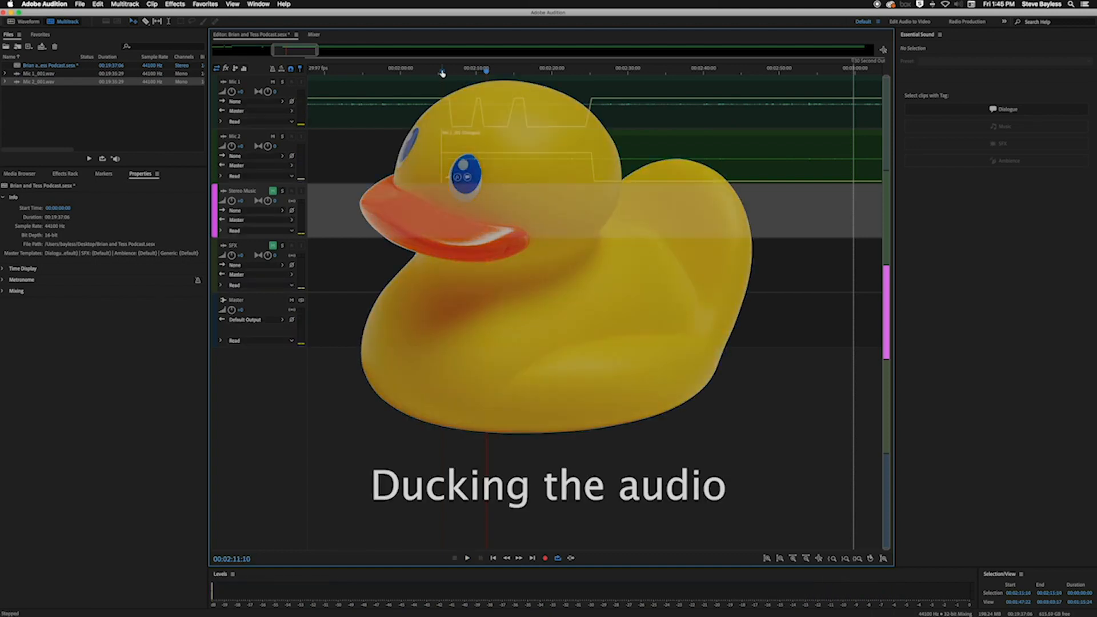
{"action": "key", "text": "space"}
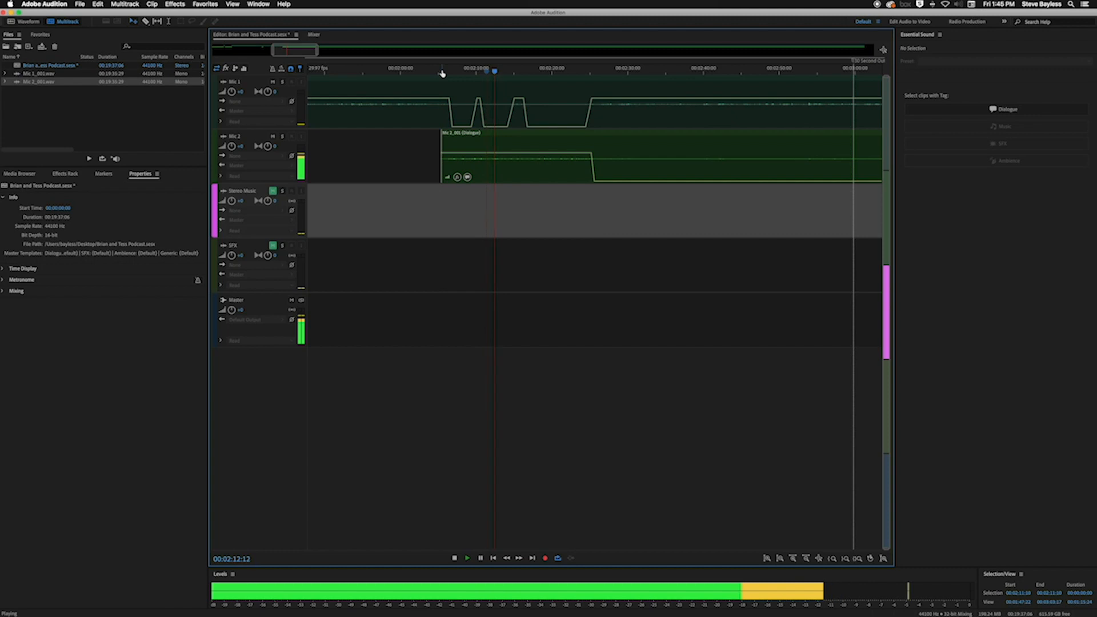
{"action": "key", "text": "space"}
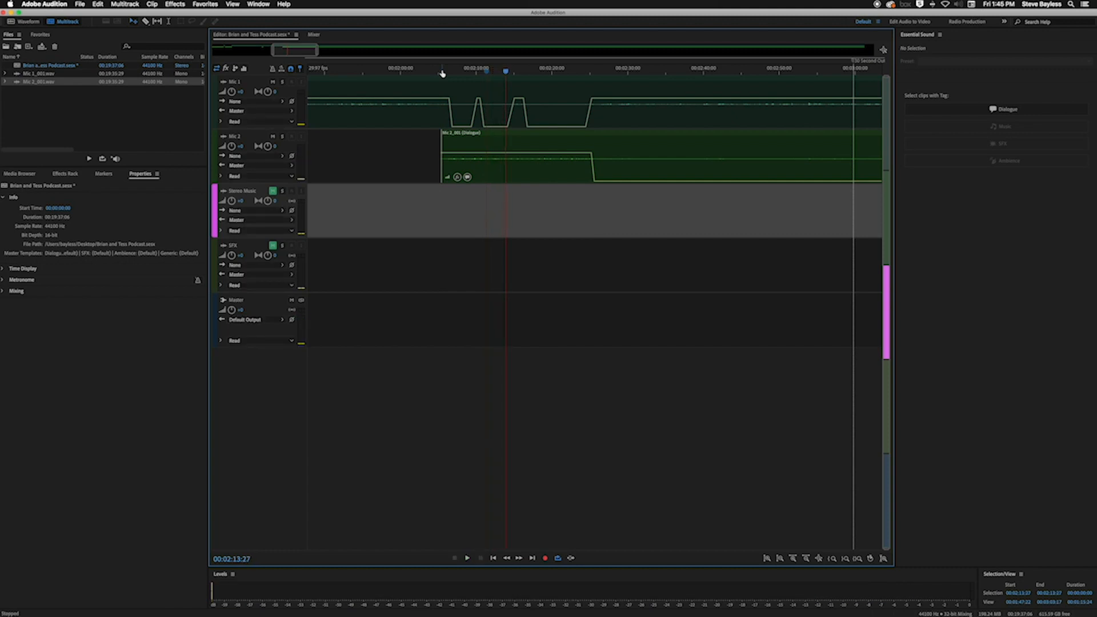
{"action": "scroll", "coordinate": [443, 73], "scroll_direction": "left", "scroll_amount": 15}
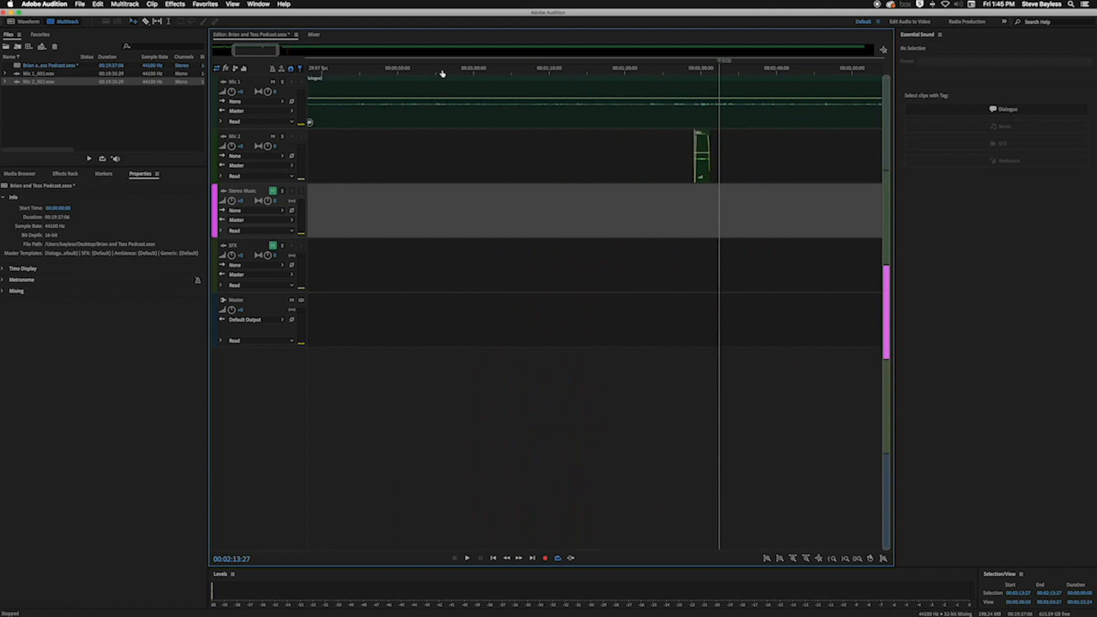
Examine the volume dips and clip layout of Mic 1 and Mic 2 across the timeline, and return the playhead to the session start
{"action": "scroll", "coordinate": [442, 73], "scroll_direction": "left", "scroll_amount": 4}
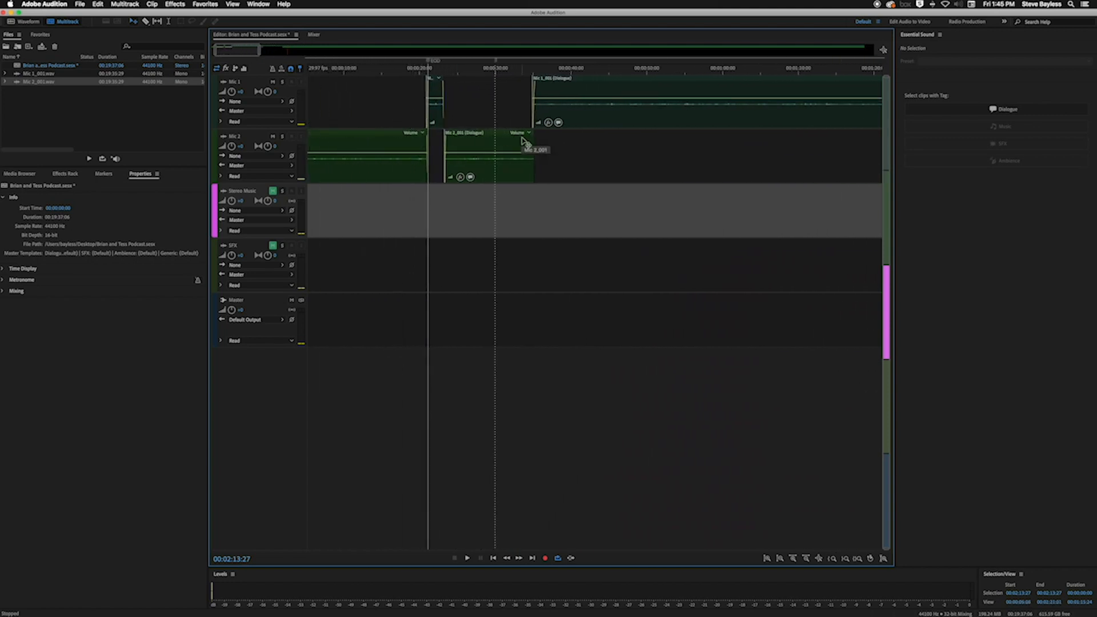
{"action": "scroll", "coordinate": [522, 141], "scroll_direction": "right", "scroll_amount": 2}
{"action": "scroll", "coordinate": [522, 141], "scroll_direction": "right", "scroll_amount": 20}
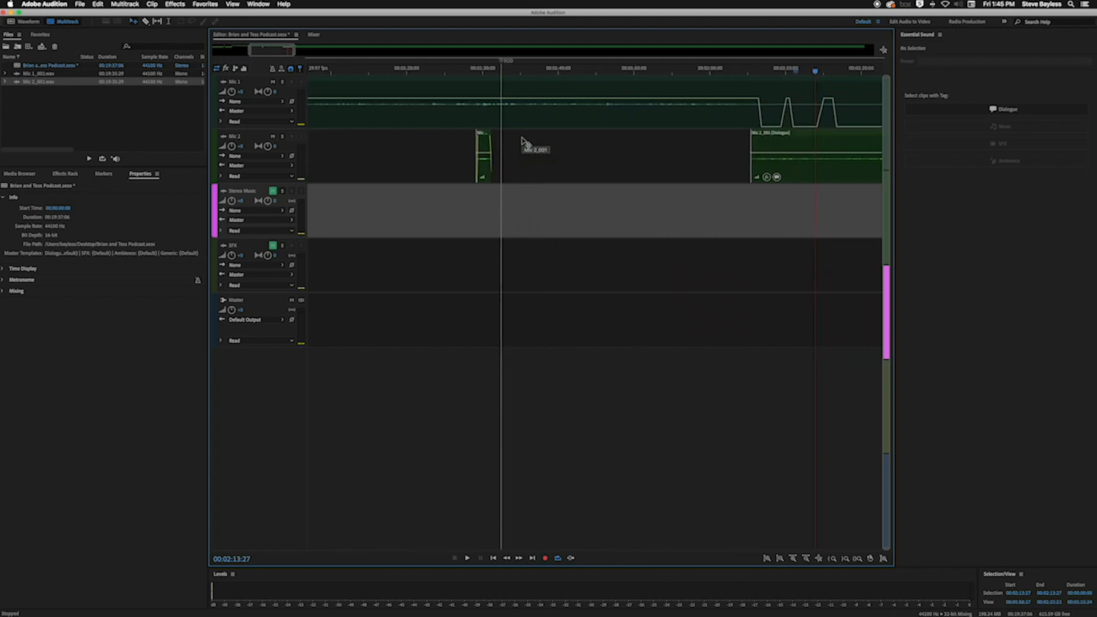
{"action": "scroll", "coordinate": [522, 141], "scroll_direction": "right", "scroll_amount": 2}
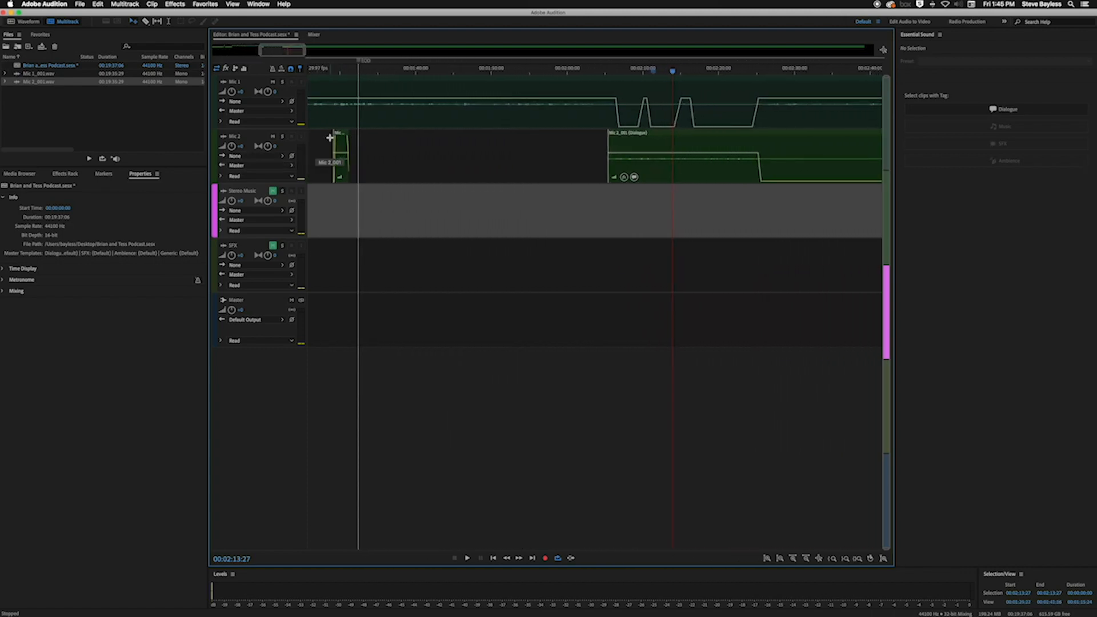
{"action": "left_click", "coordinate": [633, 85]}
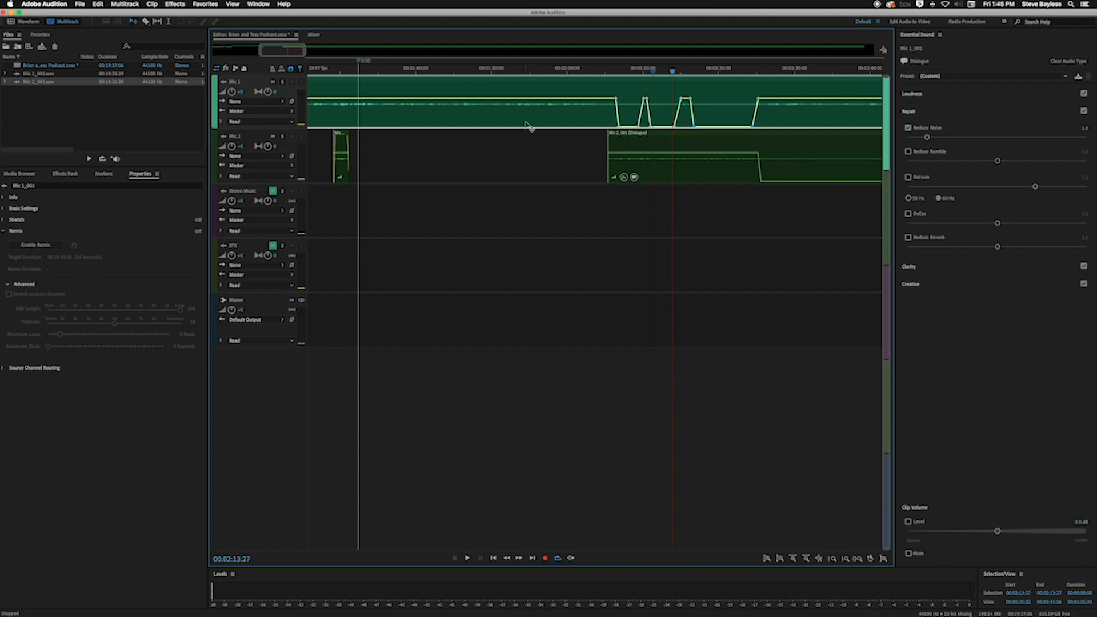
{"action": "scroll", "coordinate": [530, 126], "scroll_direction": "down", "scroll_amount": 5}
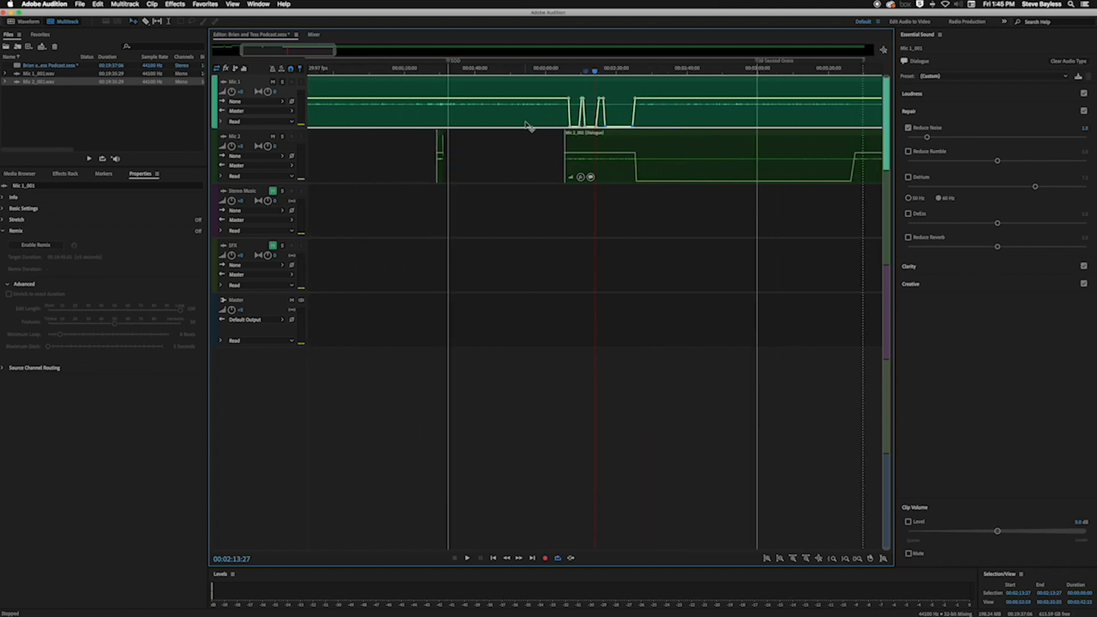
{"action": "scroll", "coordinate": [530, 126], "scroll_direction": "down", "scroll_amount": 5}
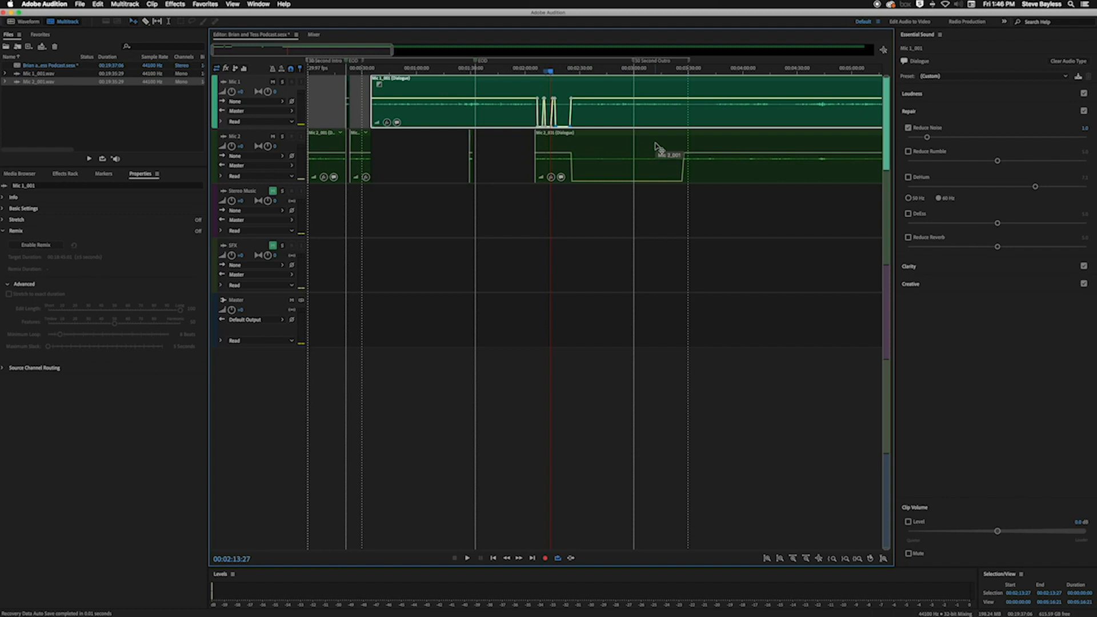
{"action": "key", "text": "Home"}
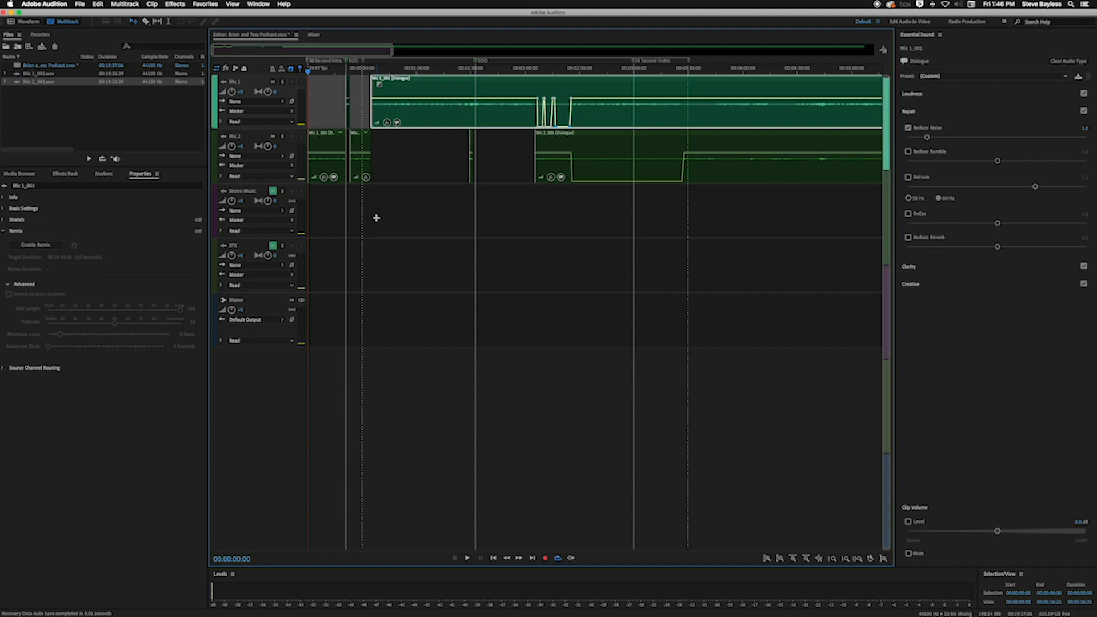
Import the FC_CHAP495_14 Horizon Sunrise Instrumental WAV from the tutorial materials on the Desktop
{"action": "left_click", "coordinate": [65, 120]}
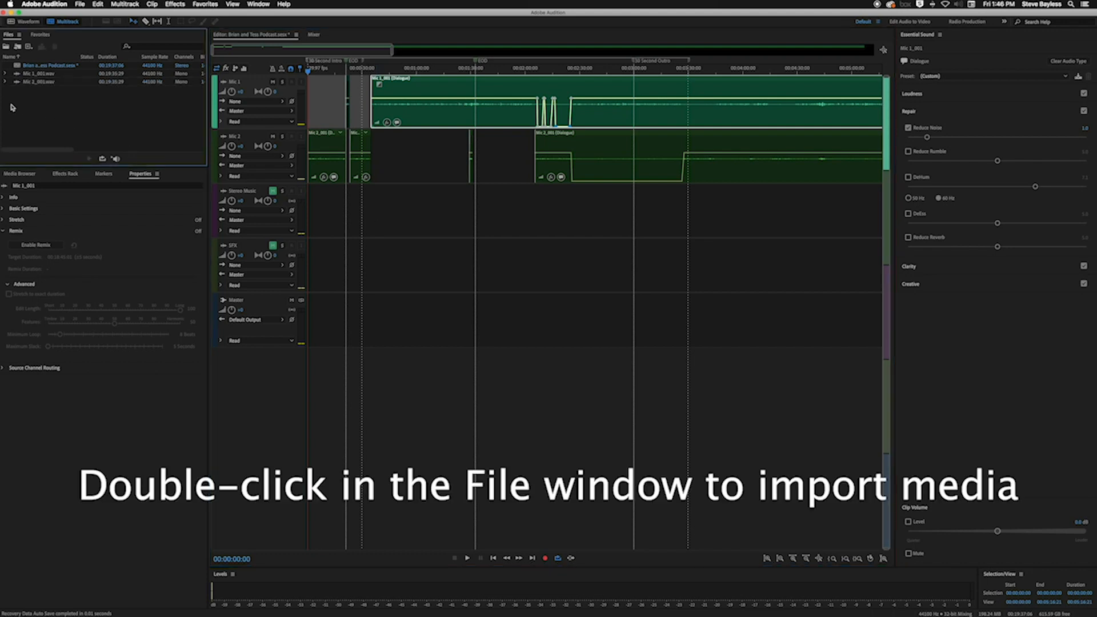
{"action": "double_click", "coordinate": [65, 120]}
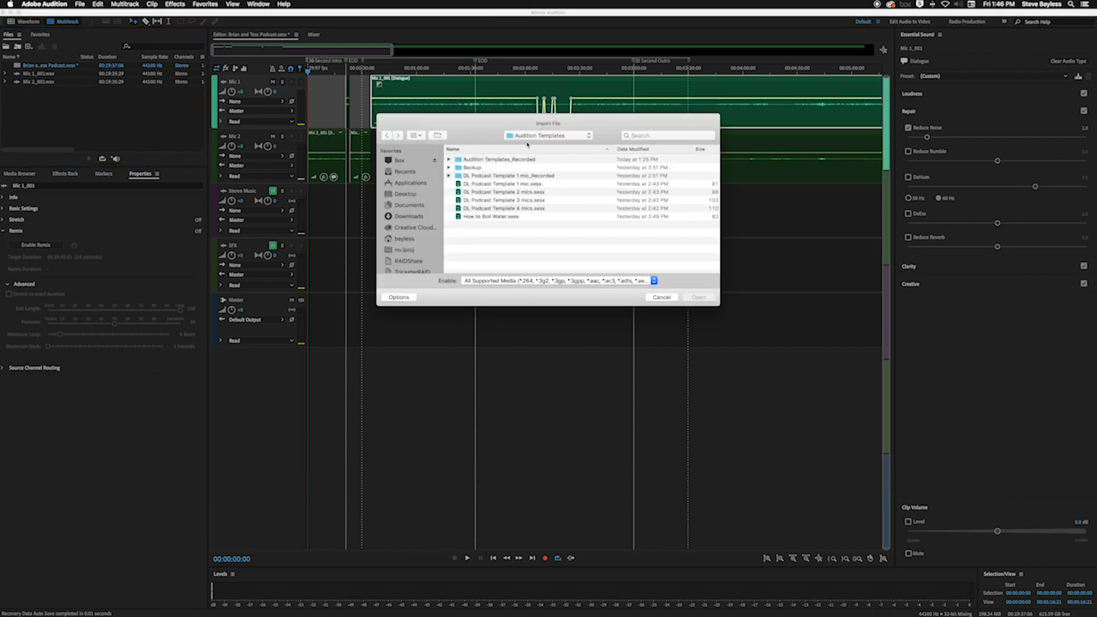
{"action": "left_click", "coordinate": [547, 136]}
{"action": "left_click", "coordinate": [574, 152]}
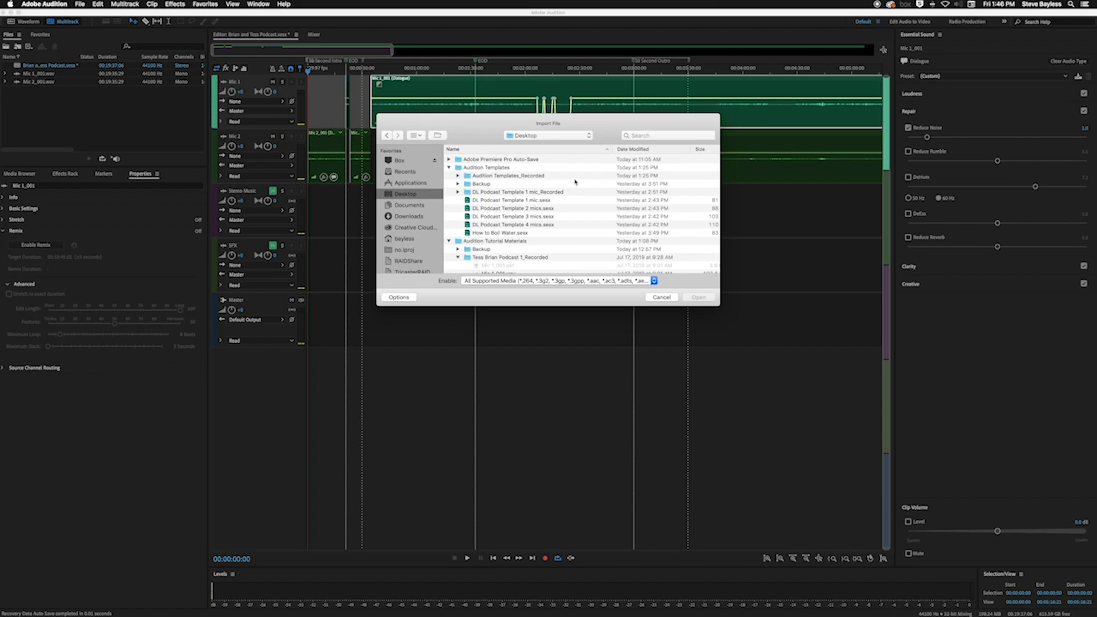
{"action": "scroll", "coordinate": [525, 258], "scroll_direction": "down", "scroll_amount": 8}
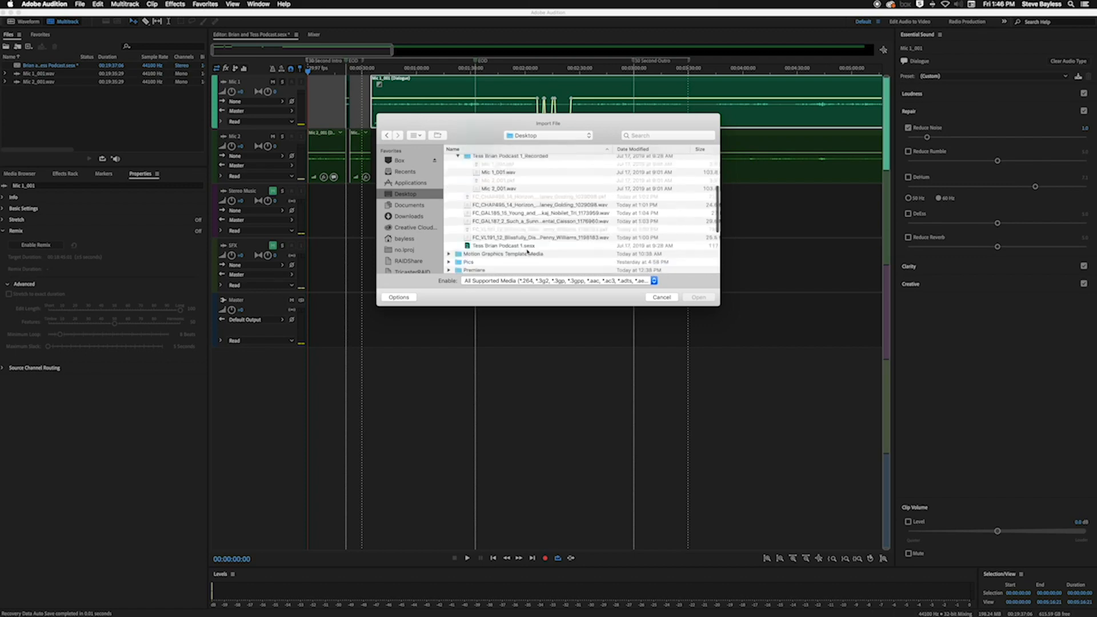
{"action": "scroll", "coordinate": [526, 254], "scroll_direction": "up", "scroll_amount": 2}
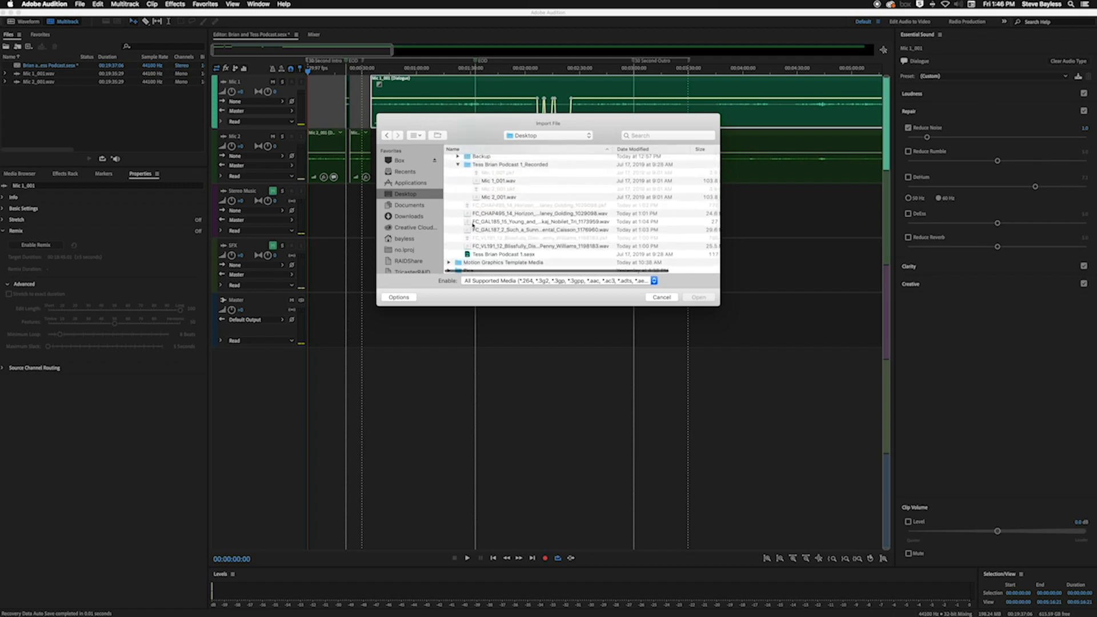
{"action": "left_click", "coordinate": [474, 221]}
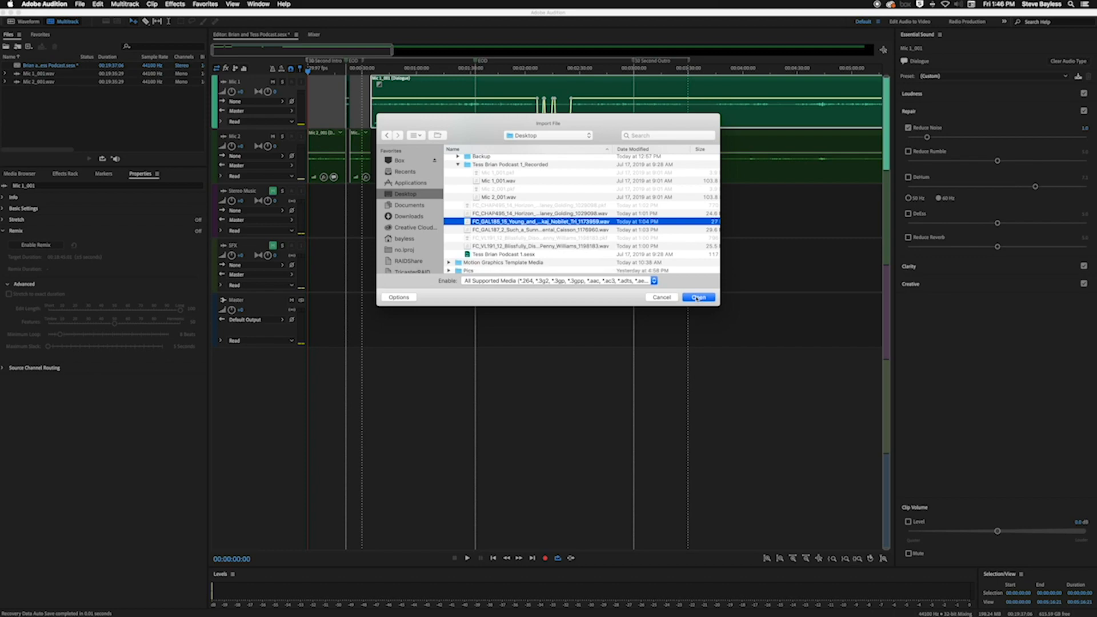
{"action": "left_click", "coordinate": [472, 213]}
{"action": "left_click", "coordinate": [698, 297]}
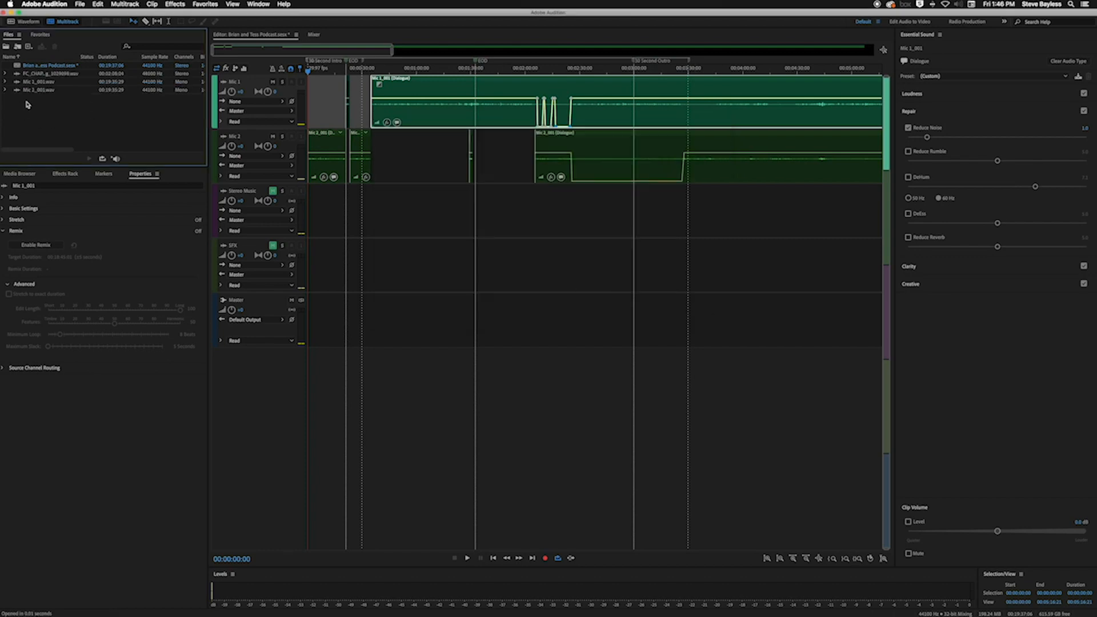
Play the opening of the Horizon Sunrise music in the waveform editor and remove the file from the project
{"action": "double_click", "coordinate": [18, 74]}
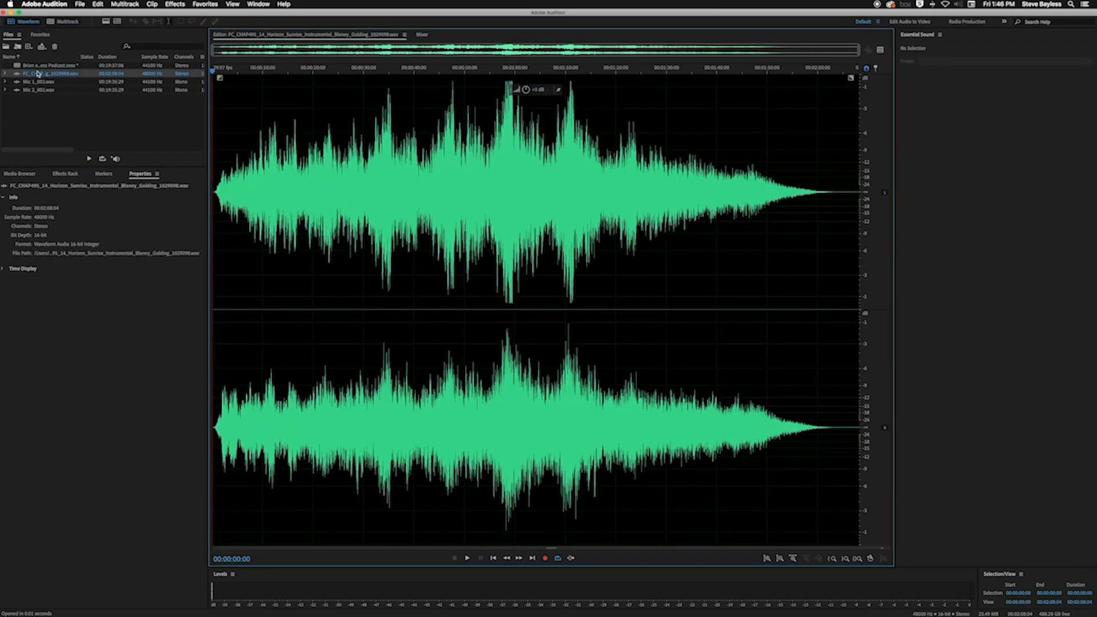
{"action": "key", "text": "space"}
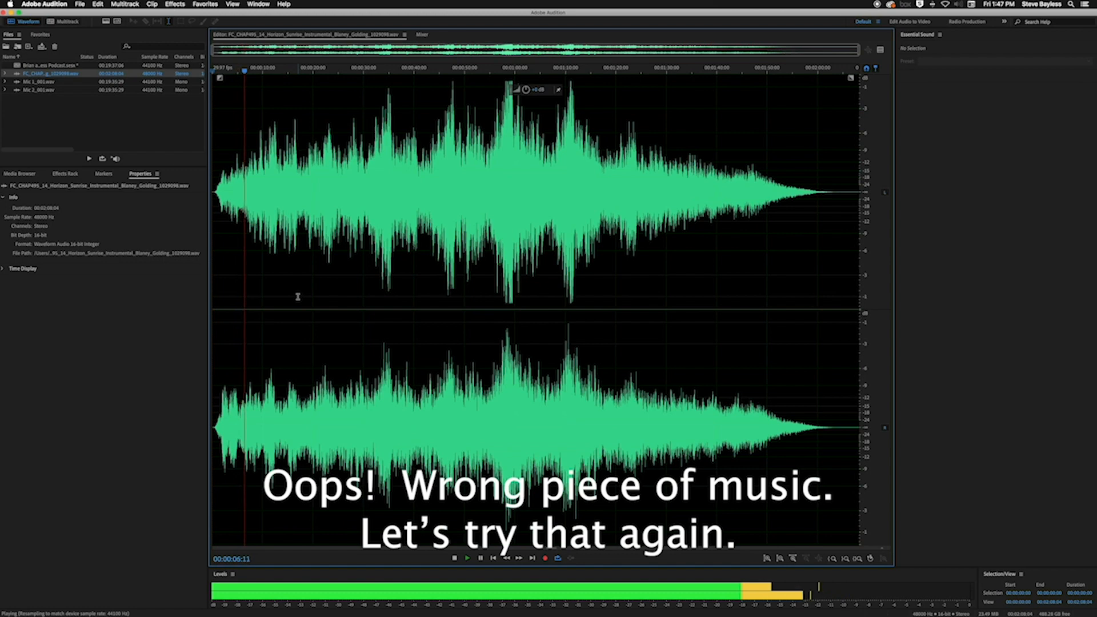
{"action": "key", "text": "space"}
{"action": "left_click", "coordinate": [22, 73]}
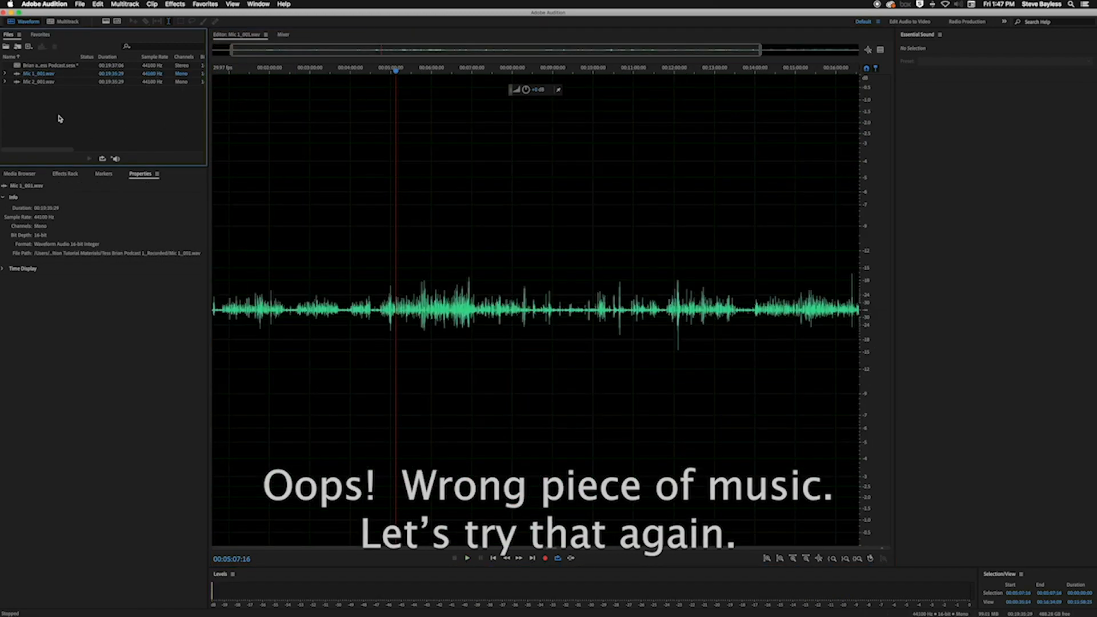
Import the FC_GAL185_15 Young and Free Instrumental WAV and play its first few seconds
{"action": "key", "text": "super+o"}
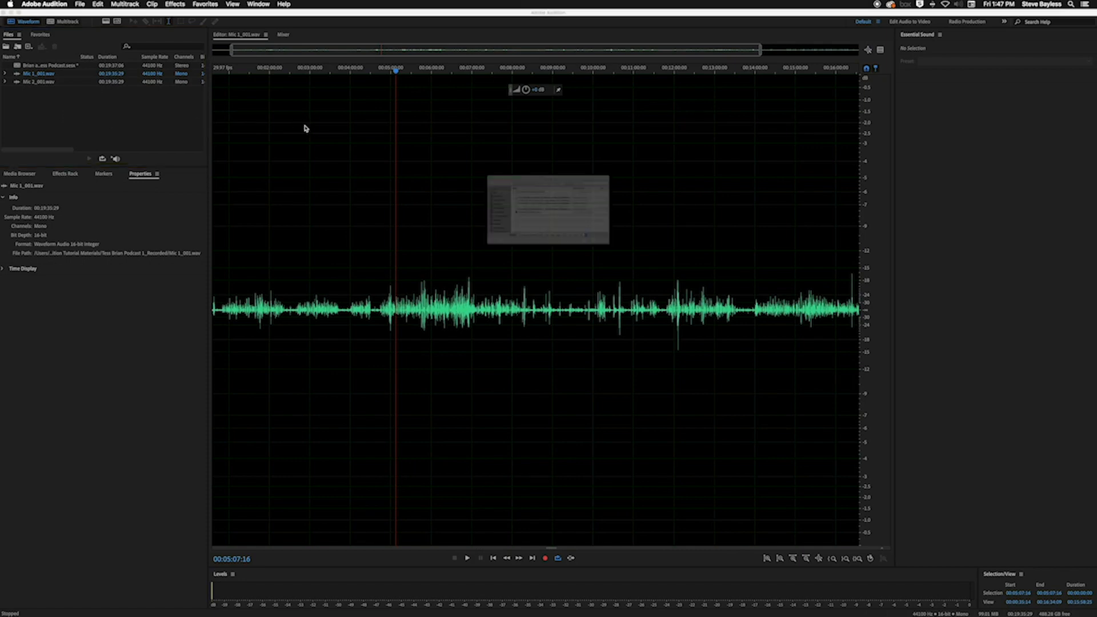
{"action": "left_click", "coordinate": [487, 226]}
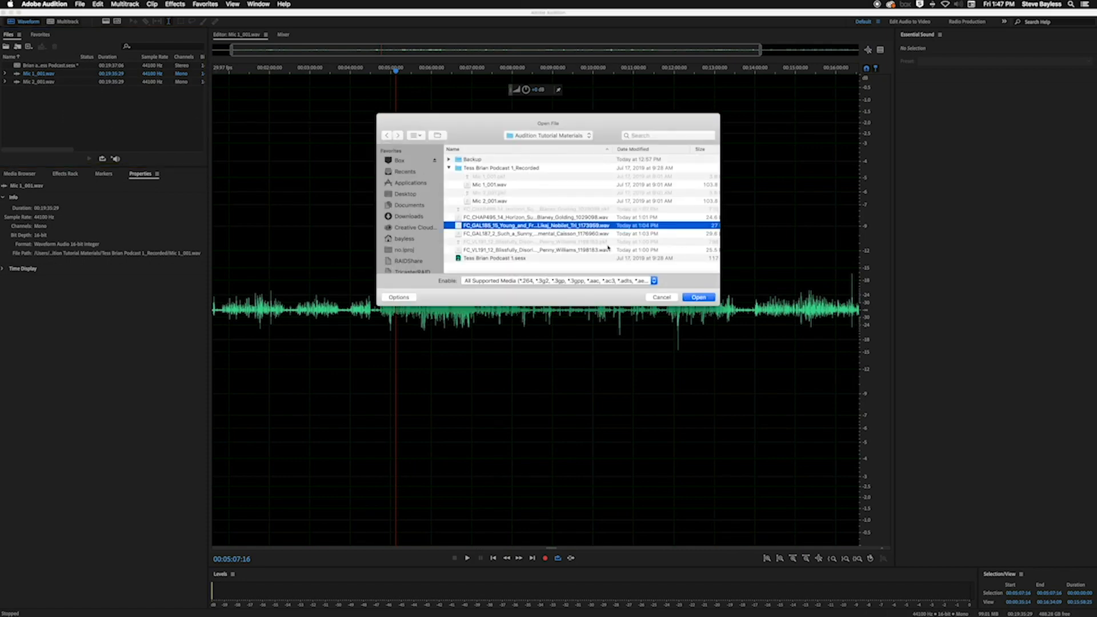
{"action": "left_click", "coordinate": [696, 297]}
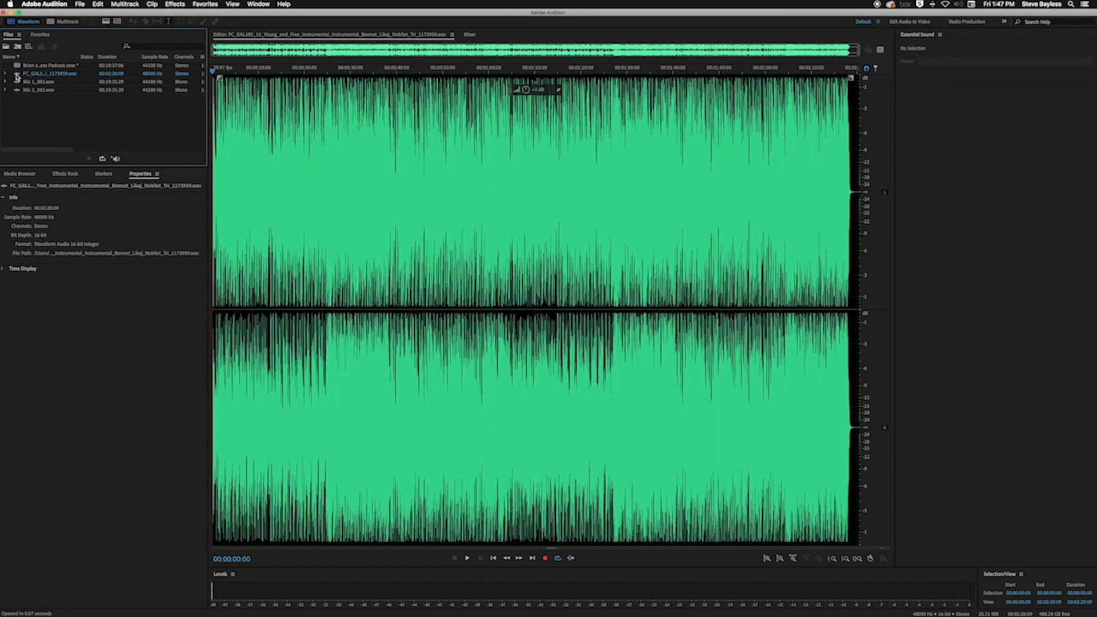
{"action": "key", "text": "space"}
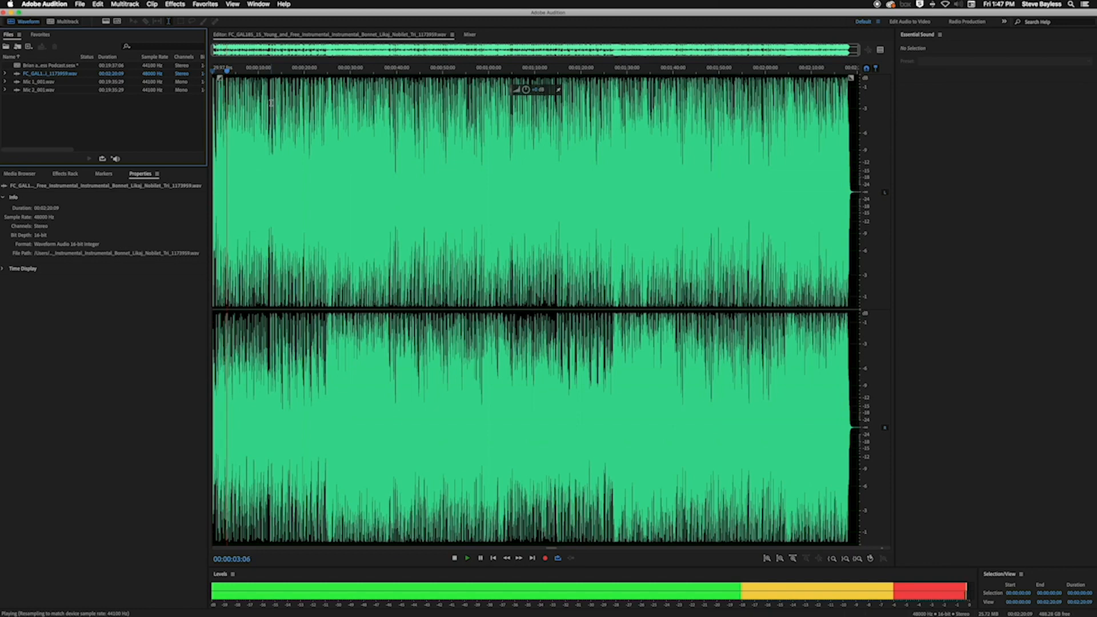
{"action": "key", "text": "space"}
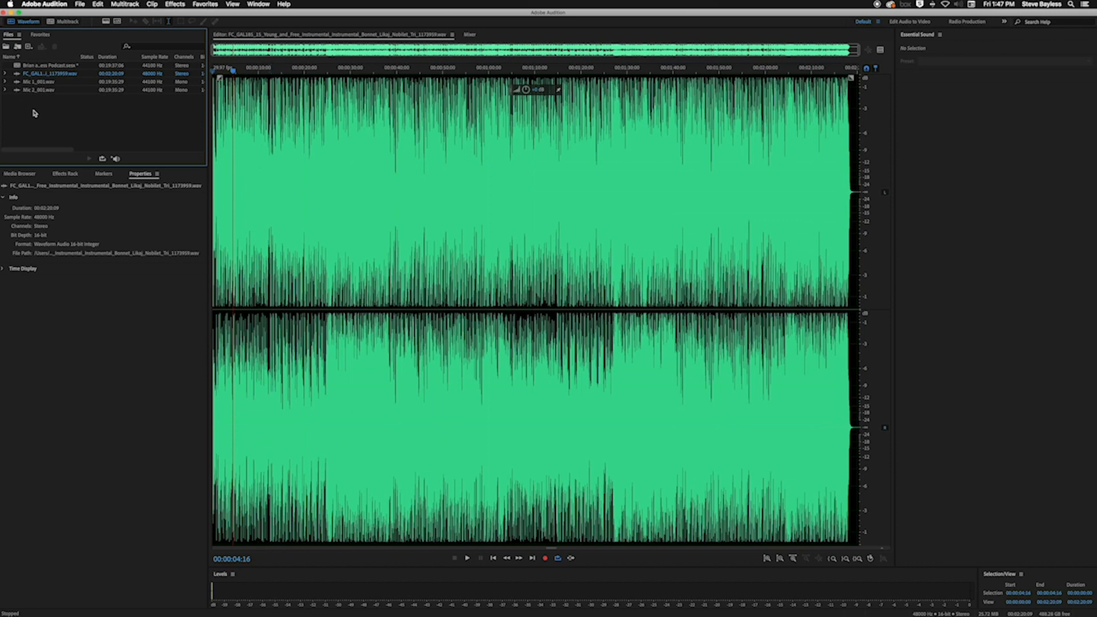
Place the Young and Free music at the start of the session's Stereo Music track, accepting a copy conformed to the session sample rate
{"action": "double_click", "coordinate": [17, 68]}
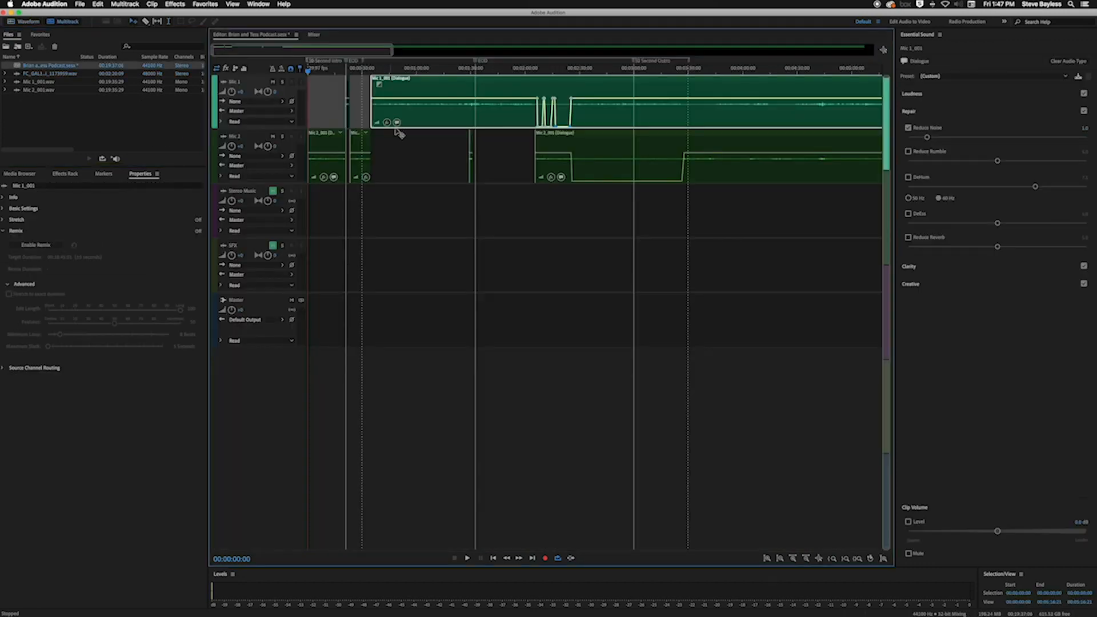
{"action": "left_click_drag", "start_coordinate": [17, 76], "coordinate": [304, 207]}
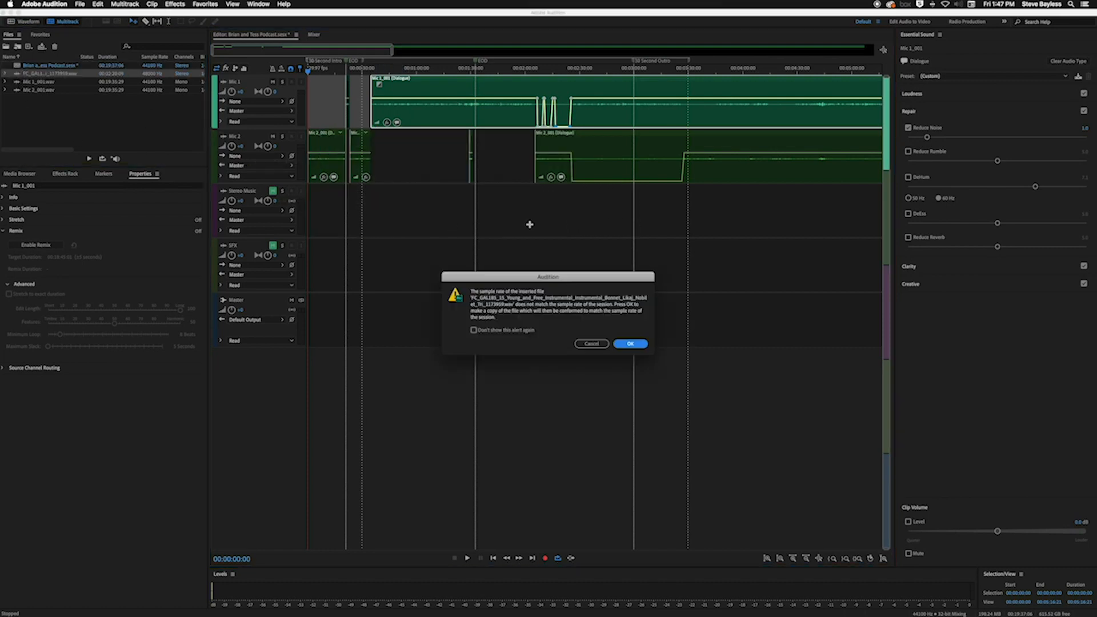
{"action": "left_click", "coordinate": [628, 344]}
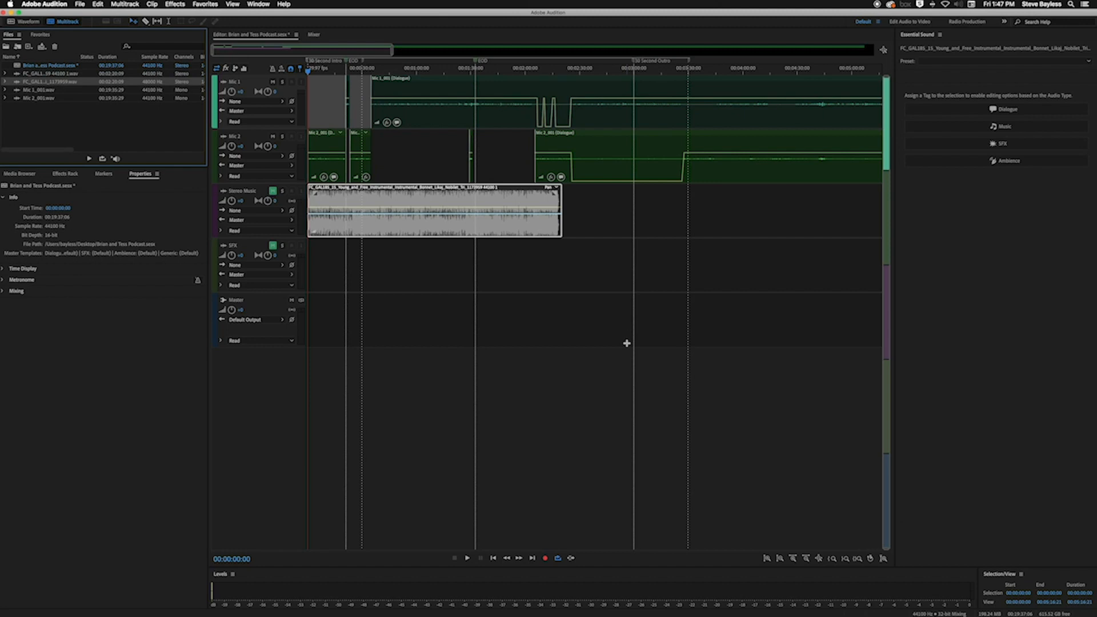
Return to the session start, deselect the music clip and play the first two seconds with the Stereo Music track muted
{"action": "left_click", "coordinate": [405, 71]}
{"action": "left_click", "coordinate": [419, 71]}
{"action": "key", "text": "space"}
{"action": "key", "text": "Home"}
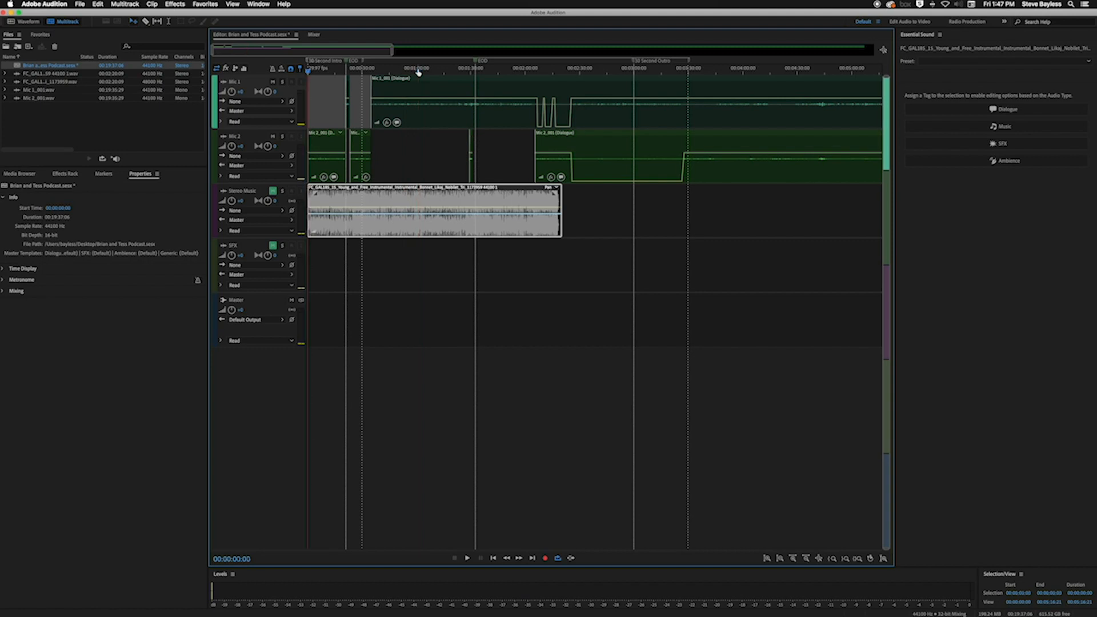
{"action": "key", "text": "equal"}
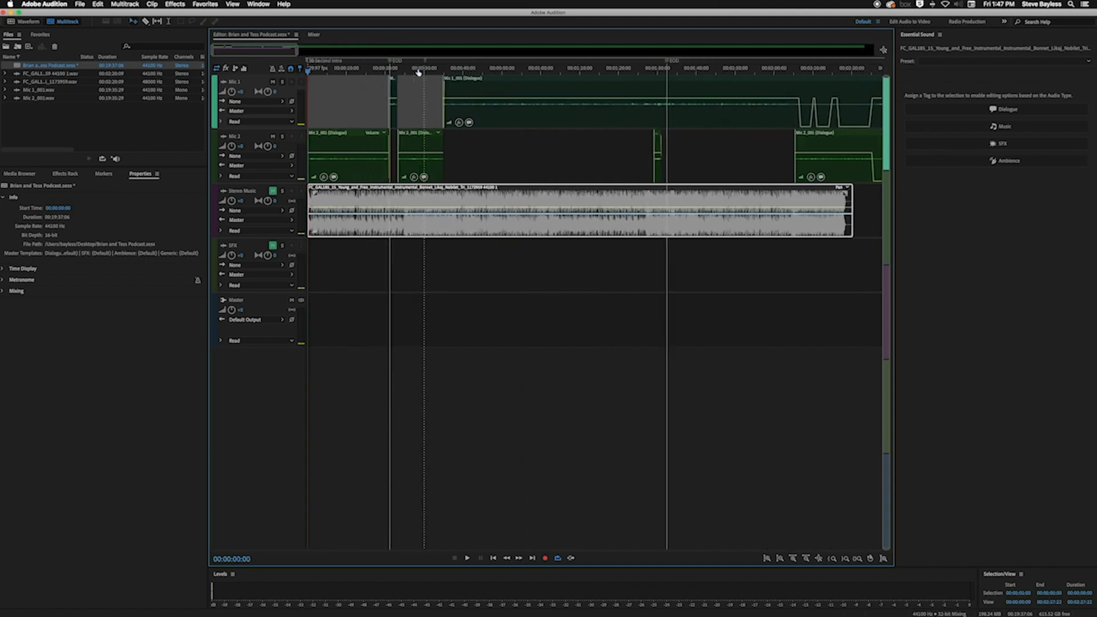
{"action": "key", "text": "equal"}
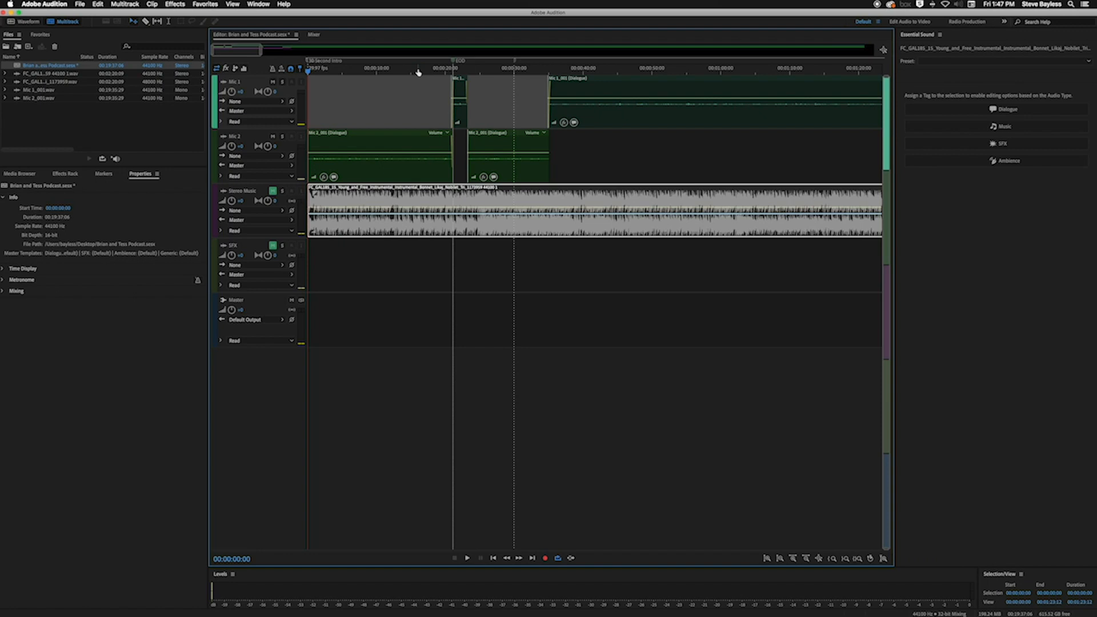
{"action": "left_click", "coordinate": [411, 253]}
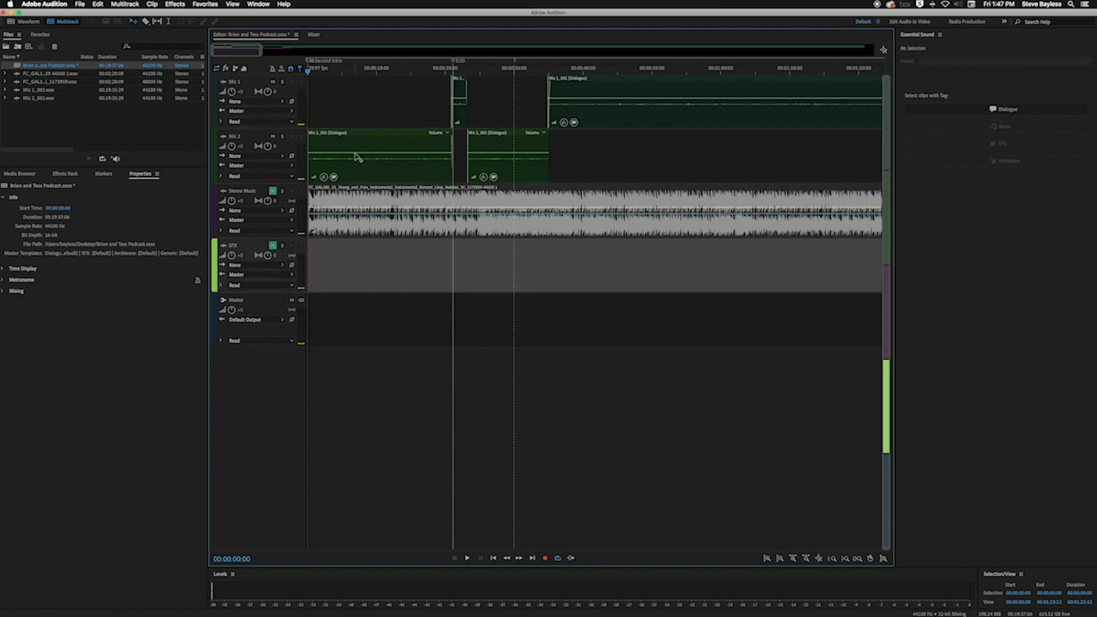
{"action": "key", "text": "space"}
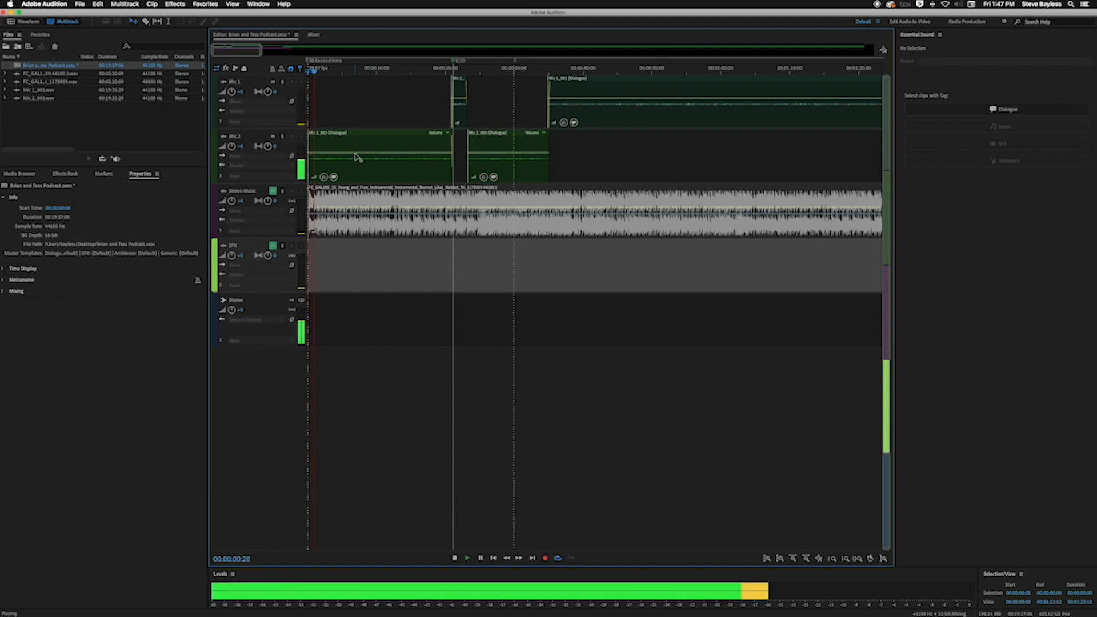
{"action": "key", "text": "equal"}
{"action": "key", "text": "space"}
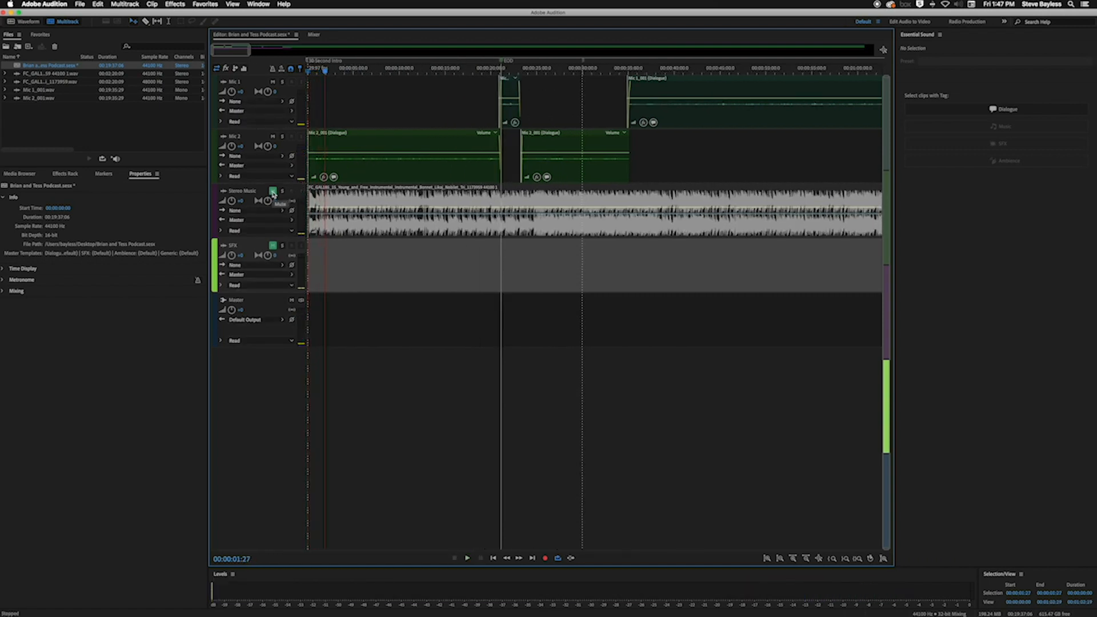
Unmute the Stereo Music track and play the first three seconds of the session
{"action": "left_click", "coordinate": [379, 222]}
{"action": "key", "text": "space"}
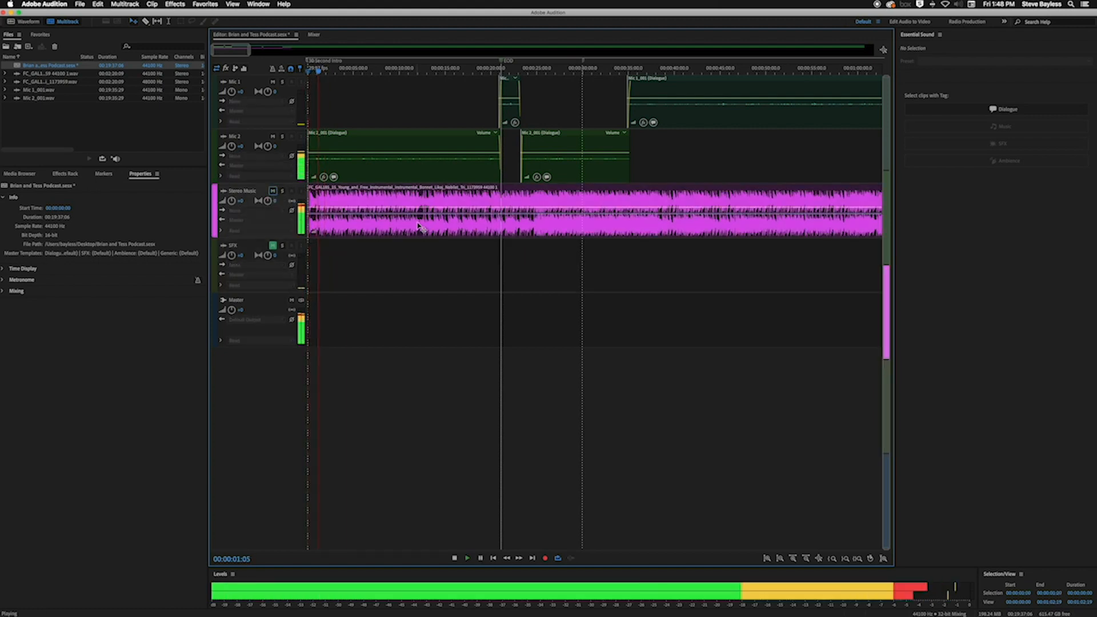
{"action": "key", "text": "space"}
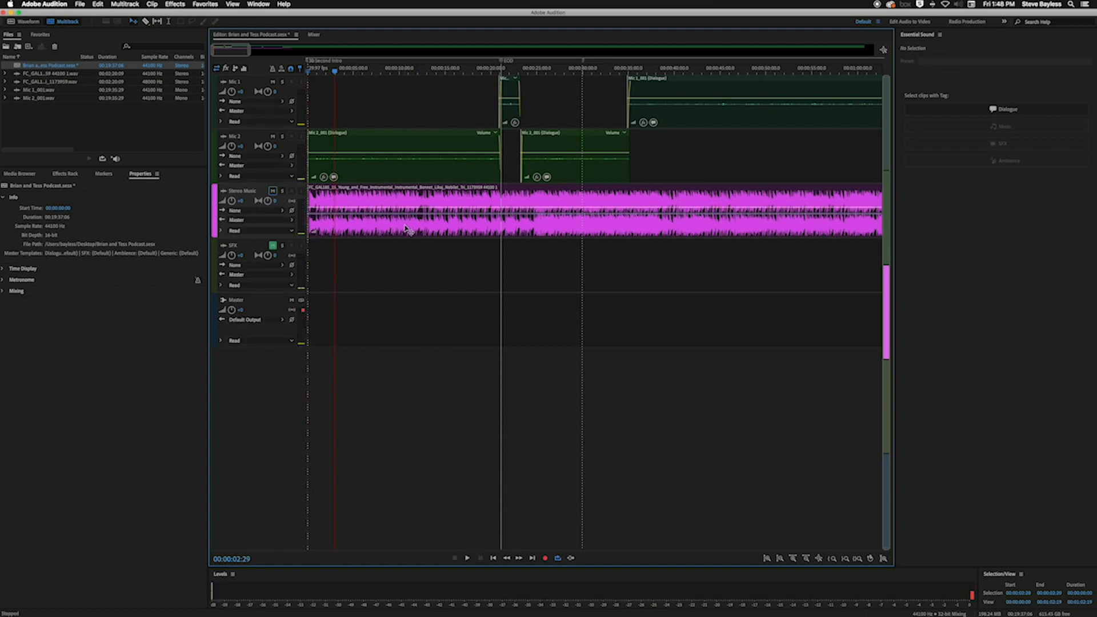
Lower the Stereo Music clip's volume to about -19 dB and play the session to hear it under the dialogue
{"action": "left_click", "coordinate": [407, 229]}
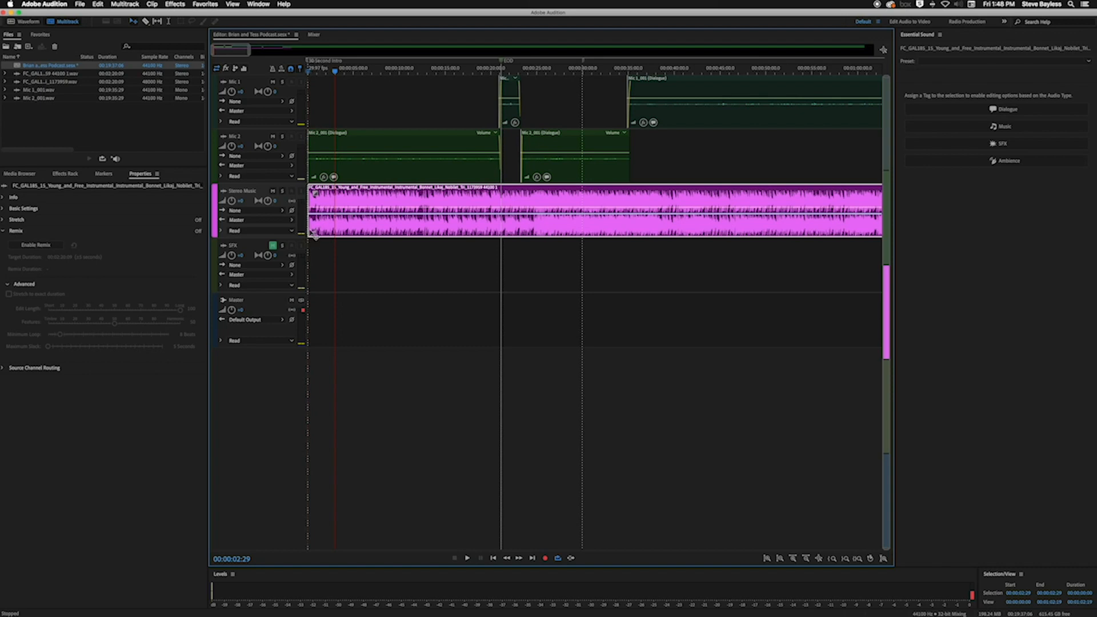
{"action": "left_click_drag", "start_coordinate": [314, 234], "coordinate": [286, 232]}
{"action": "key", "text": "space"}
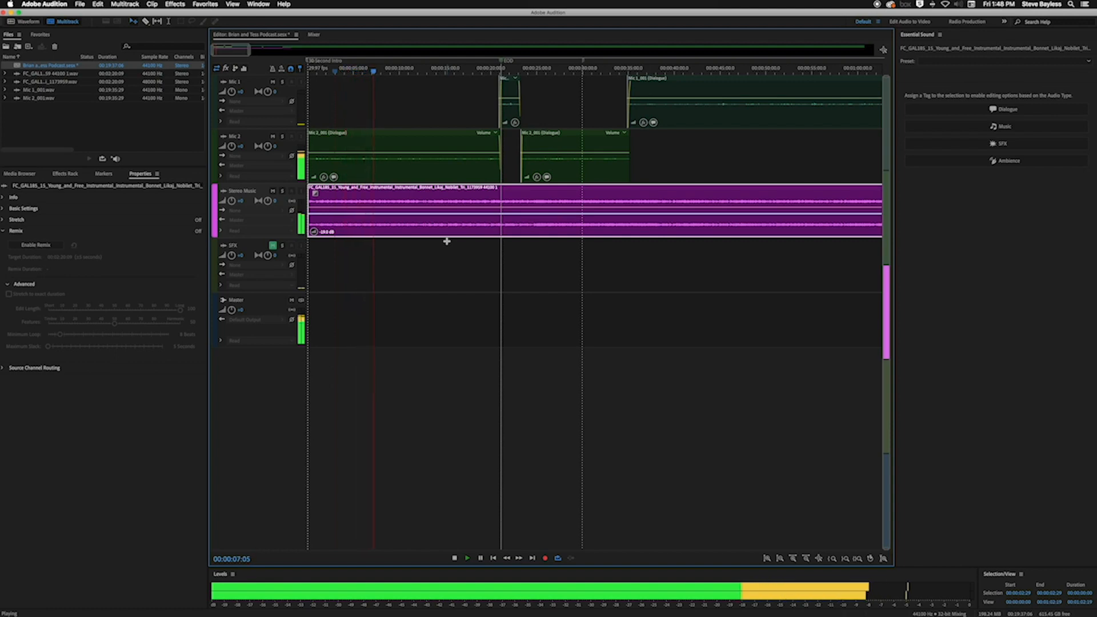
Stop playback, return to the session start and replay the first two seconds
{"action": "key", "text": "space"}
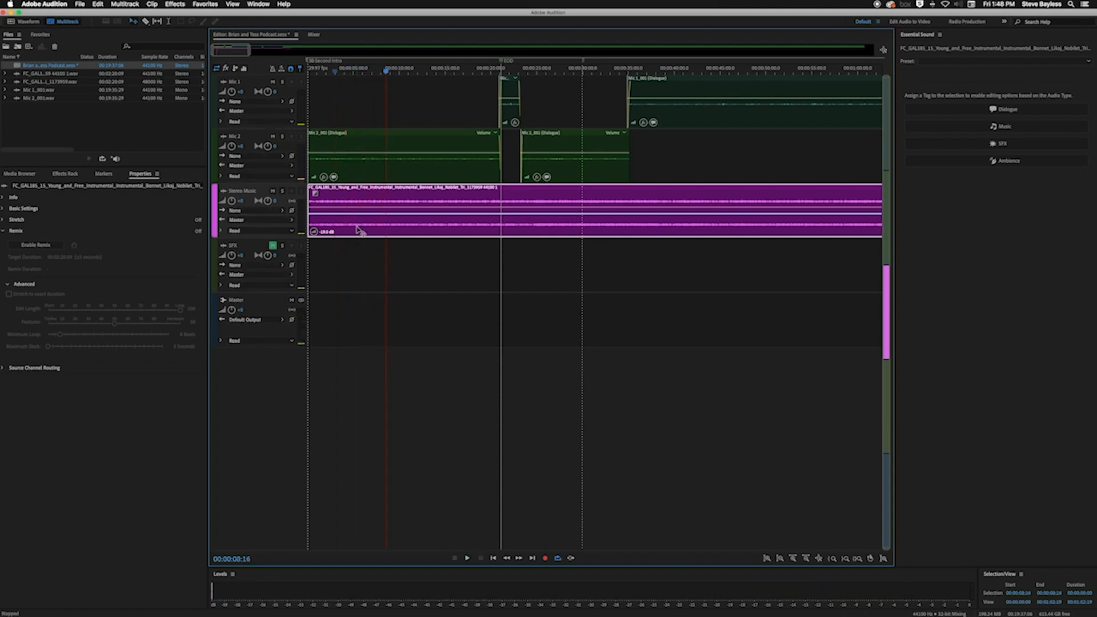
{"action": "key", "text": "Home"}
{"action": "key", "text": "space"}
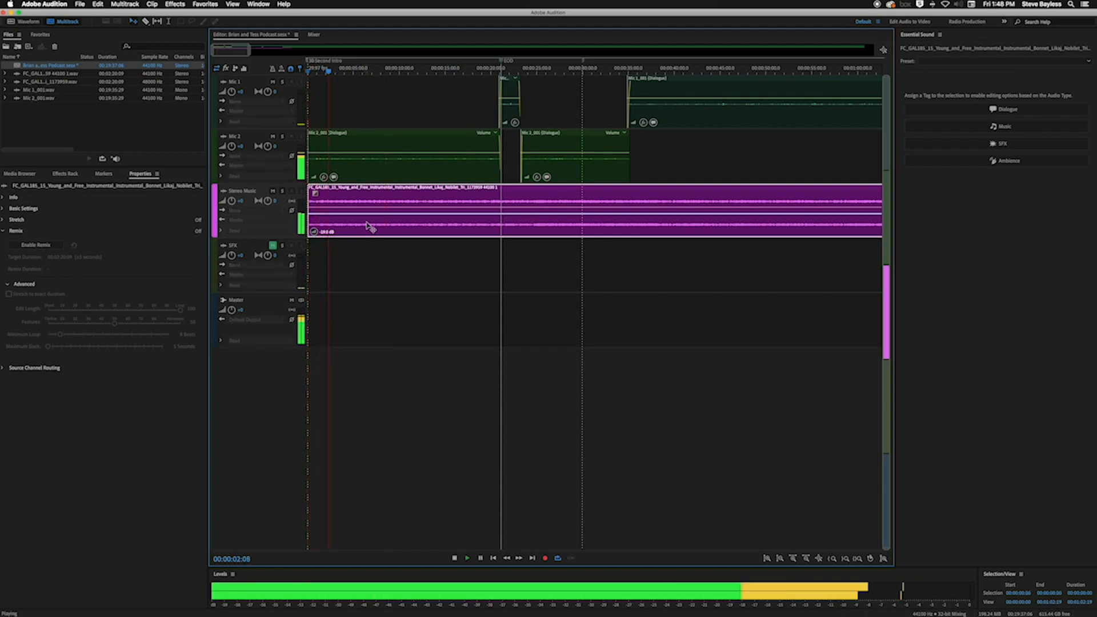
{"action": "key", "text": "space"}
Lower the Stereo Music clip's volume to about -30 dB and play the session's first 25 seconds
{"action": "left_click_drag", "start_coordinate": [324, 234], "coordinate": [324, 251]}
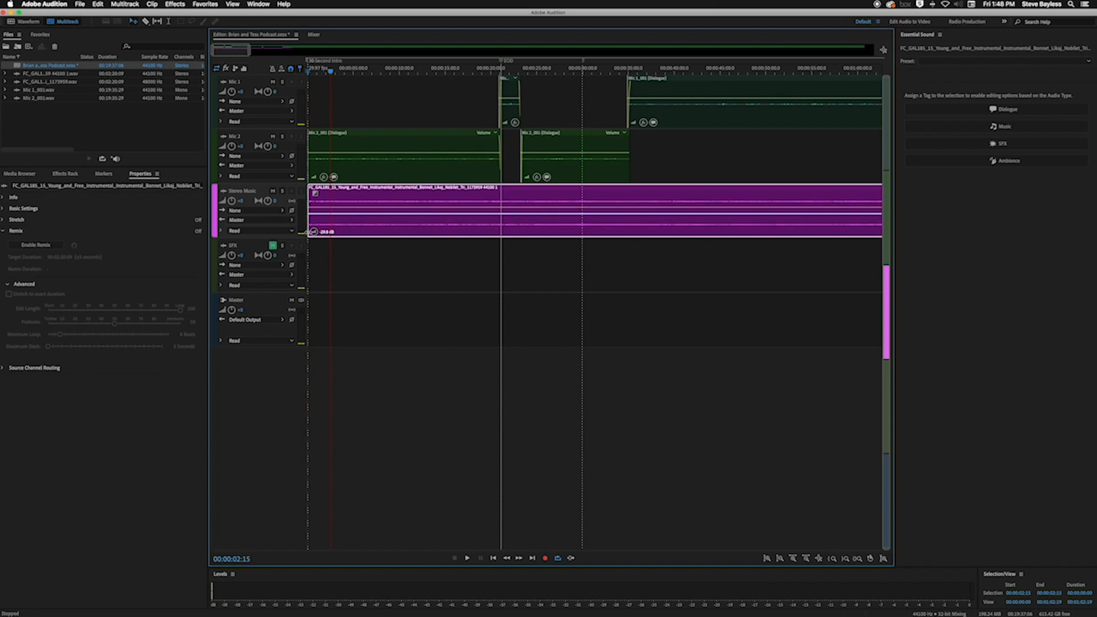
{"action": "key", "text": "Home"}
{"action": "key", "text": "space"}
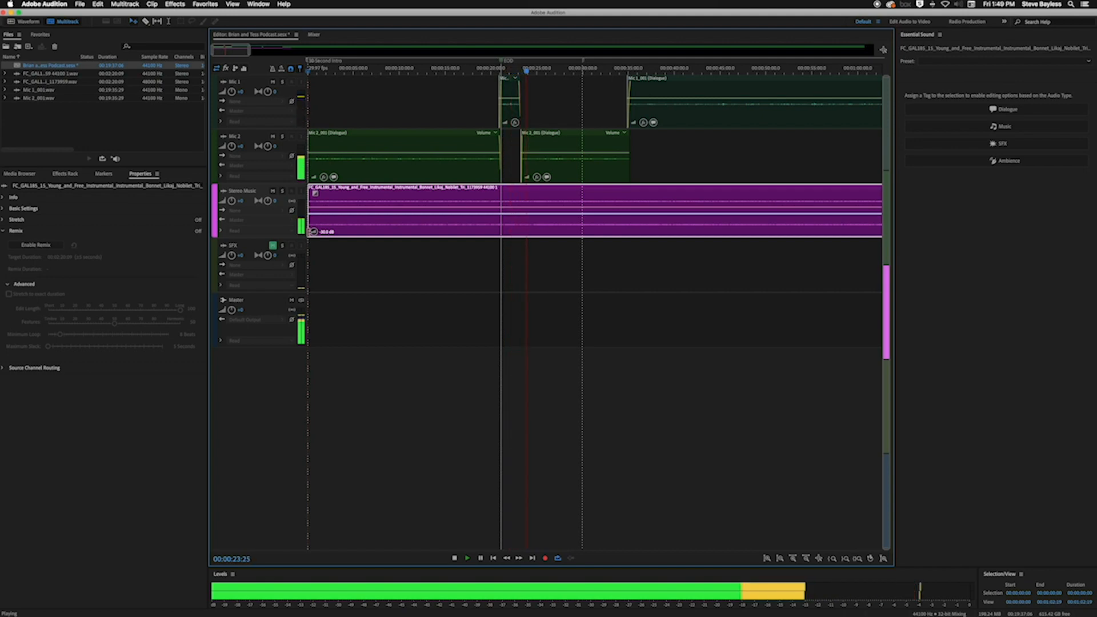
{"action": "key", "text": "space"}
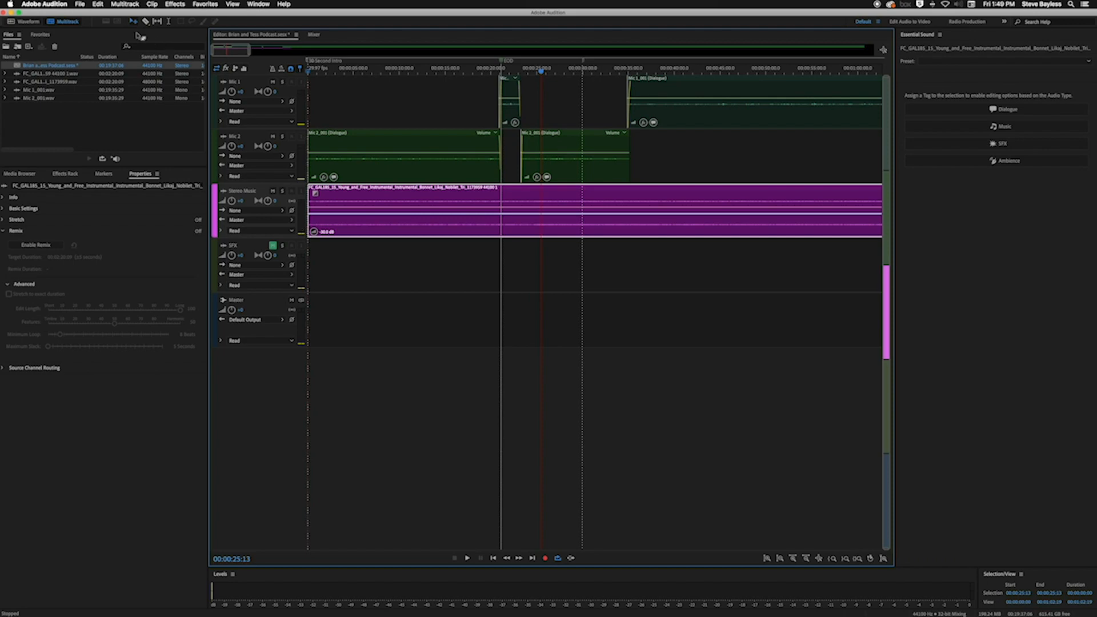
Split the Stereo Music clip at the playhead, 00:00:25:13, and delete the part after the cut
{"action": "left_click", "coordinate": [146, 23]}
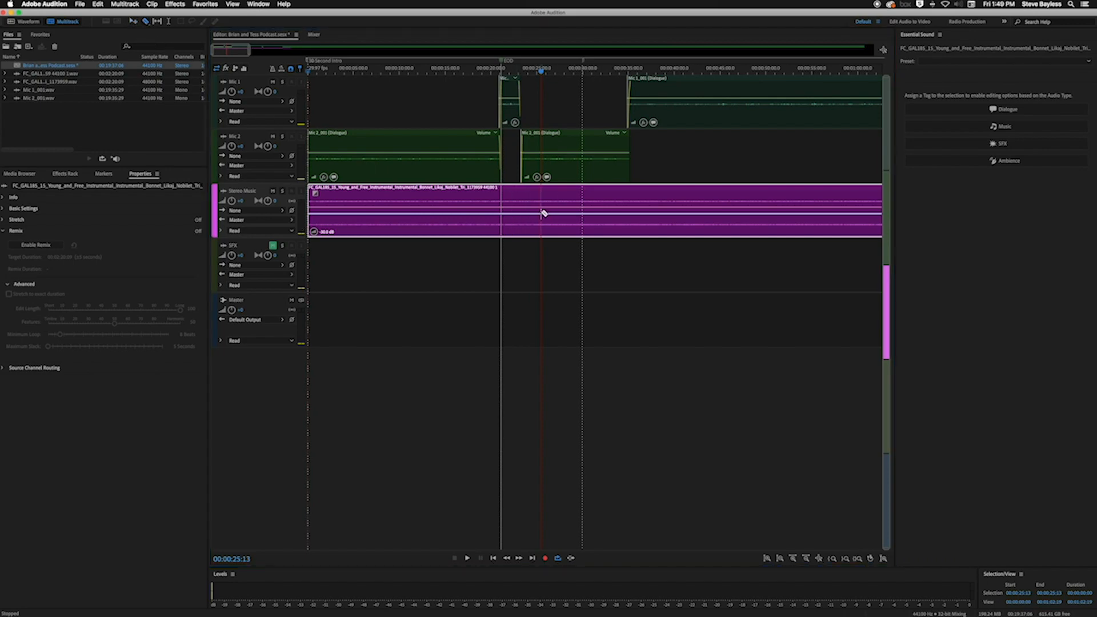
{"action": "left_click", "coordinate": [540, 213]}
{"action": "key", "text": "v"}
{"action": "left_click", "coordinate": [570, 196]}
{"action": "key", "text": "Delete"}
{"action": "left_click", "coordinate": [531, 199]}
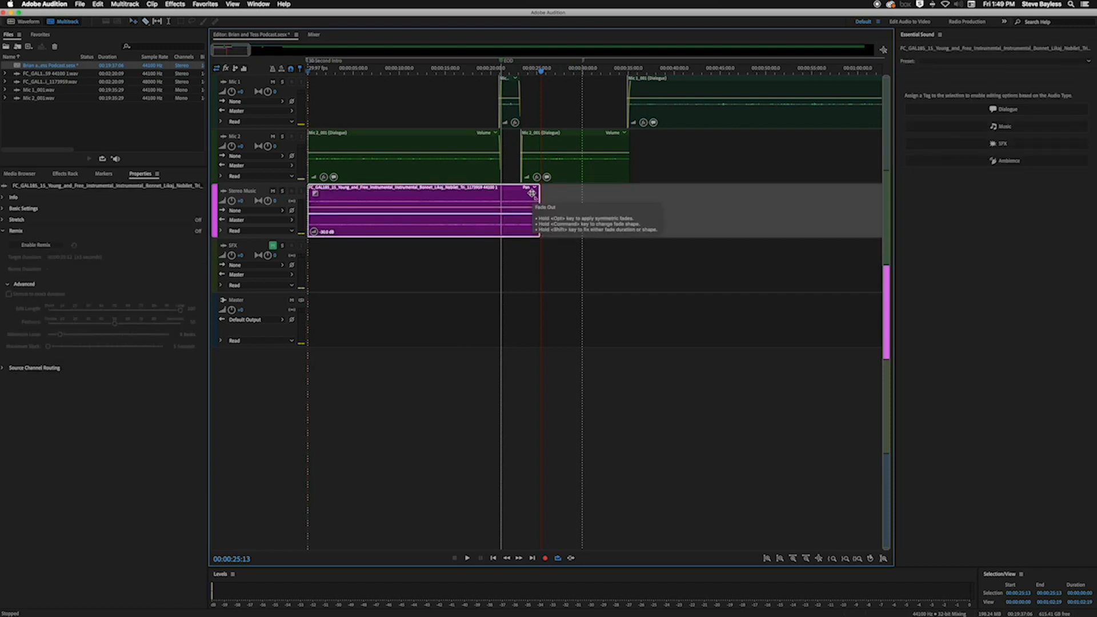
Apply a long linear fade-out to the music clip from near its start to its end and play the intro from the session start
{"action": "left_click_drag", "start_coordinate": [531, 194], "coordinate": [329, 202]}
{"action": "key", "text": "Home"}
{"action": "key", "text": "space"}
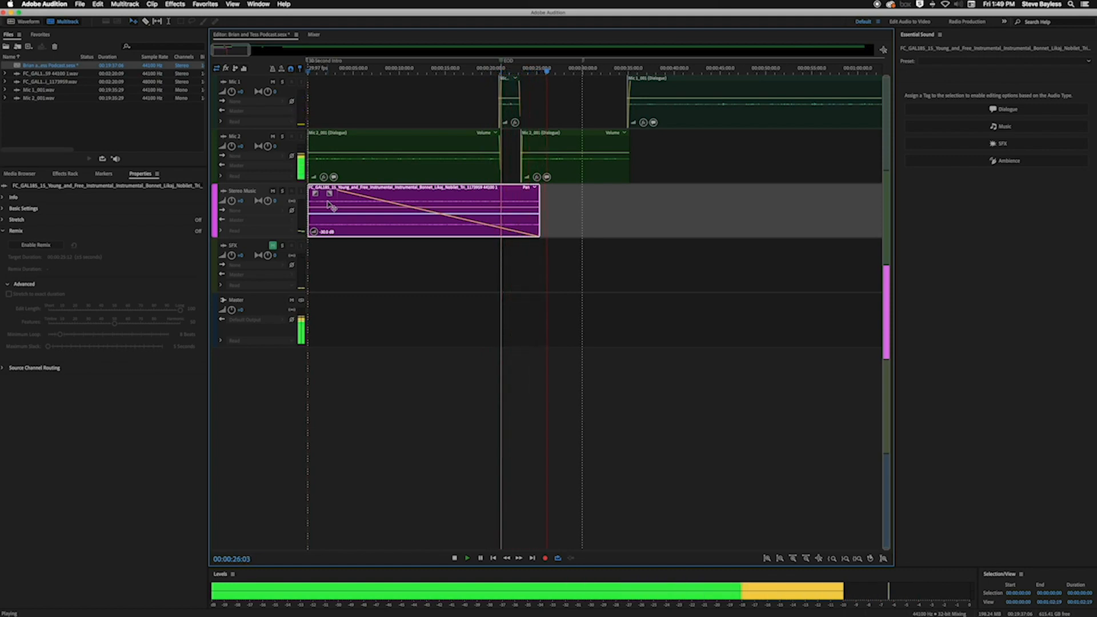
{"action": "key", "text": "space"}
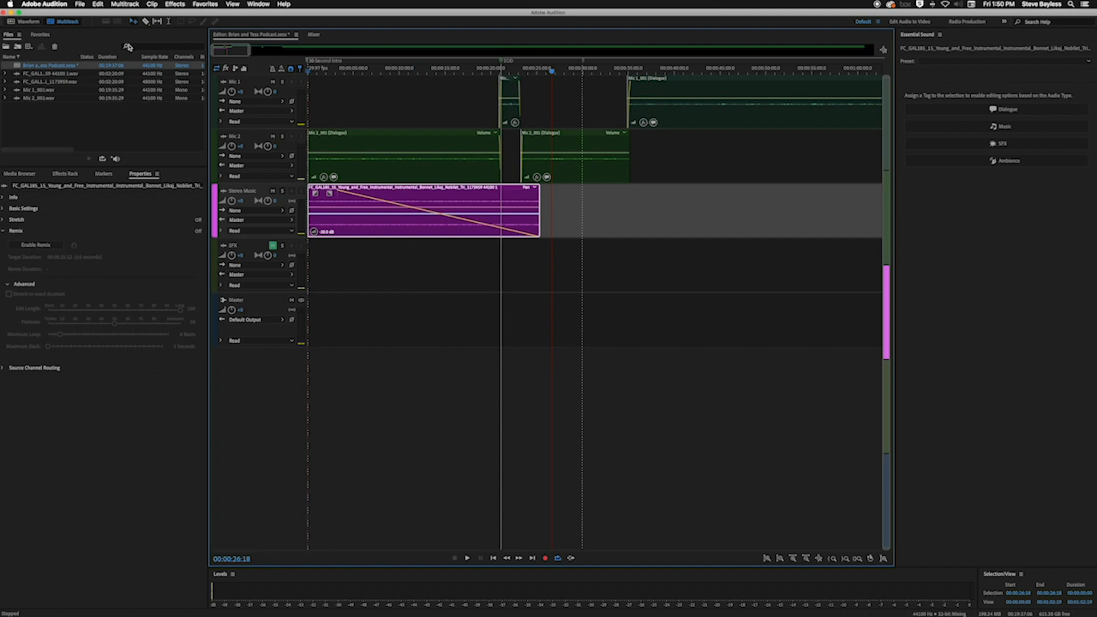
Begin a multitrack mixdown export of the entire session and set its save location to the Desktop
{"action": "left_click", "coordinate": [80, 4]}
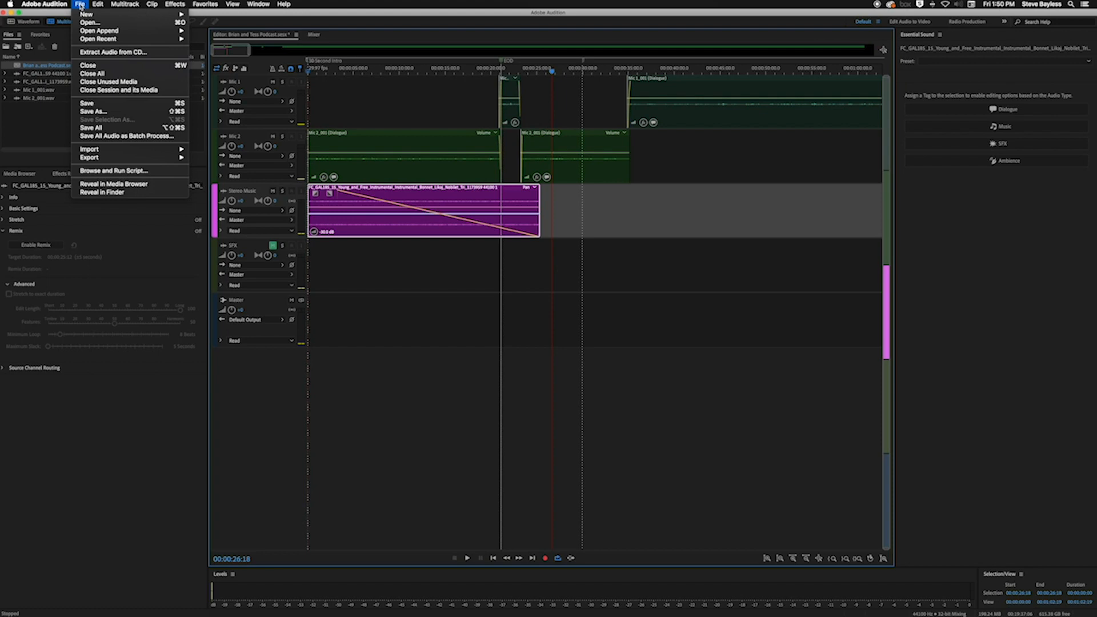
{"action": "mouse_move", "coordinate": [100, 159]}
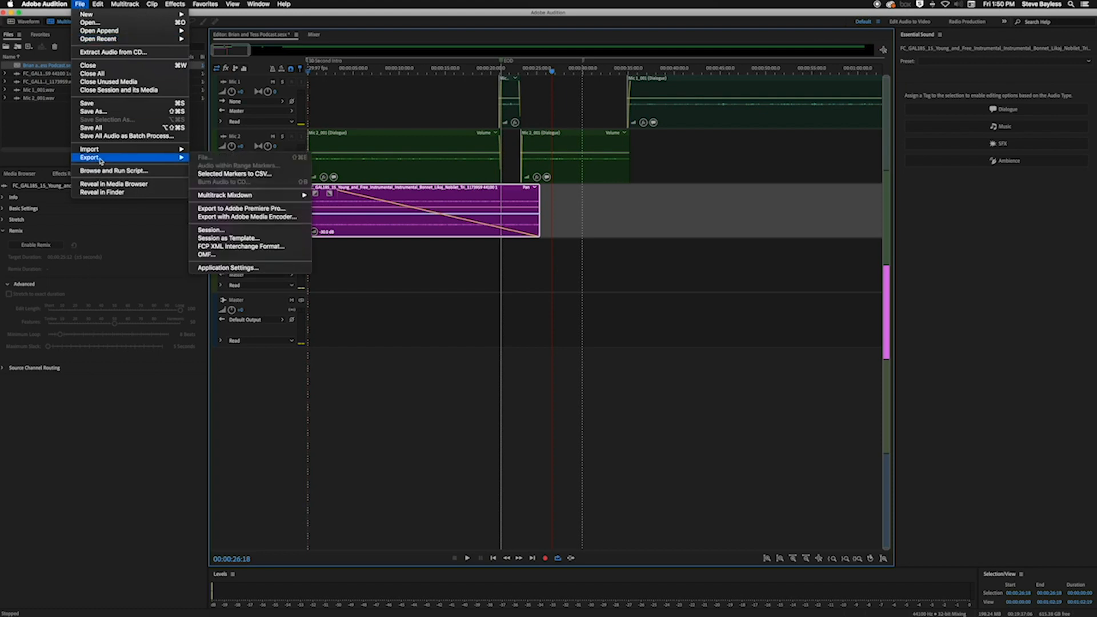
{"action": "mouse_move", "coordinate": [243, 197]}
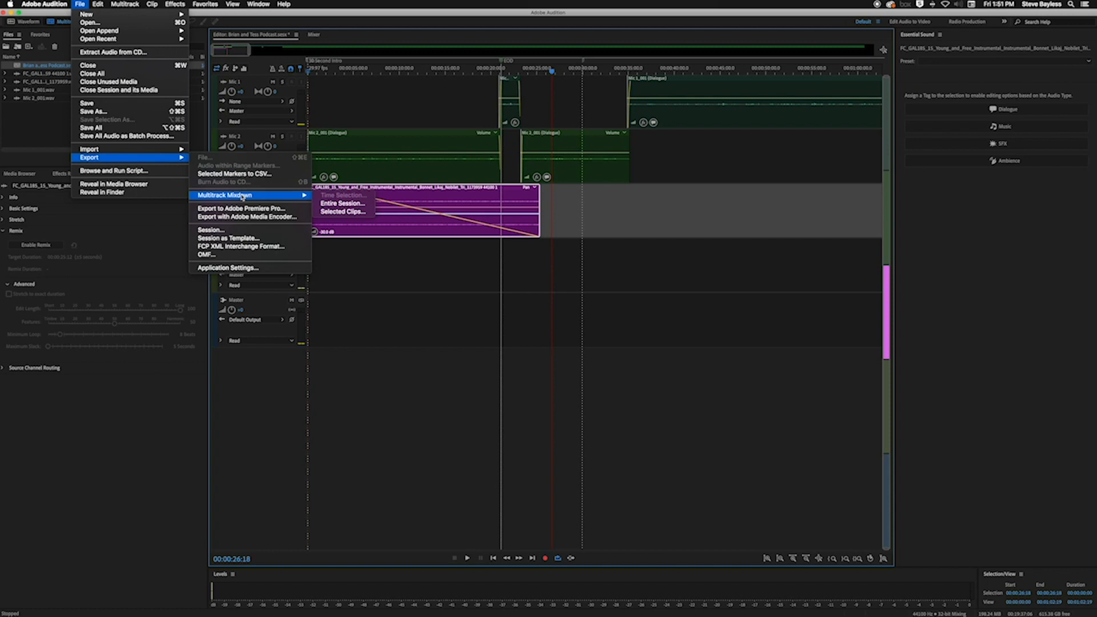
{"action": "left_click", "coordinate": [352, 205]}
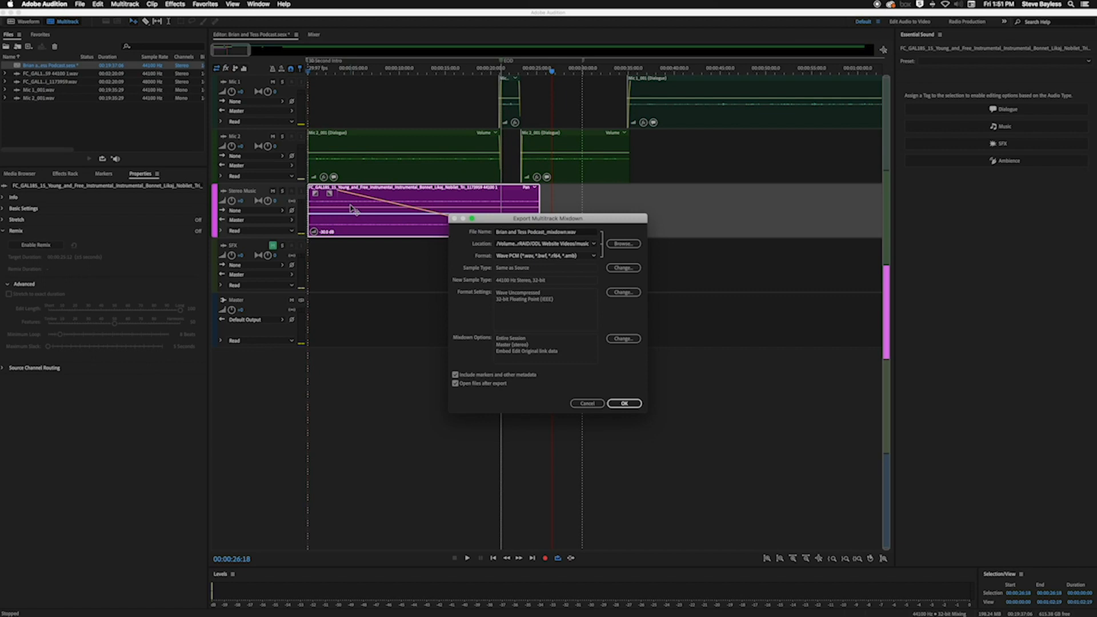
{"action": "left_click", "coordinate": [623, 244]}
{"action": "left_click", "coordinate": [504, 341]}
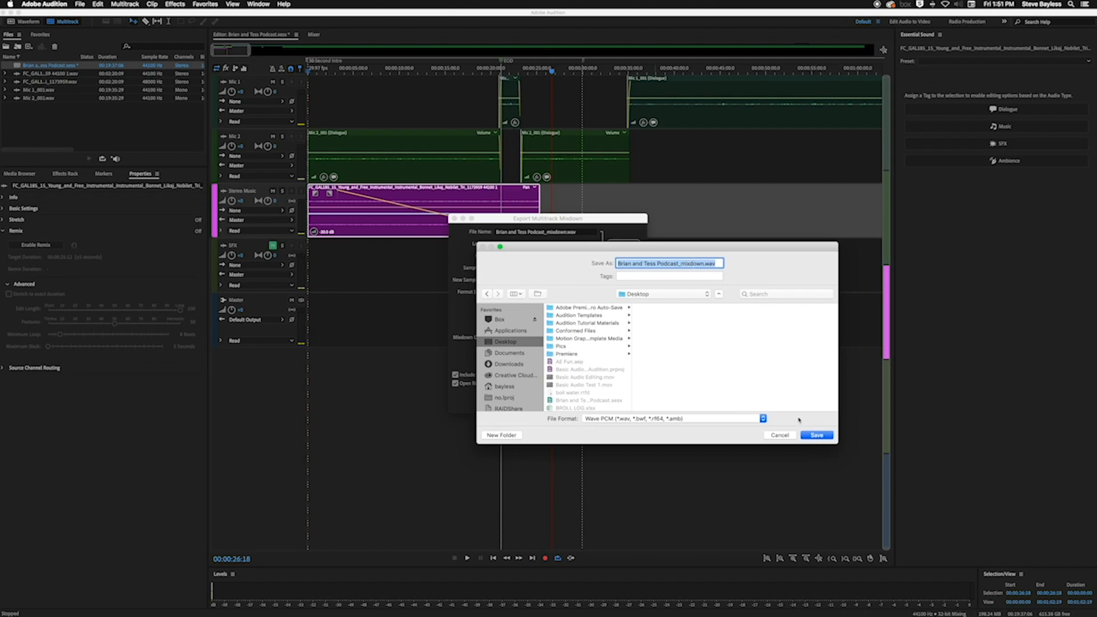
{"action": "left_click", "coordinate": [805, 437]}
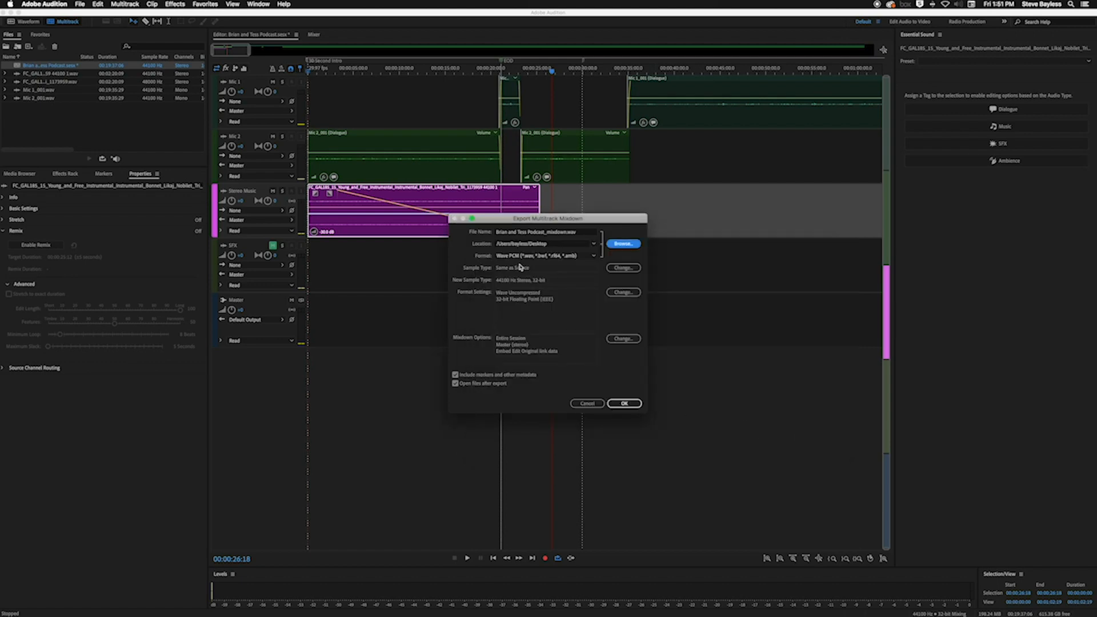
Keep Wave PCM as the mixdown's format and export the file
{"action": "left_click", "coordinate": [592, 257]}
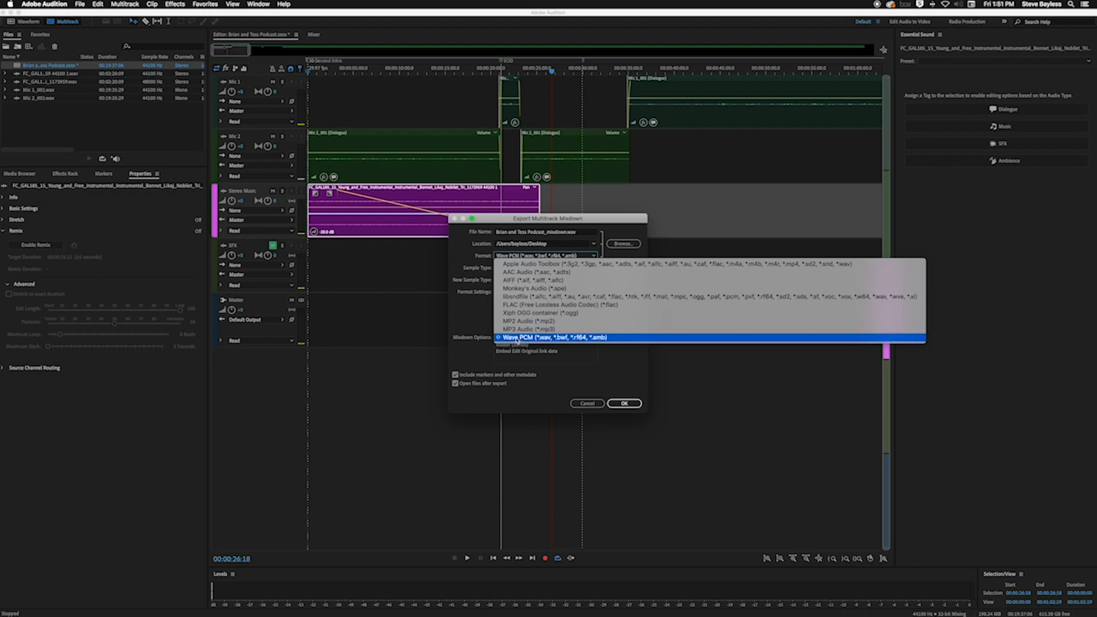
{"action": "left_click", "coordinate": [517, 338]}
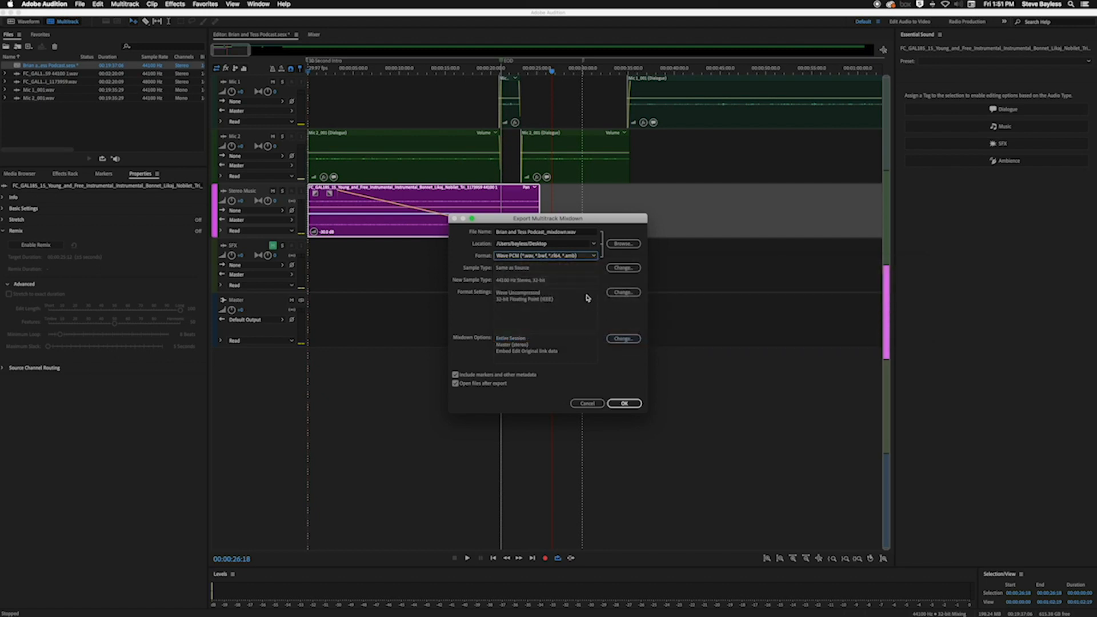
{"action": "left_click", "coordinate": [623, 403]}
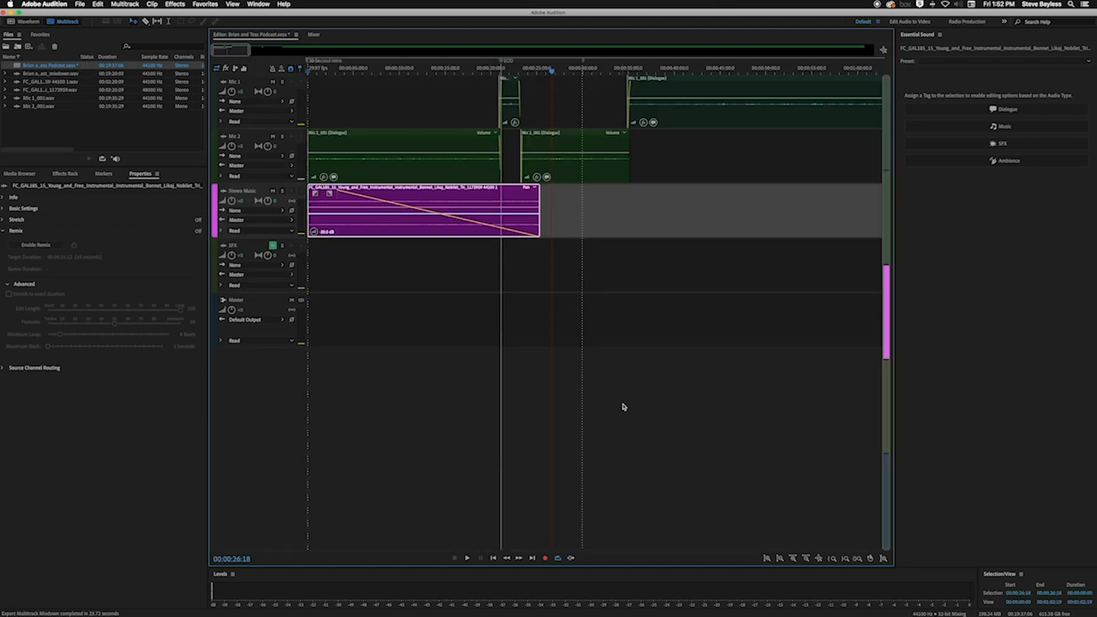
Hide Audition, move the exported mixdown WAV to an open area of the desktop and preview its first 17 seconds
{"action": "left_click", "coordinate": [478, 284]}
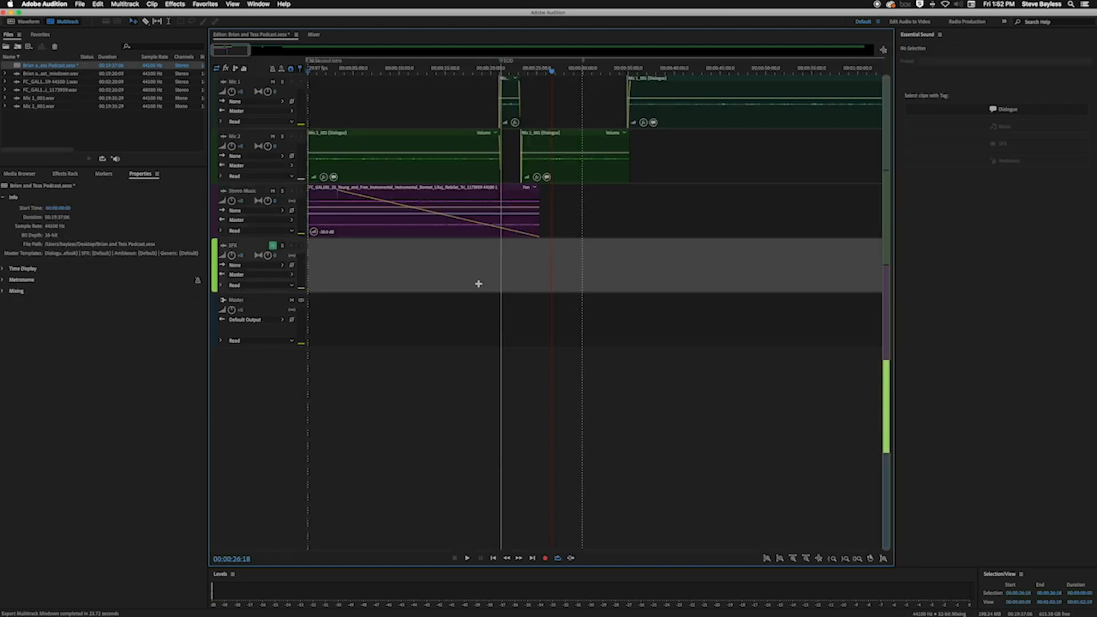
{"action": "key", "text": "super+h"}
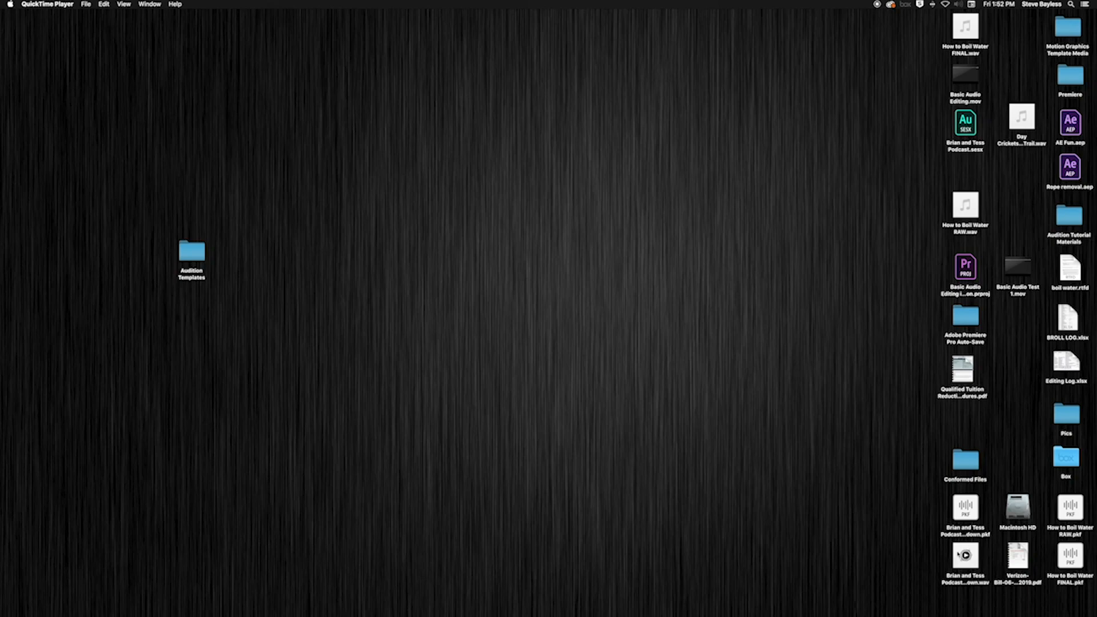
{"action": "left_click_drag", "start_coordinate": [961, 553], "coordinate": [491, 229]}
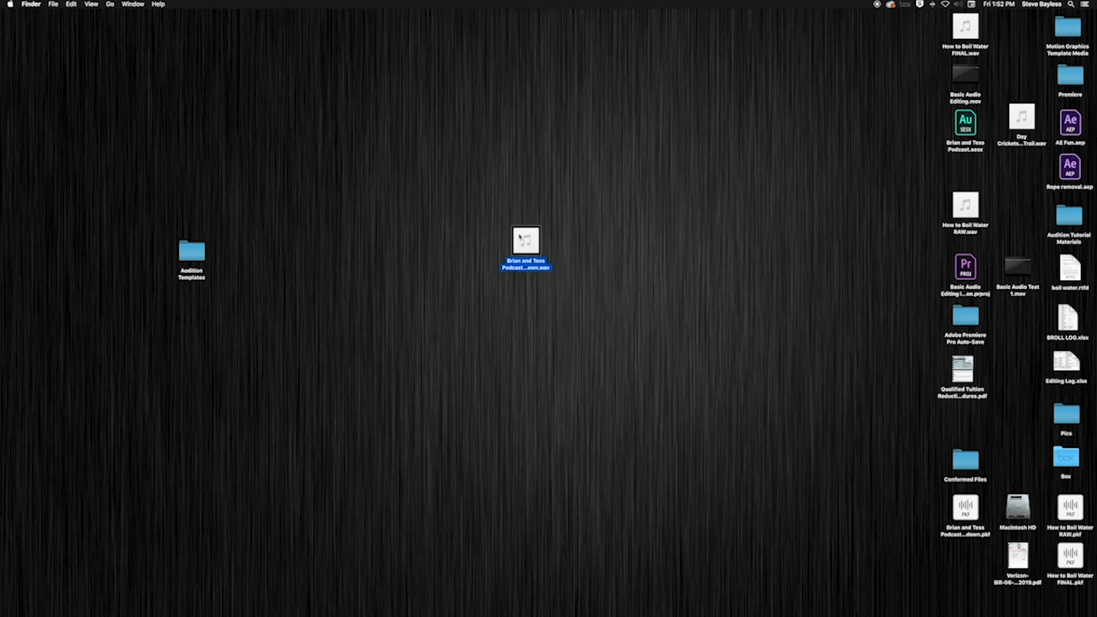
{"action": "key", "text": "space"}
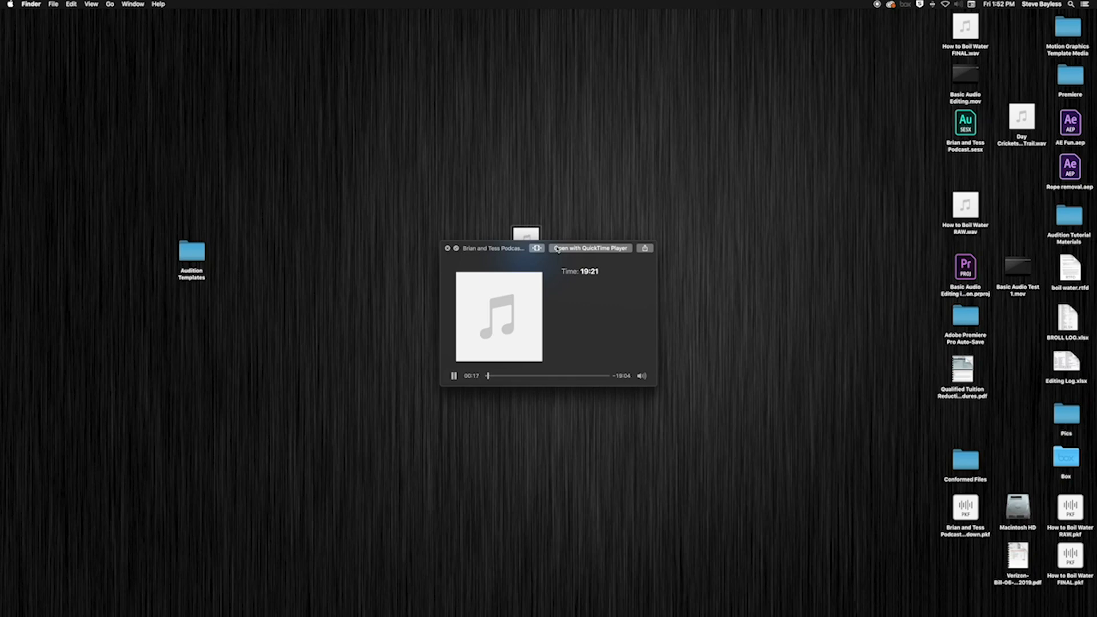
{"action": "left_click", "coordinate": [557, 249]}
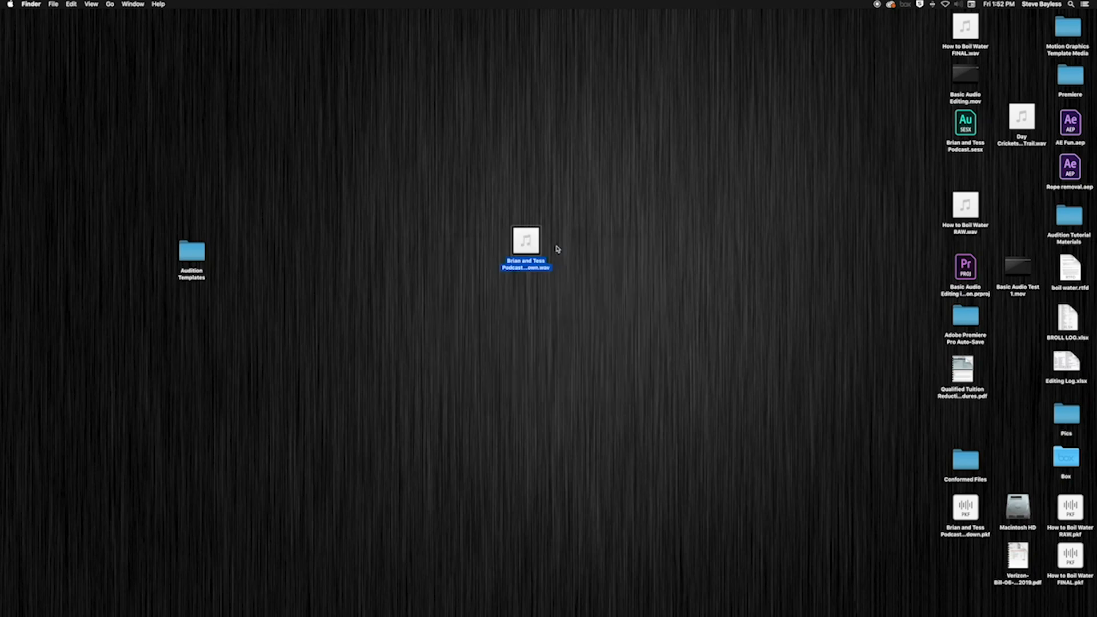
{"action": "left_click", "coordinate": [549, 315]}
Switch back to Audition and save the podcast session
{"action": "mouse_move", "coordinate": [629, 614]}
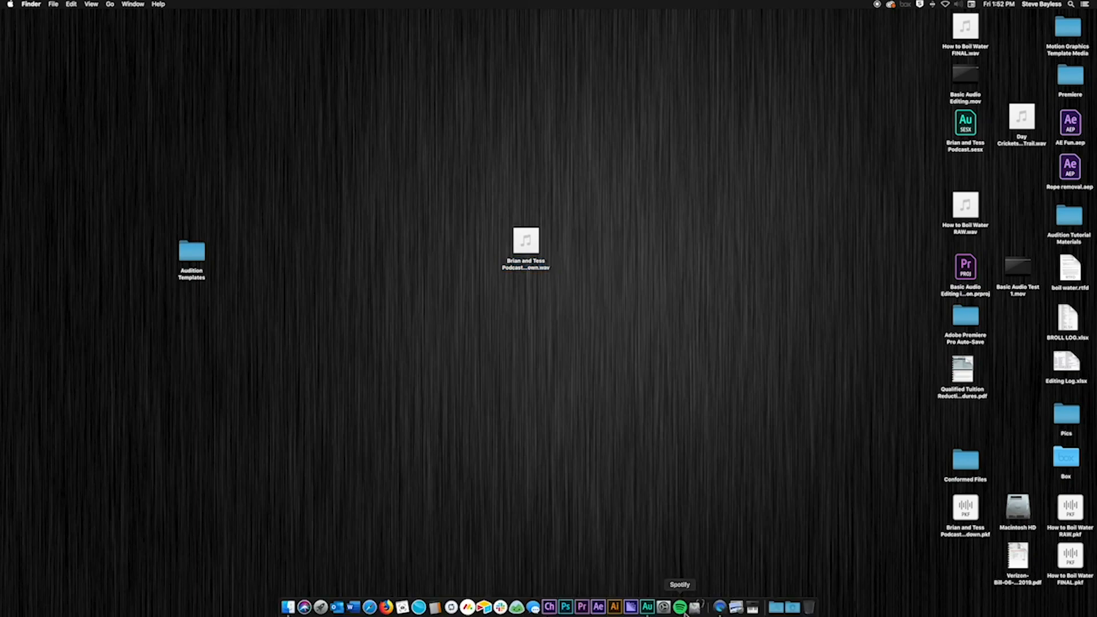
{"action": "left_click", "coordinate": [648, 607]}
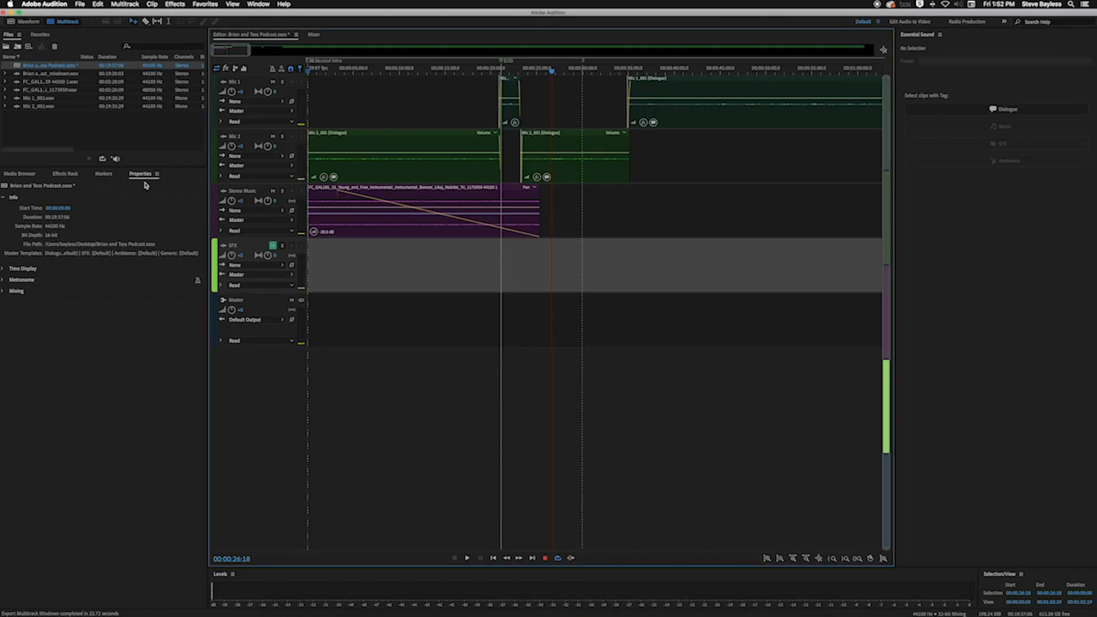
{"action": "key", "text": "super+s"}
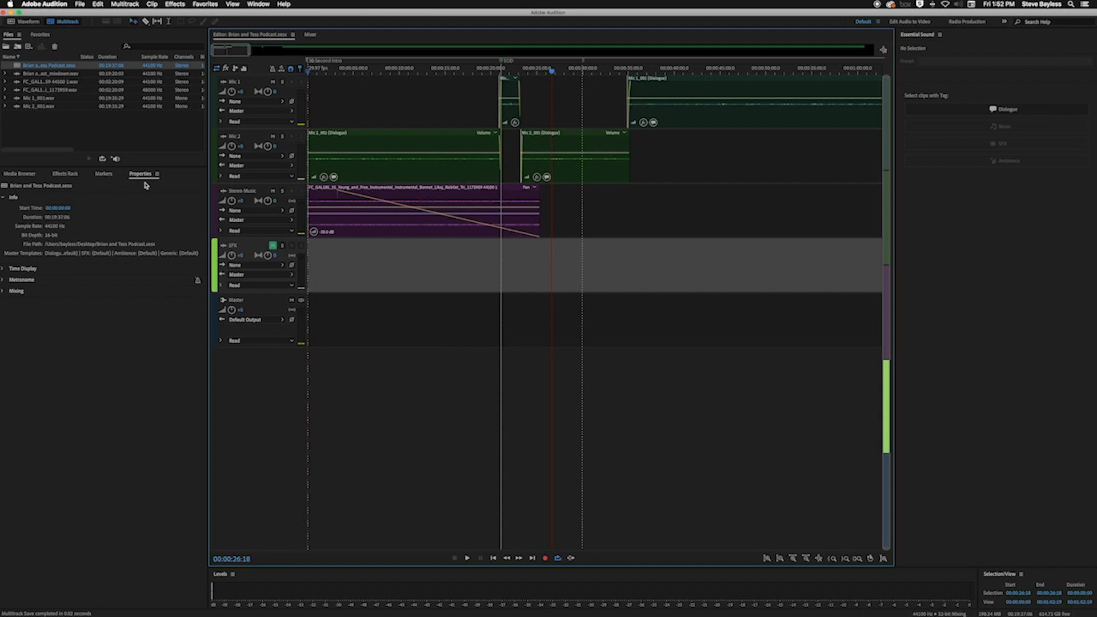